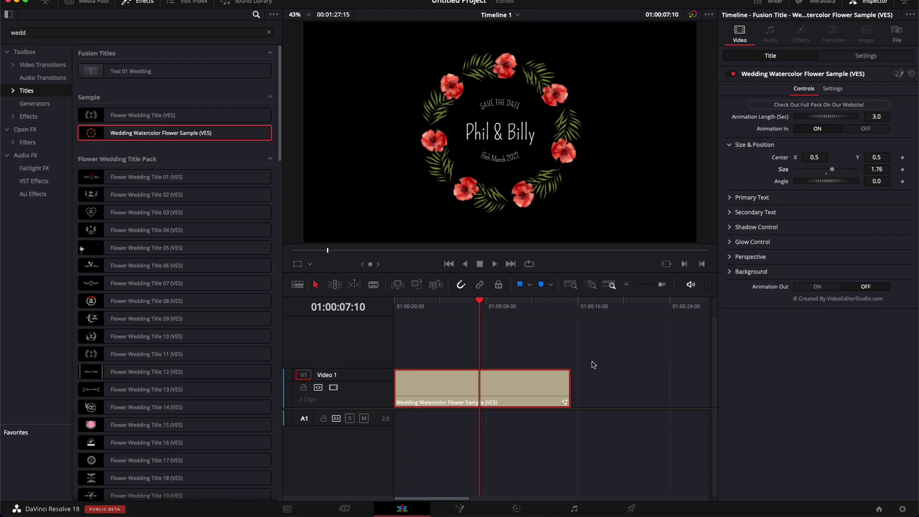
Scrub through the sample wedding title on the timeline and examine its background, perspective and shadow controls
{"action": "mouse_move", "coordinate": [480, 303]}
{"action": "left_mouse_down"}
{"action": "mouse_move", "coordinate": [405, 306]}
{"action": "mouse_move", "coordinate": [465, 308]}
{"action": "left_mouse_up"}
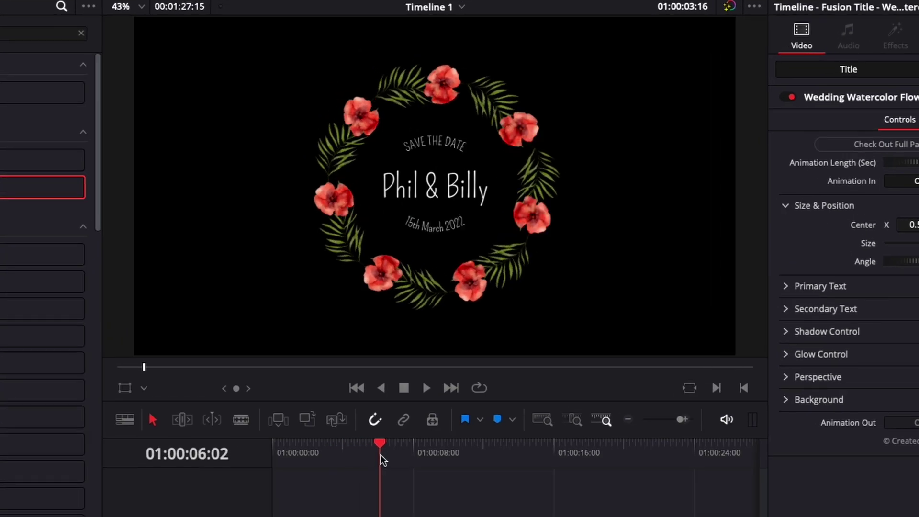
{"action": "left_click_drag", "start_coordinate": [381, 456], "coordinate": [404, 458]}
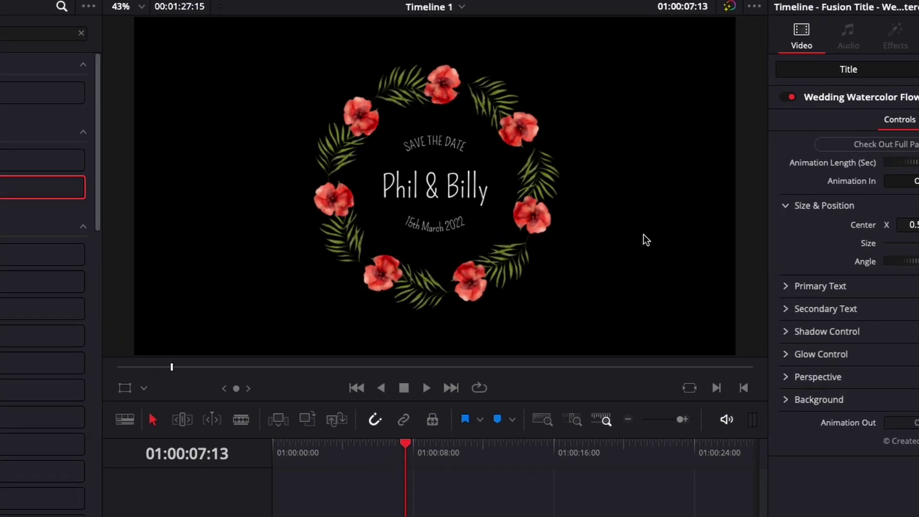
{"action": "left_click_drag", "start_coordinate": [406, 448], "coordinate": [464, 447]}
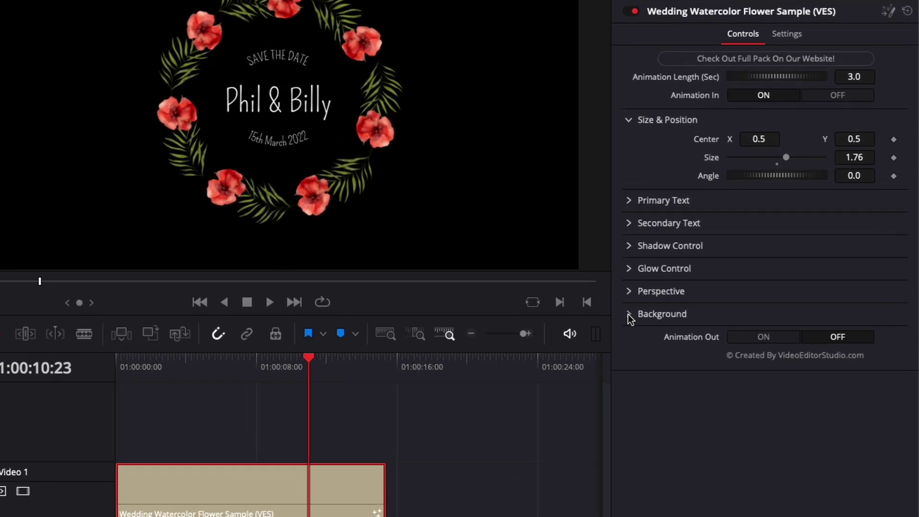
{"action": "left_click", "coordinate": [730, 271]}
{"action": "left_click", "coordinate": [729, 272]}
{"action": "left_click", "coordinate": [629, 292]}
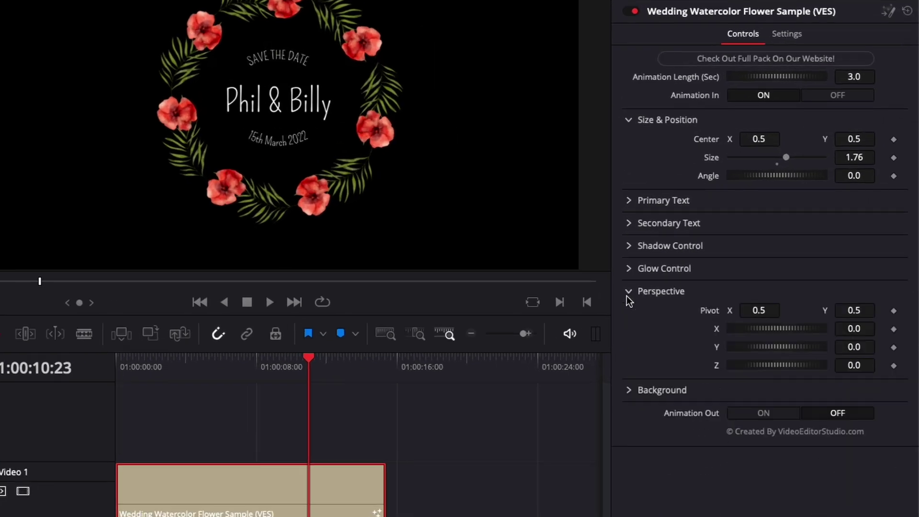
{"action": "left_click", "coordinate": [628, 292]}
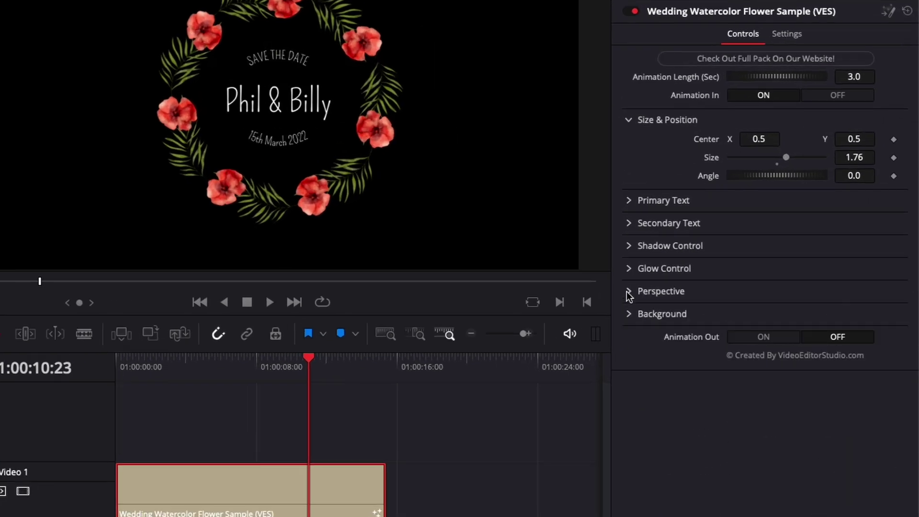
{"action": "left_click", "coordinate": [628, 246]}
{"action": "left_click", "coordinate": [629, 246]}
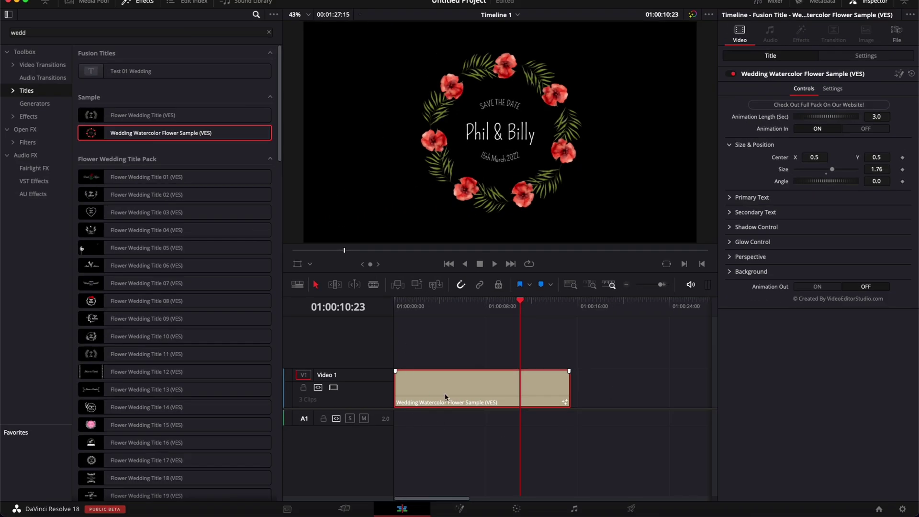
Replace the wedding title on Video 1 with a Fusion Composition at the timeline's start and open it in Fusion
{"action": "key", "text": "Delete"}
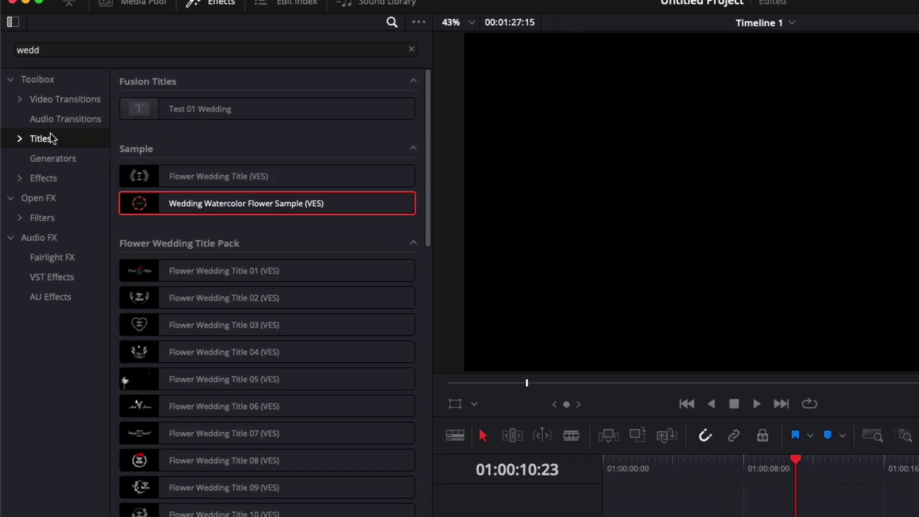
{"action": "left_click", "coordinate": [54, 177]}
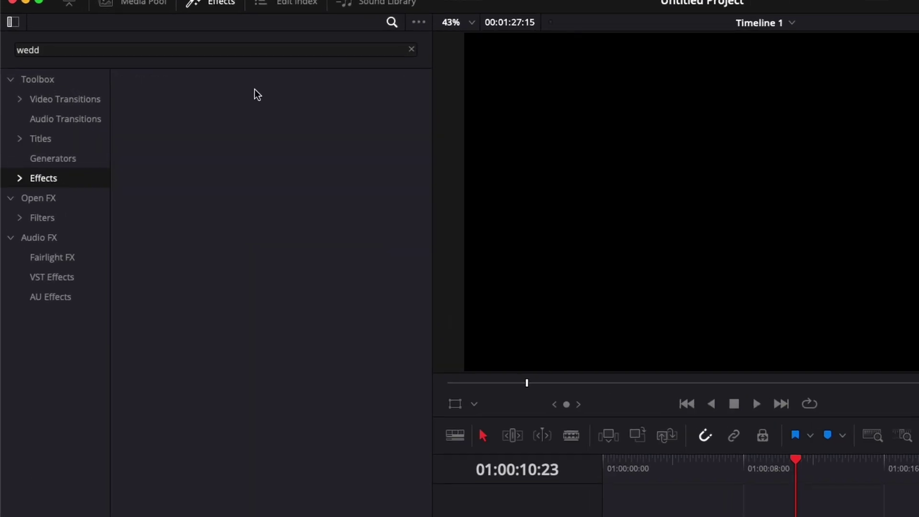
{"action": "left_click", "coordinate": [411, 50]}
{"action": "left_click_drag", "start_coordinate": [211, 133], "coordinate": [587, 336]}
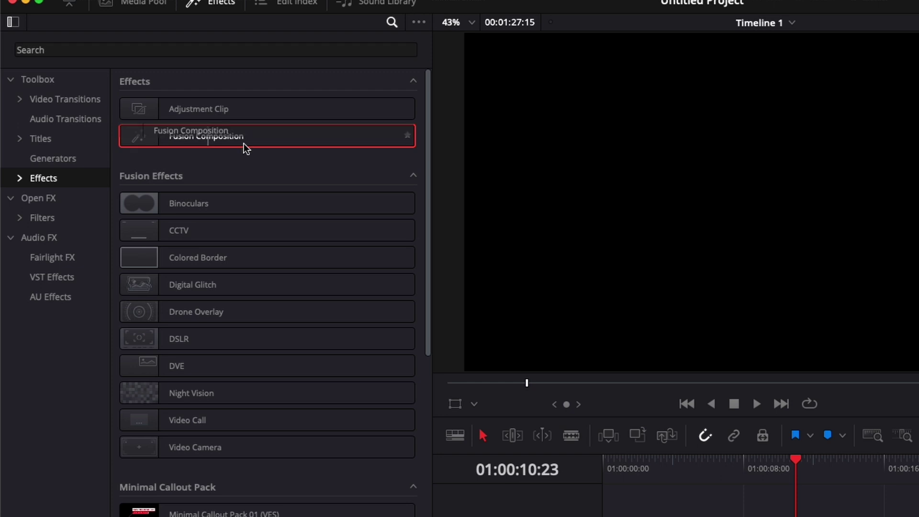
{"action": "left_click_drag", "start_coordinate": [387, 221], "coordinate": [399, 388]}
{"action": "left_click", "coordinate": [429, 308]}
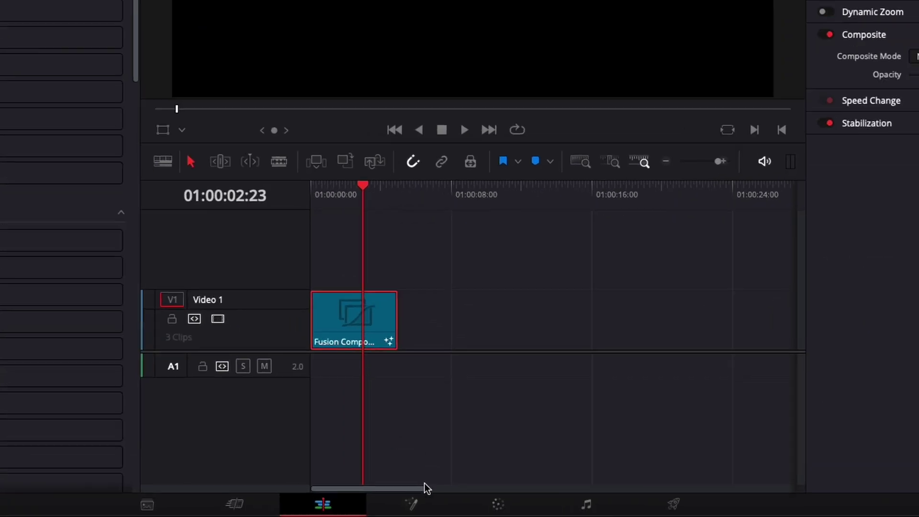
{"action": "left_click", "coordinate": [460, 508]}
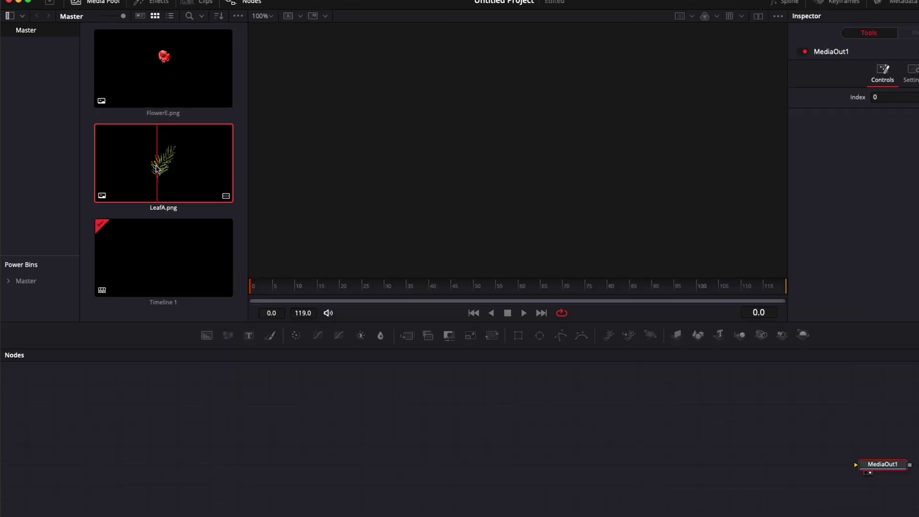
Add LeafA.png and FlowerE.png from the media pool to the composition as two separate nodes
{"action": "left_click_drag", "start_coordinate": [248, 229], "coordinate": [489, 481]}
{"action": "left_click_drag", "start_coordinate": [319, 313], "coordinate": [318, 349]}
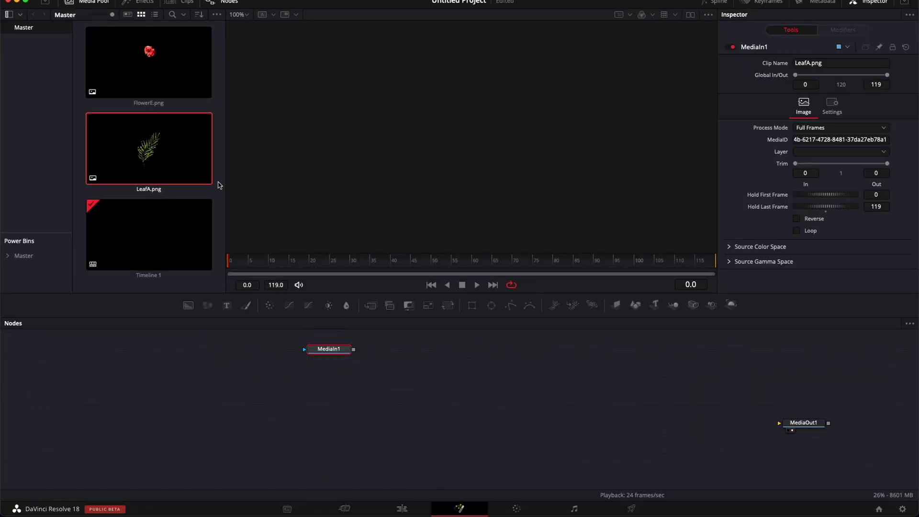
{"action": "left_click_drag", "start_coordinate": [175, 63], "coordinate": [609, 349]}
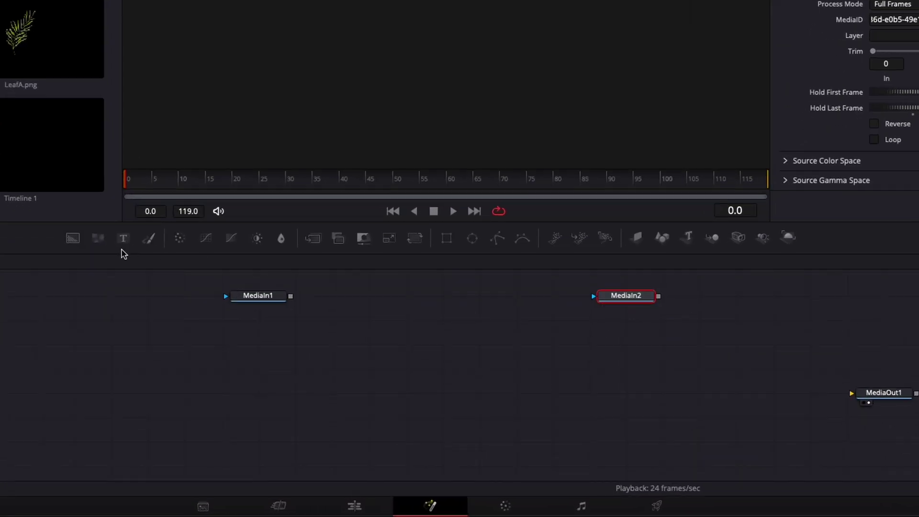
Add a Background node beside the leaf image and merge the leaf over it
{"action": "left_click_drag", "start_coordinate": [188, 305], "coordinate": [321, 437]}
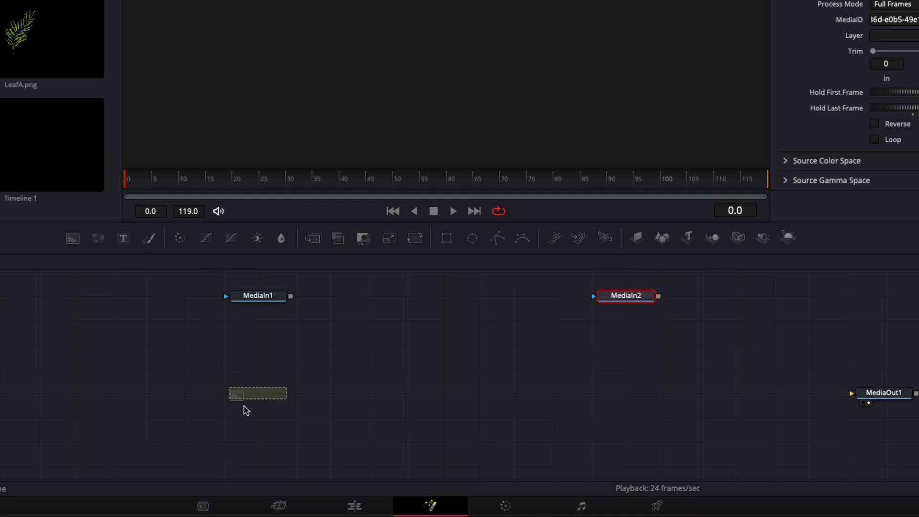
{"action": "left_click_drag", "start_coordinate": [246, 410], "coordinate": [63, 404]}
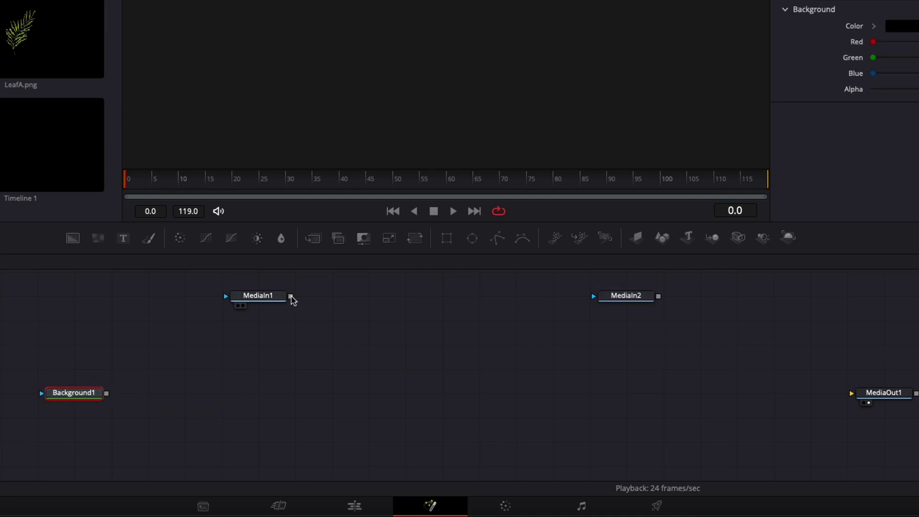
{"action": "left_click_drag", "start_coordinate": [292, 299], "coordinate": [106, 393]}
Move the FlowerE.png and MediaOut1 nodes farther from the leaf nodes, and rename the FlowerE.png node as Flower
{"action": "left_click_drag", "start_coordinate": [634, 301], "coordinate": [847, 328]}
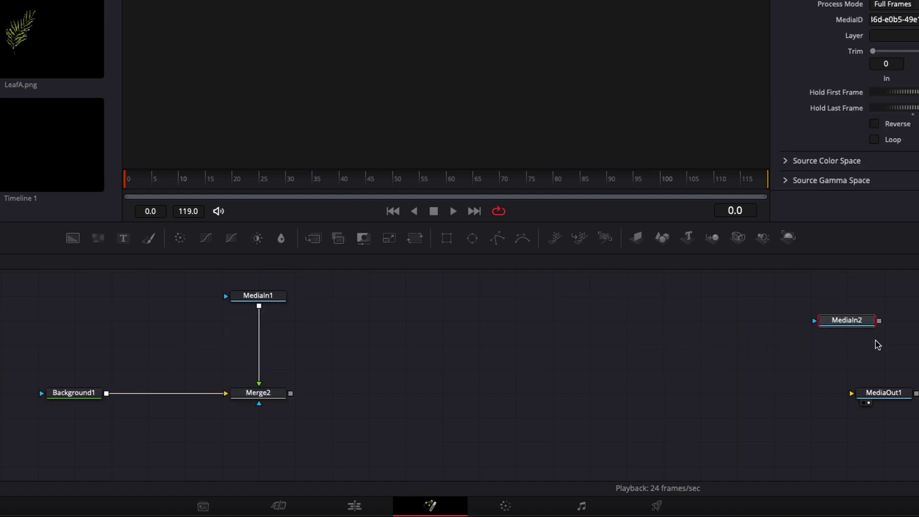
{"action": "left_click_drag", "start_coordinate": [874, 391], "coordinate": [918, 392]}
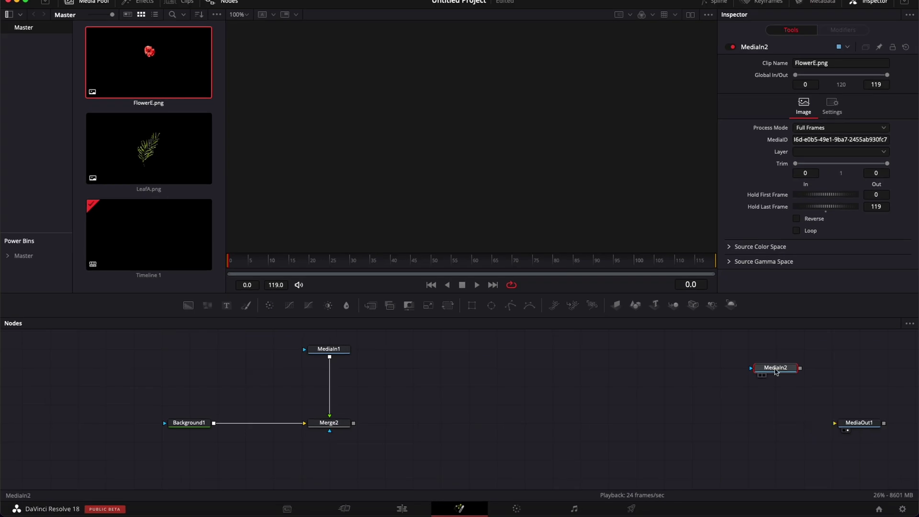
{"action": "right_click", "coordinate": [847, 320]}
{"action": "left_click", "coordinate": [769, 280]}
{"action": "type", "text": "Flower"}
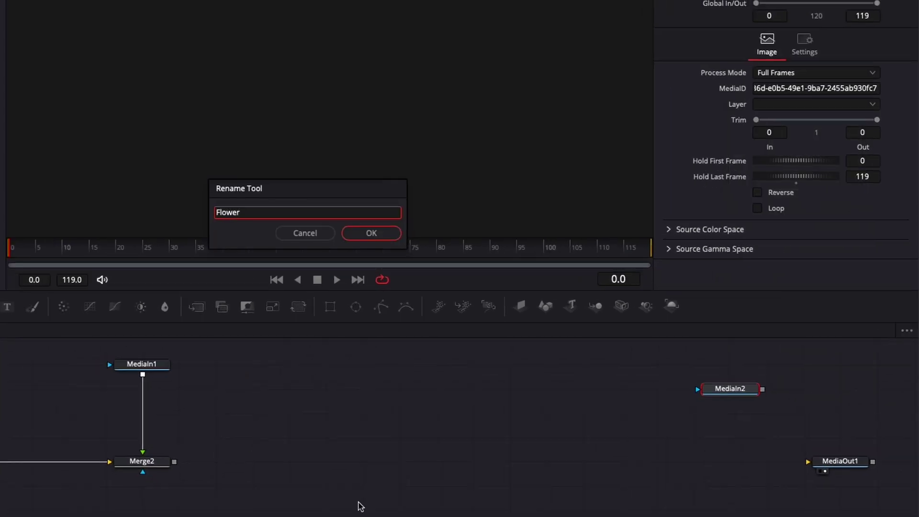
{"action": "key", "text": "Return"}
Rename the LeafA.png node as Leaf
{"action": "right_click", "coordinate": [126, 366]}
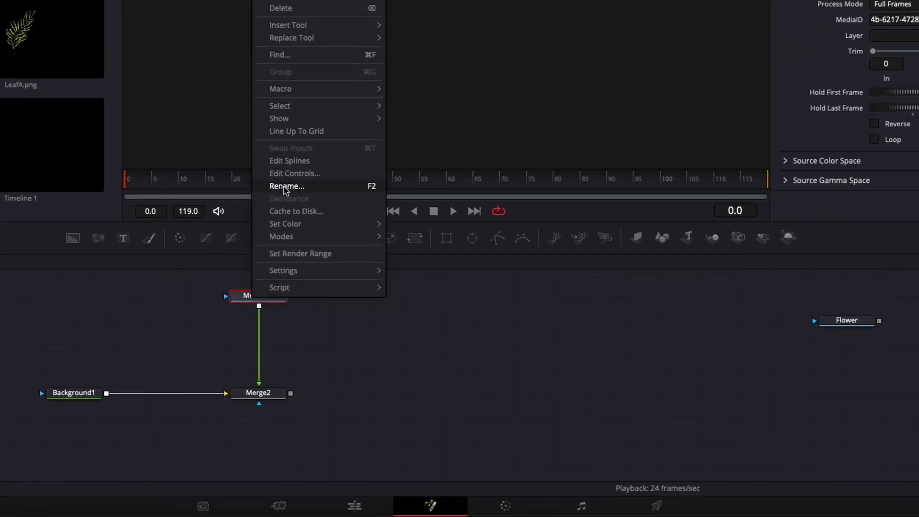
{"action": "left_click", "coordinate": [350, 266]}
{"action": "type", "text": "Le"}
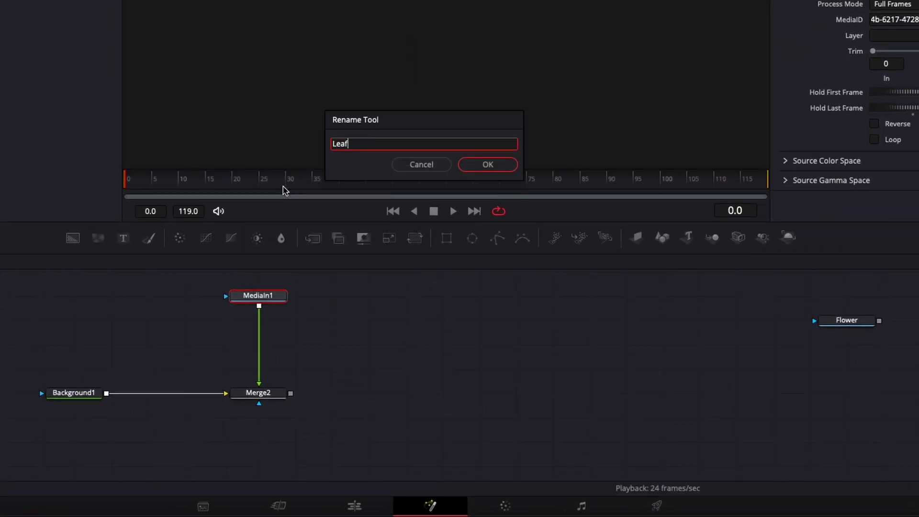
{"action": "type", "text": "af"}
{"action": "key", "text": "Return"}
Show Merge2 in the viewer and set Background1's alpha to 0 for full transparency
{"action": "left_click", "coordinate": [243, 404]}
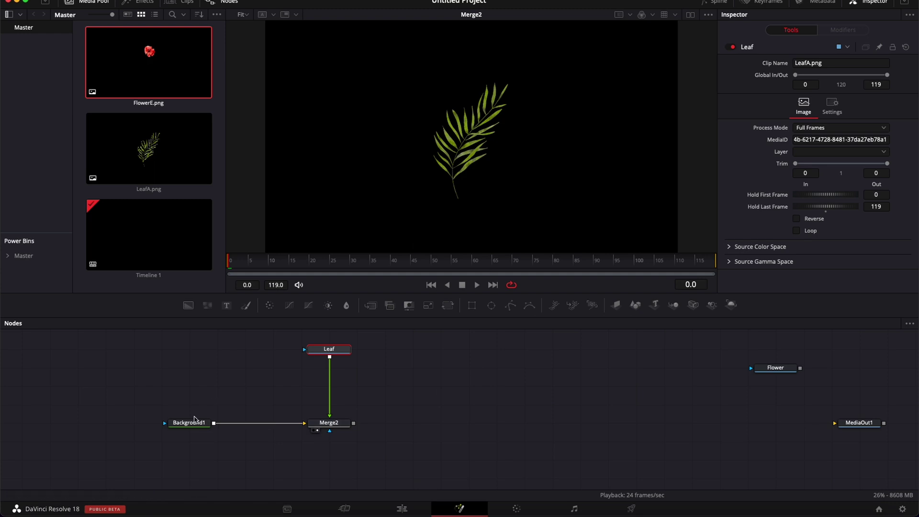
{"action": "left_click", "coordinate": [194, 422]}
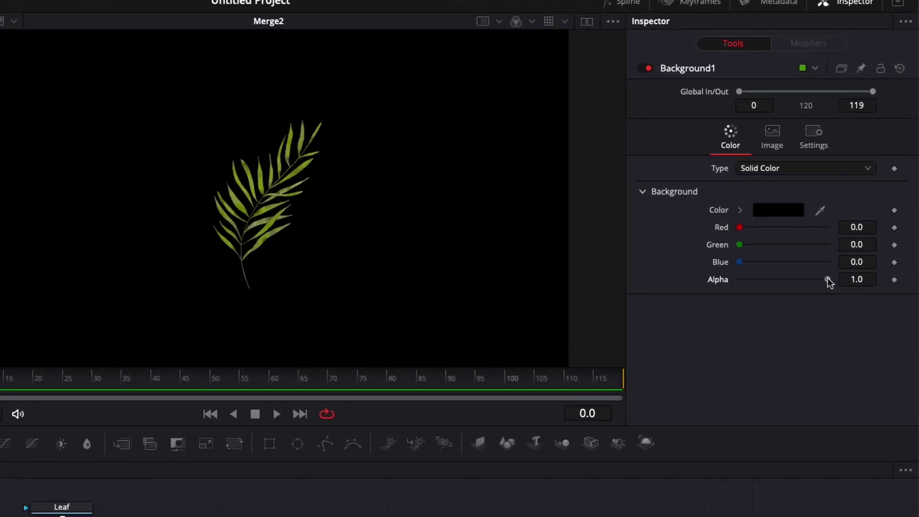
{"action": "left_click_drag", "start_coordinate": [828, 280], "coordinate": [714, 283]}
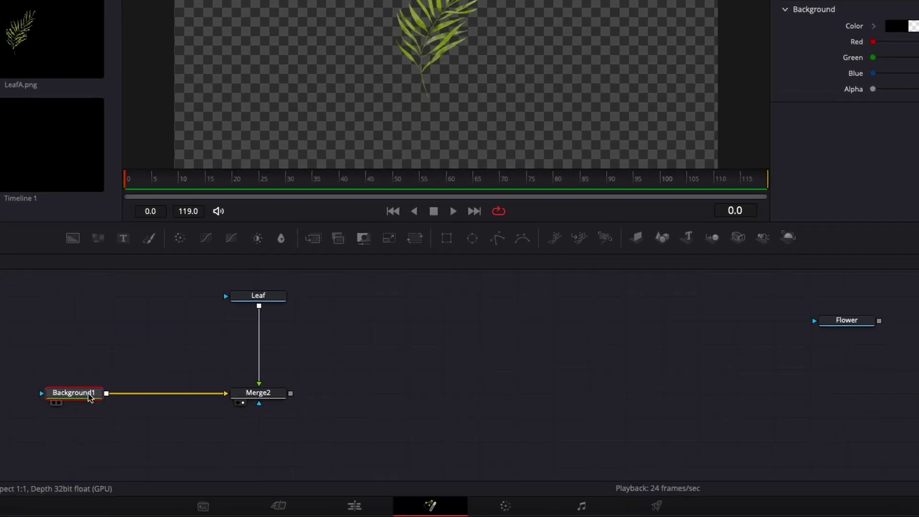
Make room after Background1 and merge a second Background node into its connection to Merge2
{"action": "left_click_drag", "start_coordinate": [203, 425], "coordinate": [176, 426]}
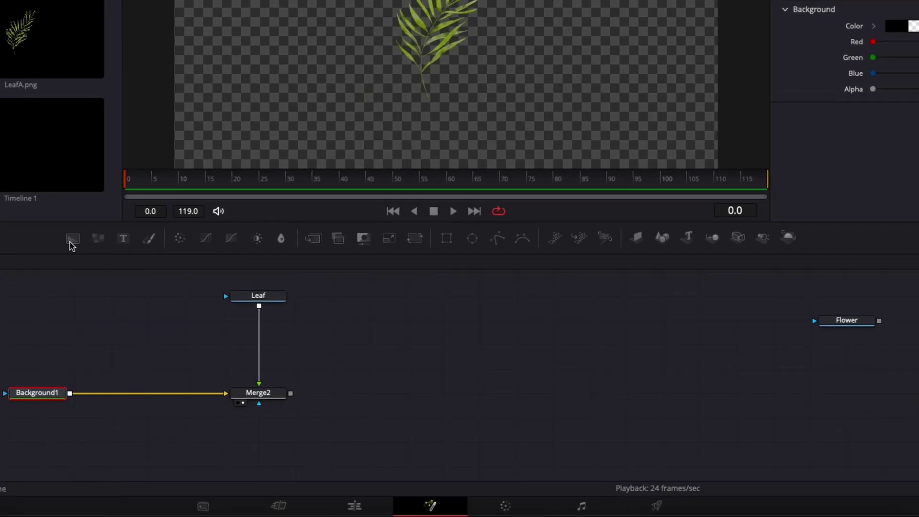
{"action": "left_click_drag", "start_coordinate": [72, 239], "coordinate": [70, 394]}
{"action": "left_click", "coordinate": [153, 370]}
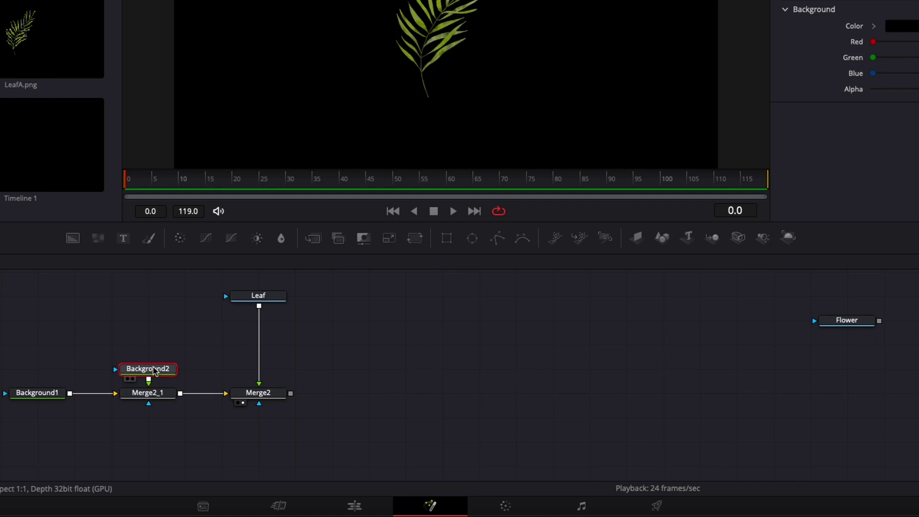
Mask Background2 with an ellipse, turn off its solid fill and set the border width to 0.016
{"action": "left_click", "coordinate": [473, 240]}
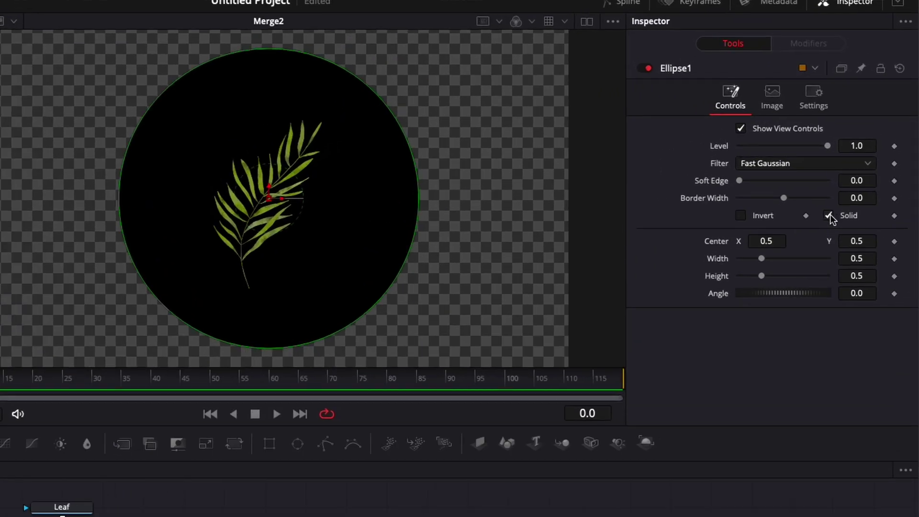
{"action": "left_click", "coordinate": [857, 149]}
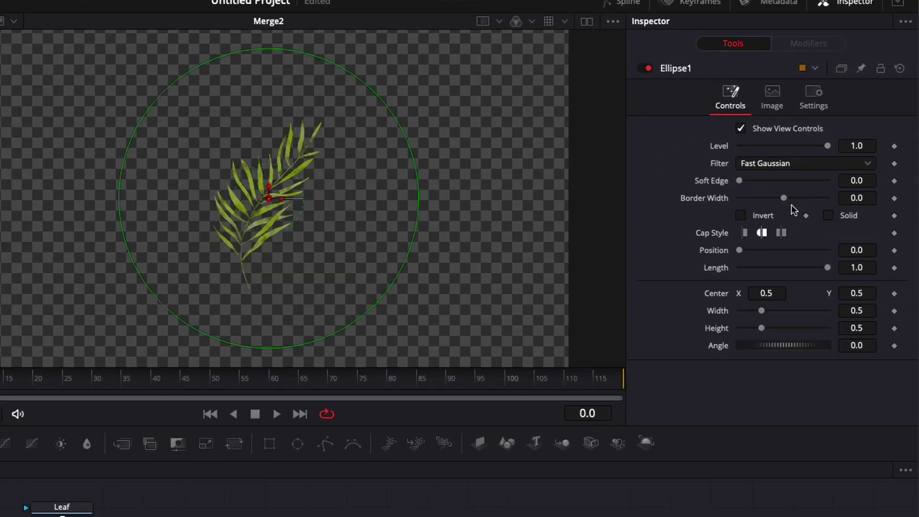
{"action": "left_click_drag", "start_coordinate": [788, 197], "coordinate": [790, 198]}
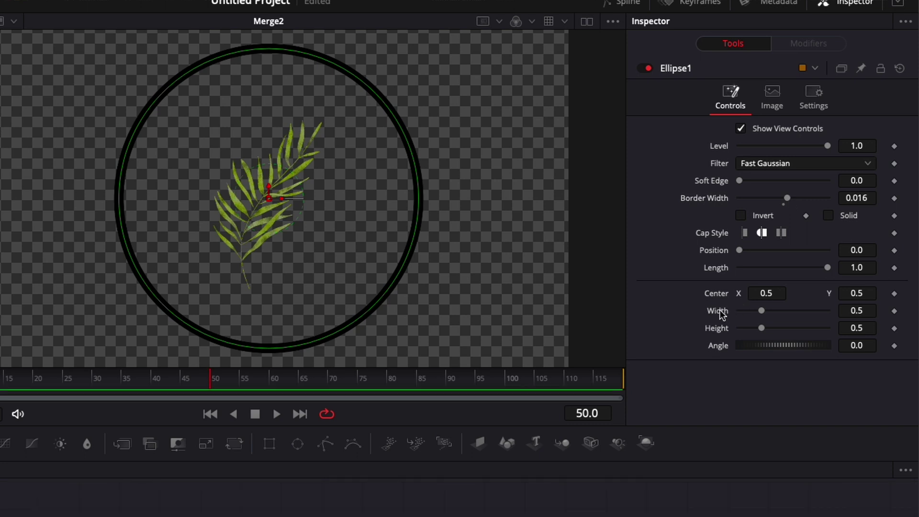
Link the ellipse's width to its Height with an expression and set the height to 0.4
{"action": "right_click", "coordinate": [720, 314]}
{"action": "left_click", "coordinate": [756, 475]}
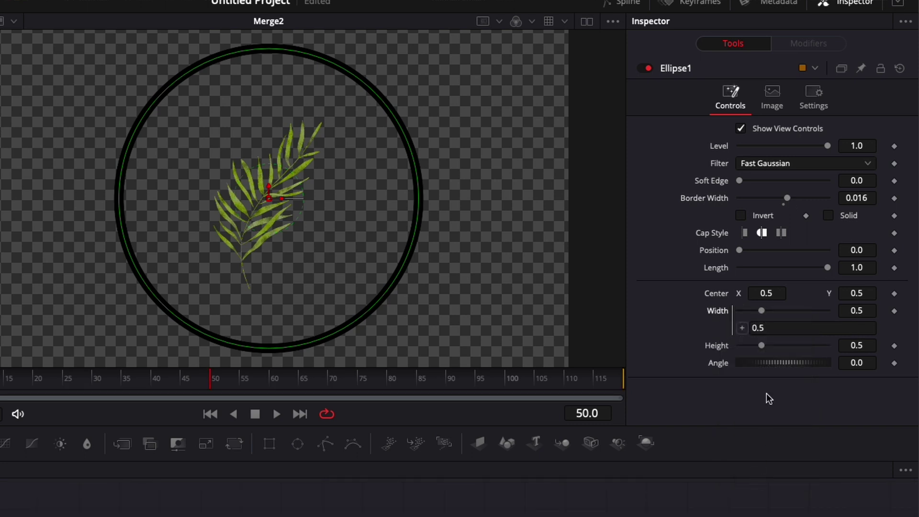
{"action": "left_click_drag", "start_coordinate": [743, 329], "coordinate": [721, 350]}
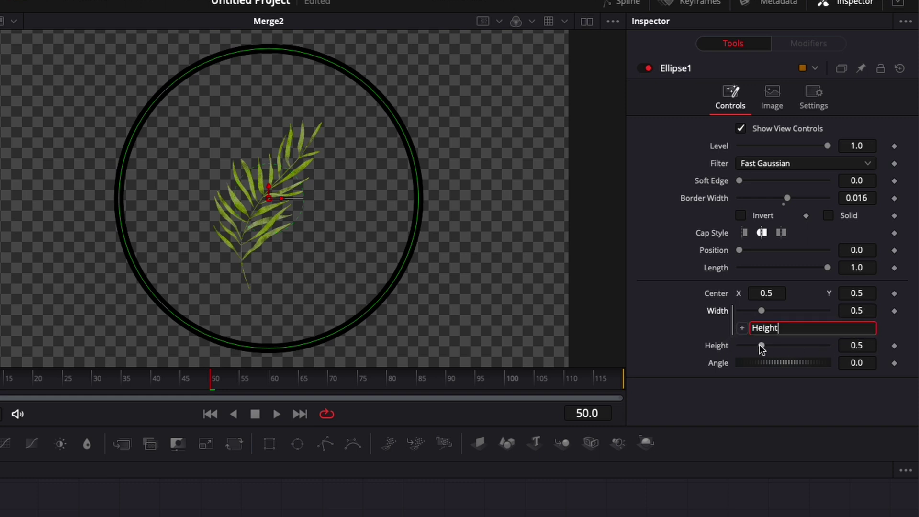
{"action": "left_click", "coordinate": [868, 345]}
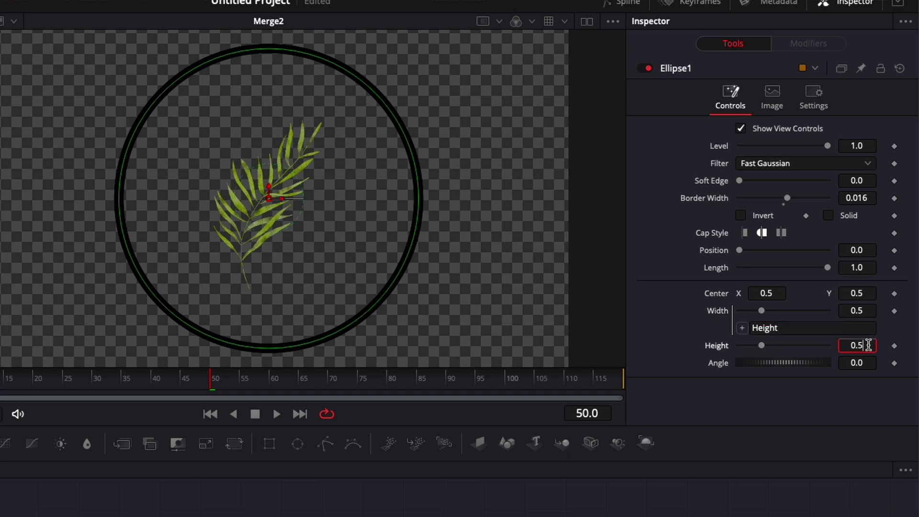
{"action": "type", "text": "4"}
{"action": "key", "text": "Tab"}
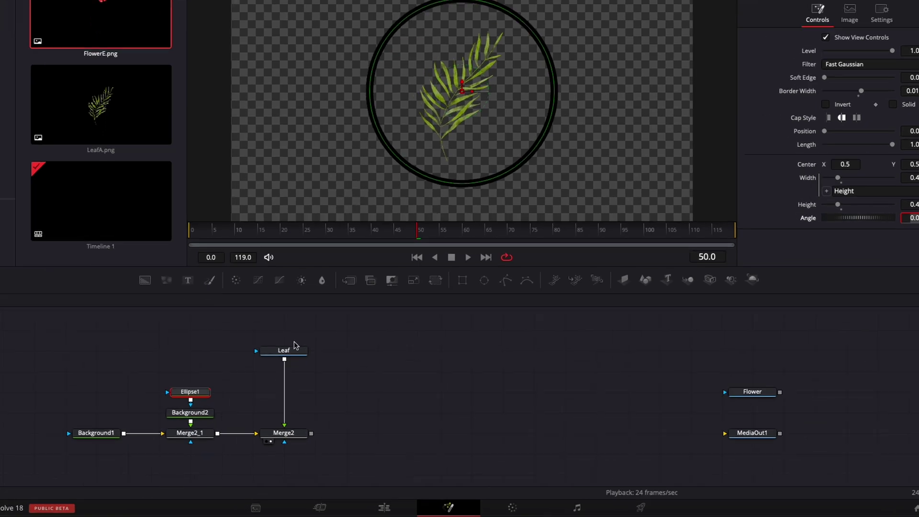
Insert a Transform node between the Leaf node and Merge2
{"action": "left_click", "coordinate": [317, 369]}
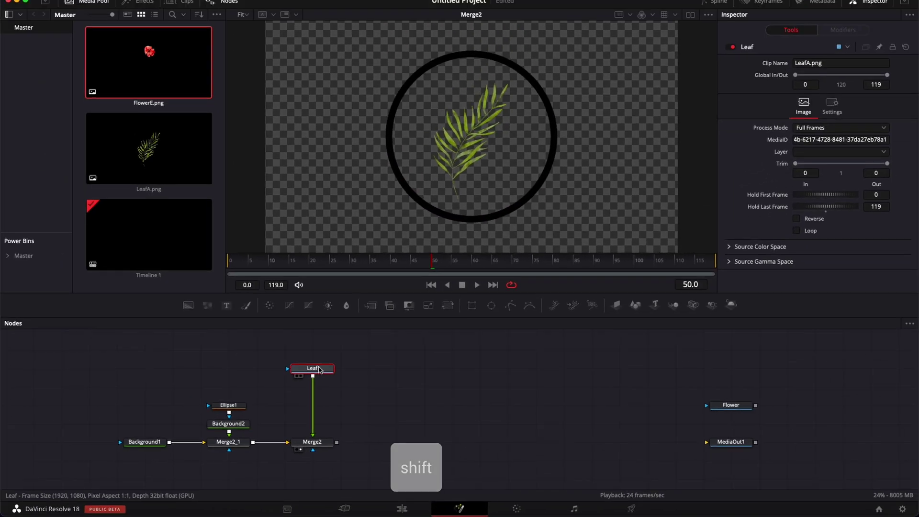
{"action": "key", "text": "shift+space"}
{"action": "type", "text": "drop"}
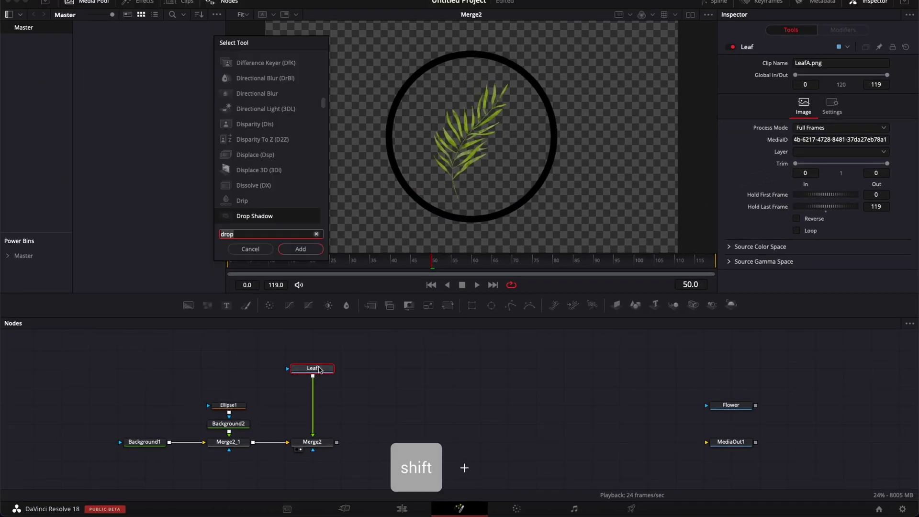
{"action": "key", "text": "BackSpace"}
{"action": "key", "text": "BackSpace"}
{"action": "key", "text": "BackSpace"}
{"action": "key", "text": "BackSpace"}
{"action": "type", "text": "tra"}
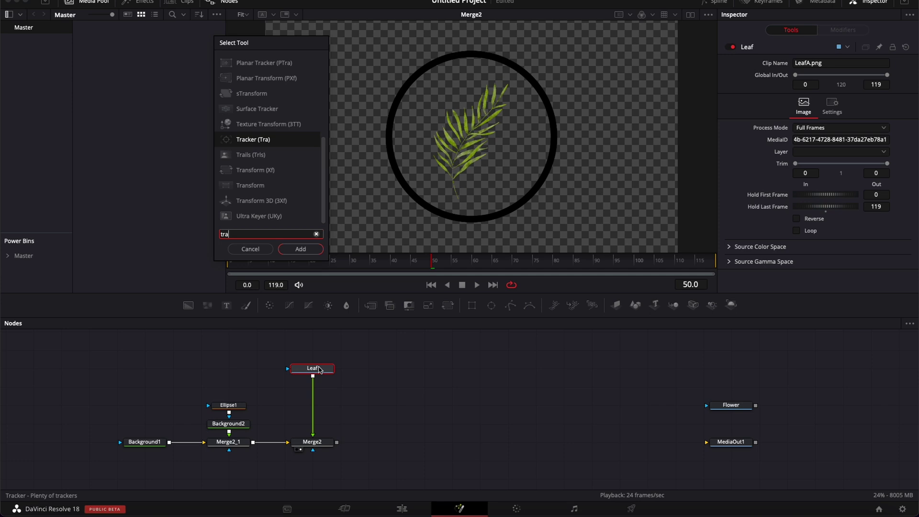
{"action": "type", "text": "n"}
{"action": "key", "text": "Return"}
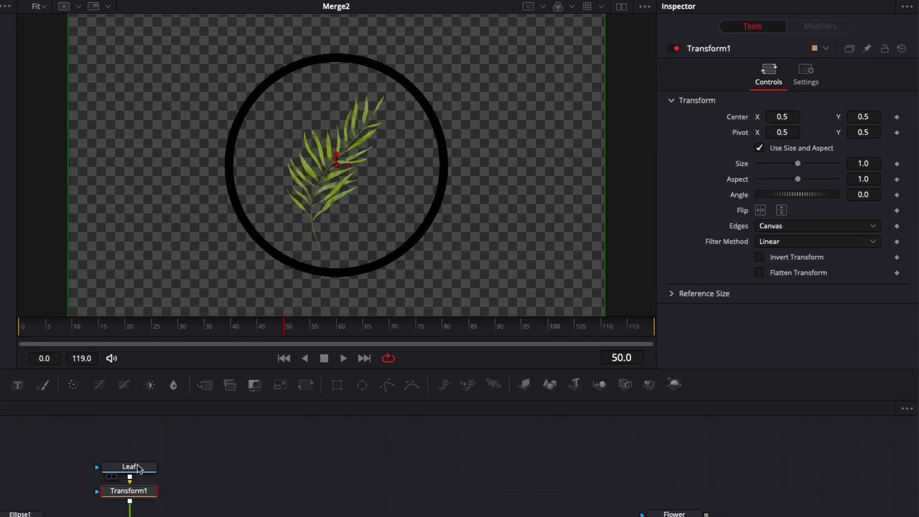
Set Transform1's size to 0.5 and move the leaf straight up onto the upper edge of the ring
{"action": "left_click", "coordinate": [883, 136]}
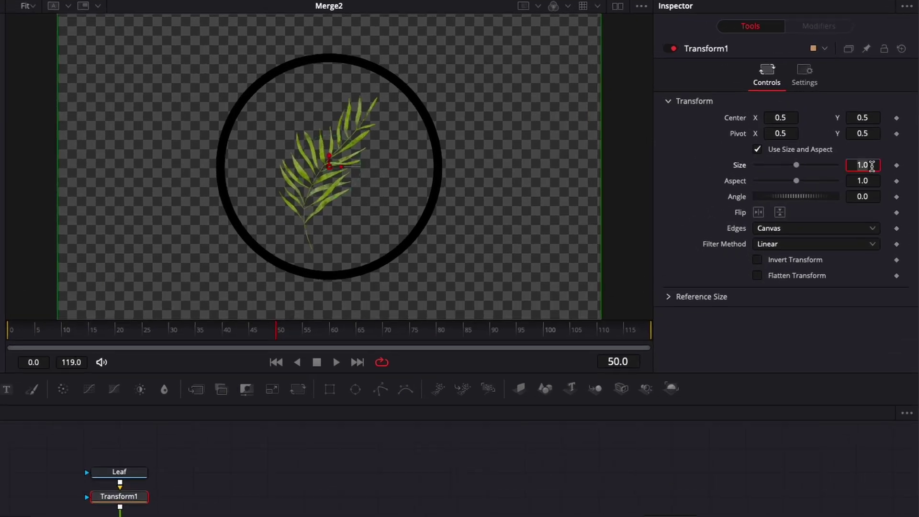
{"action": "key", "text": "Tab"}
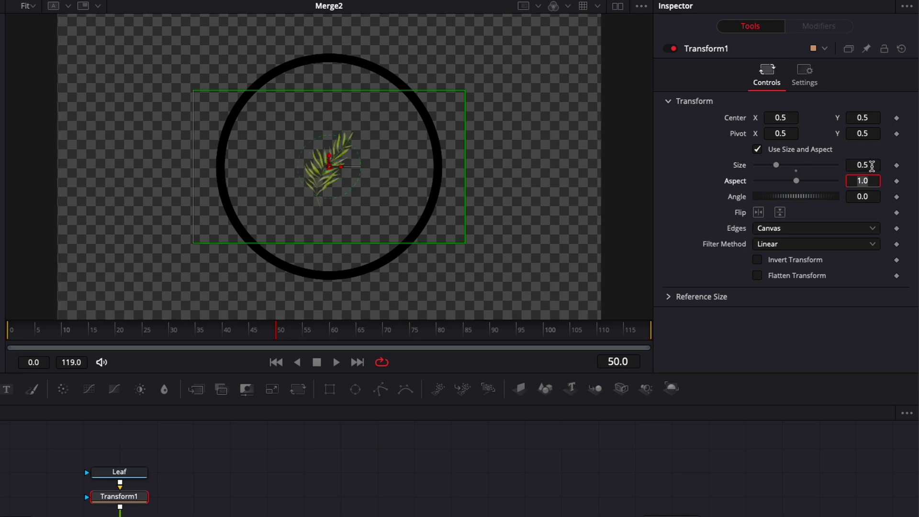
{"action": "left_click_drag", "start_coordinate": [334, 158], "coordinate": [335, 48]}
Set the leaf's angle to -60 and nudge it down to a center Y of about 0.848 so it sits on the ring
{"action": "left_click", "coordinate": [873, 196]}
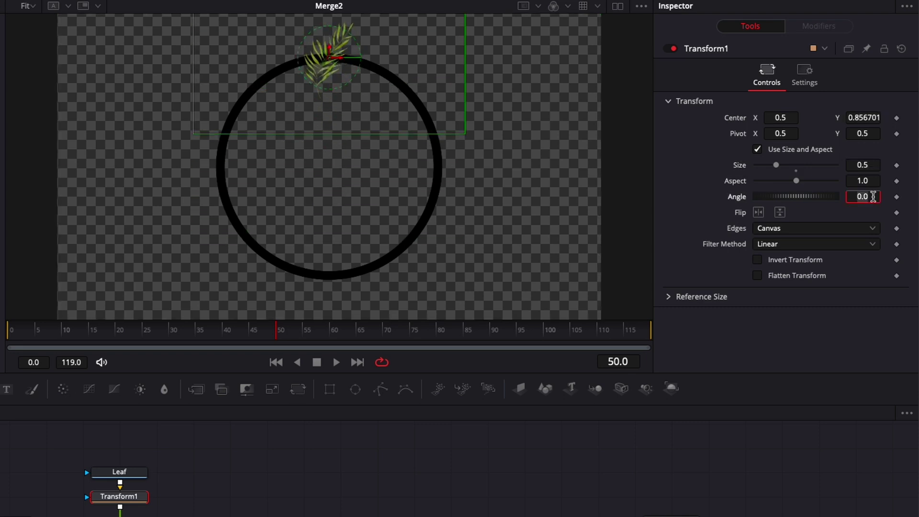
{"action": "type", "text": "-60"}
{"action": "key", "text": "Tab"}
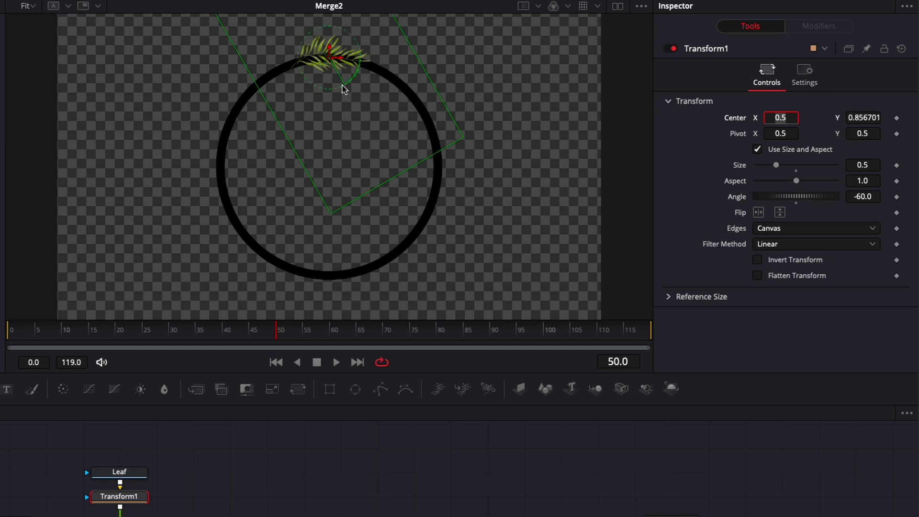
{"action": "left_click_drag", "start_coordinate": [329, 49], "coordinate": [295, 75]}
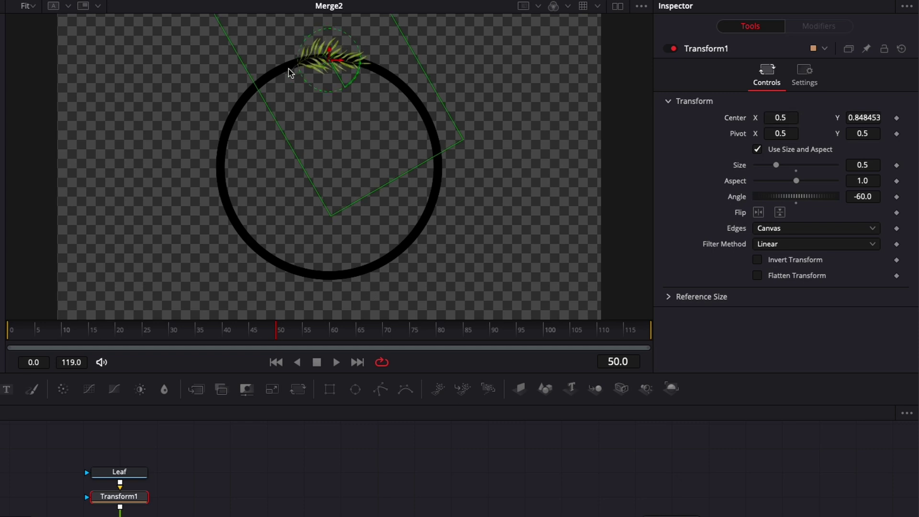
{"action": "left_click", "coordinate": [387, 87]}
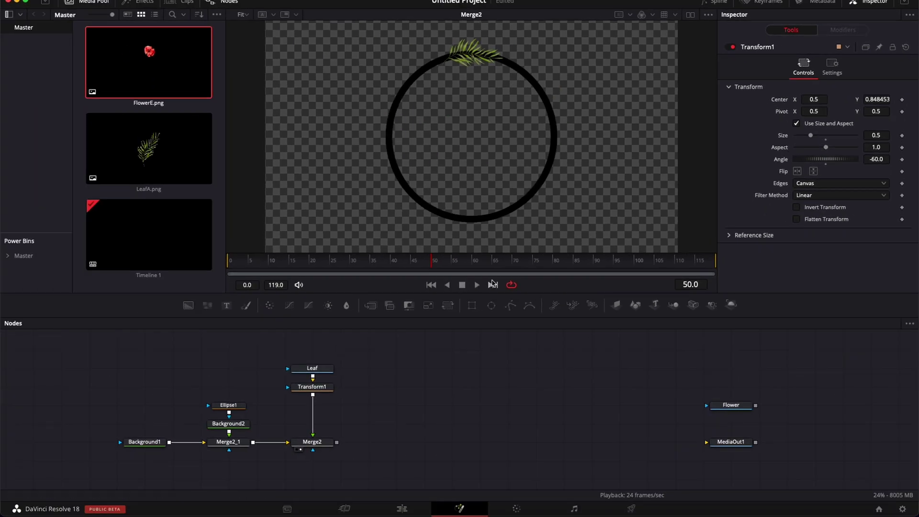
Move the Transform1 node down toward Merge2 and apply an Anim Curves modifier to its Size
{"action": "left_click", "coordinate": [316, 388]}
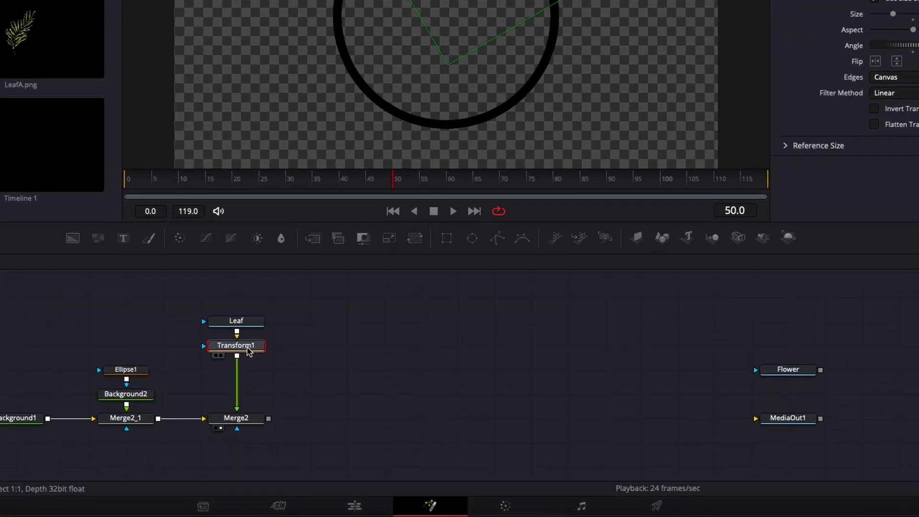
{"action": "left_click_drag", "start_coordinate": [249, 351], "coordinate": [248, 375]}
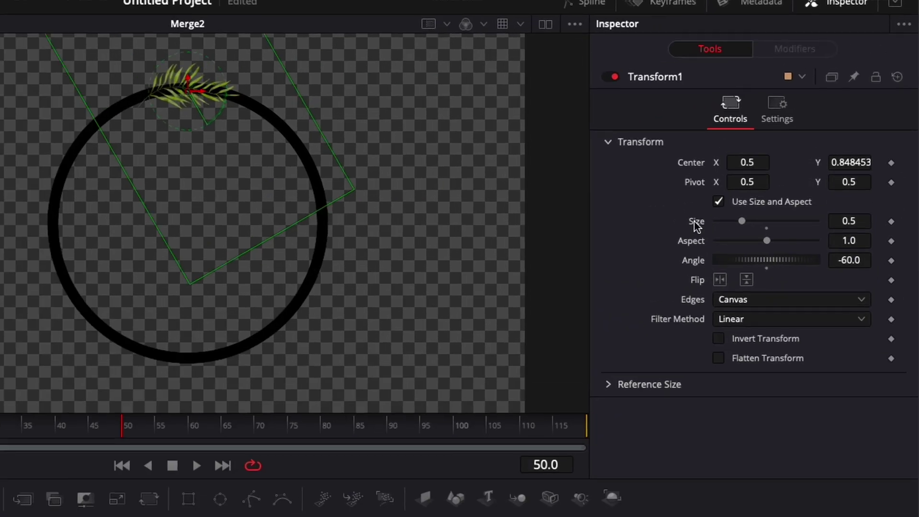
{"action": "right_click", "coordinate": [697, 224]}
{"action": "mouse_move", "coordinate": [738, 288]}
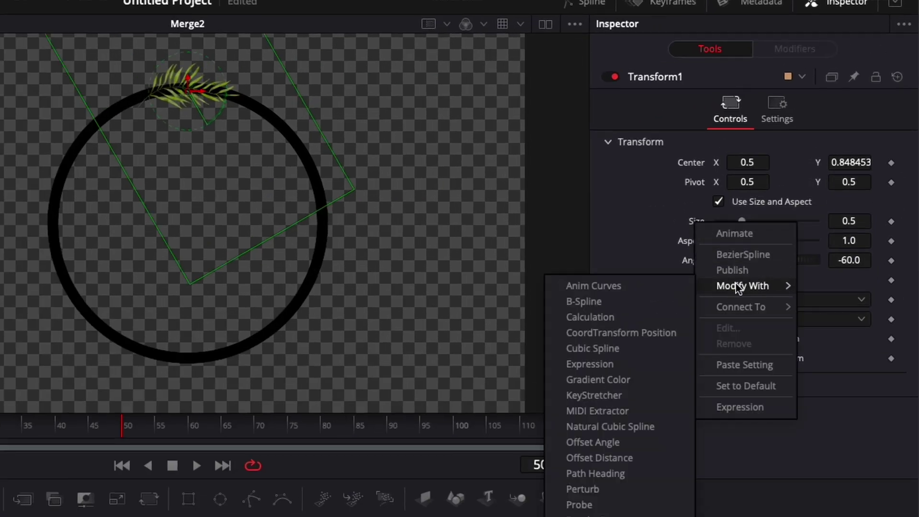
{"action": "left_click", "coordinate": [613, 282]}
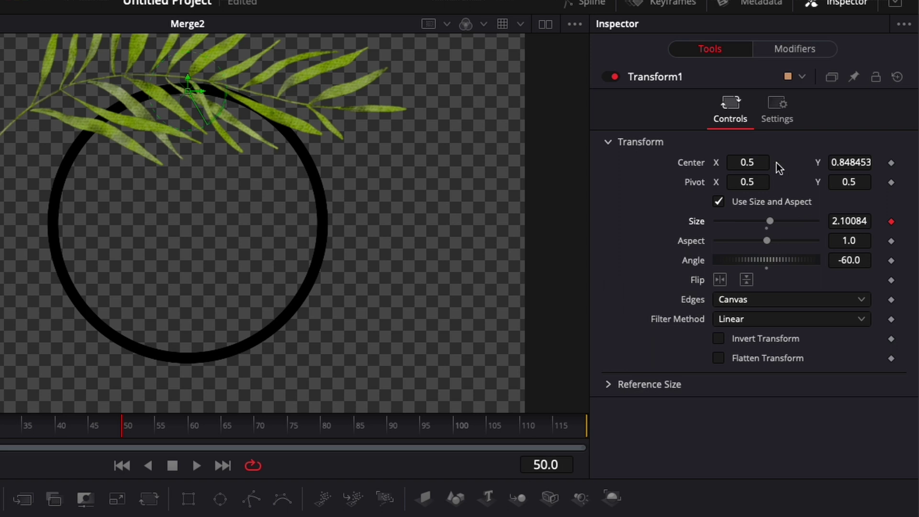
Set the Anim Curves source to Custom and the curve to Easing with Elastic for the Out easing
{"action": "left_click", "coordinate": [792, 50]}
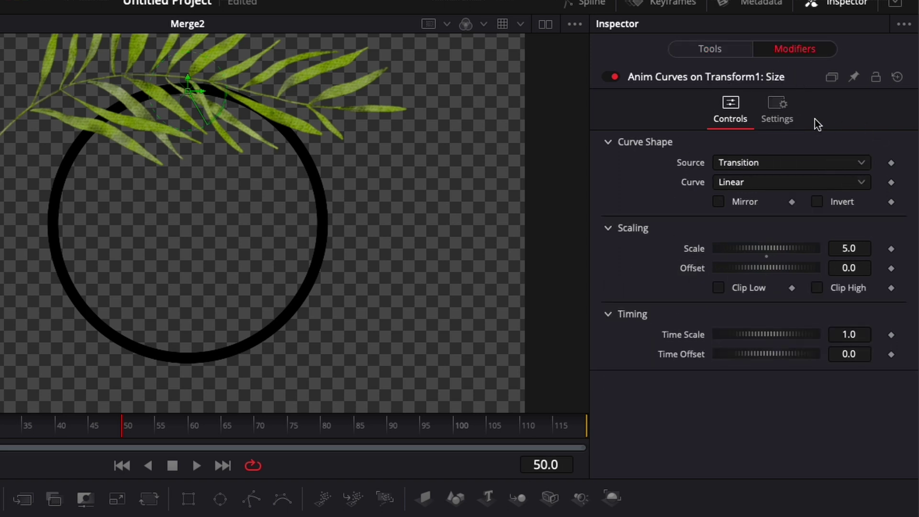
{"action": "left_click", "coordinate": [769, 162]}
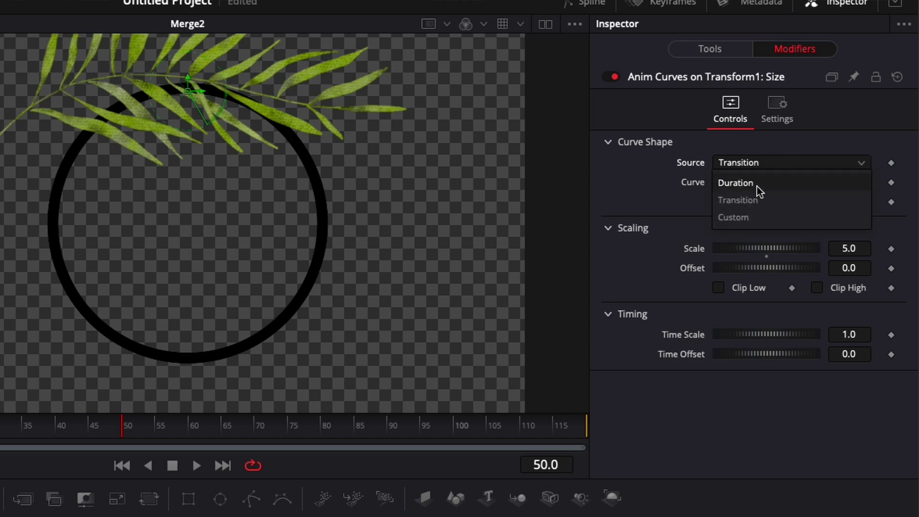
{"action": "left_click", "coordinate": [743, 218]}
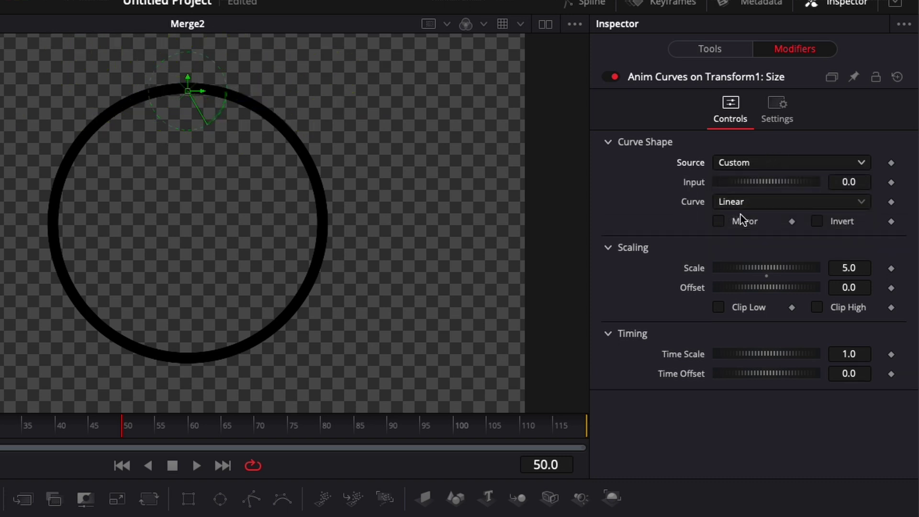
{"action": "left_click", "coordinate": [747, 202]}
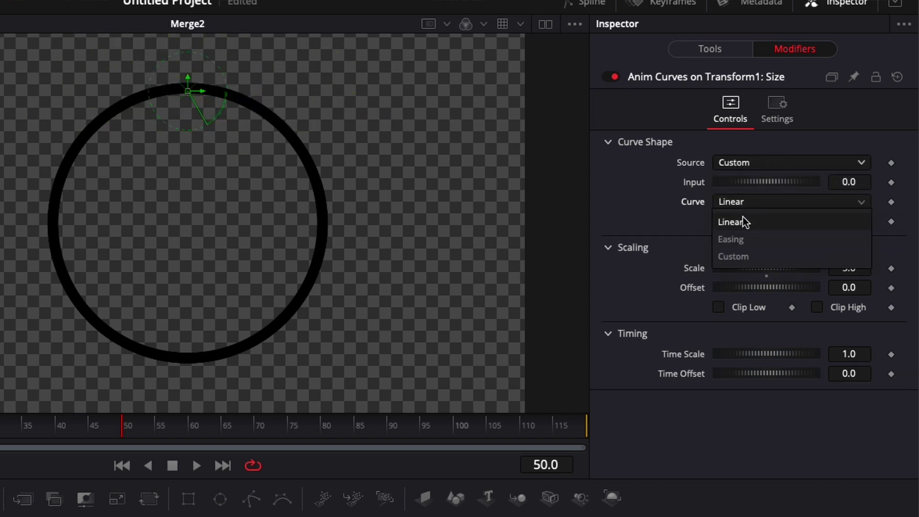
{"action": "left_click", "coordinate": [734, 241]}
{"action": "left_click", "coordinate": [848, 221]}
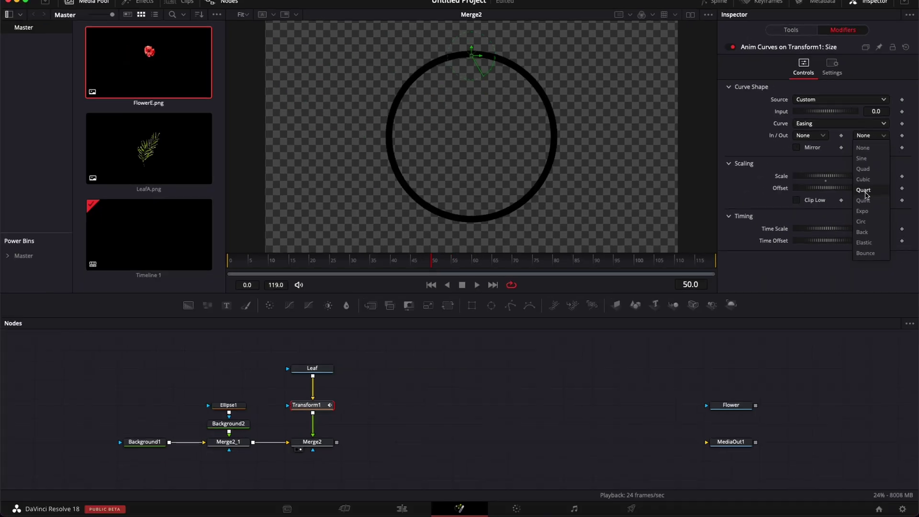
{"action": "left_click", "coordinate": [828, 396]}
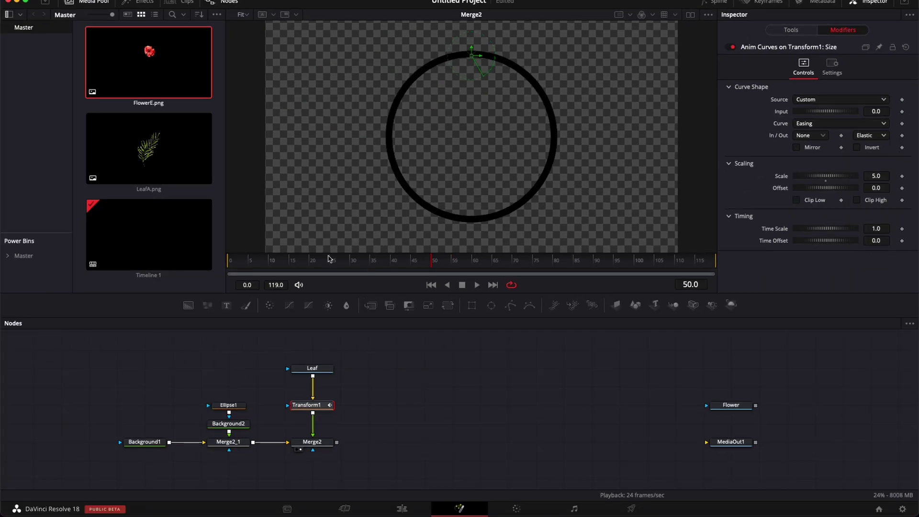
Keyframe the Anim Curves Input at 0 on frame 0 and at 1 on frame 48
{"action": "left_click_drag", "start_coordinate": [315, 268], "coordinate": [233, 263]}
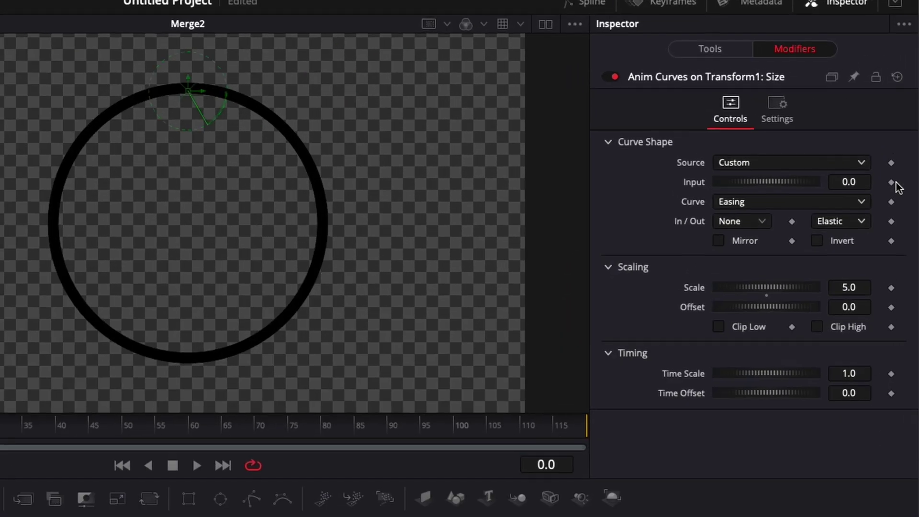
{"action": "left_click", "coordinate": [891, 181]}
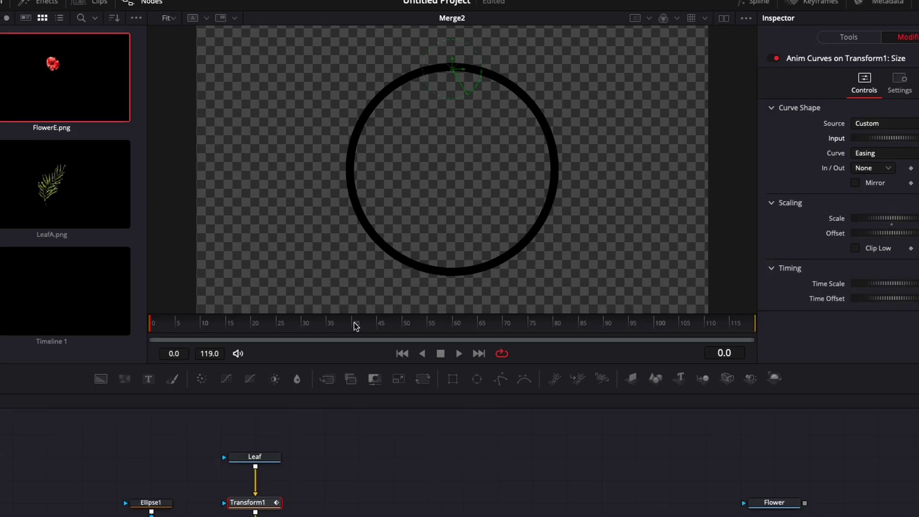
{"action": "left_click", "coordinate": [68, 426]}
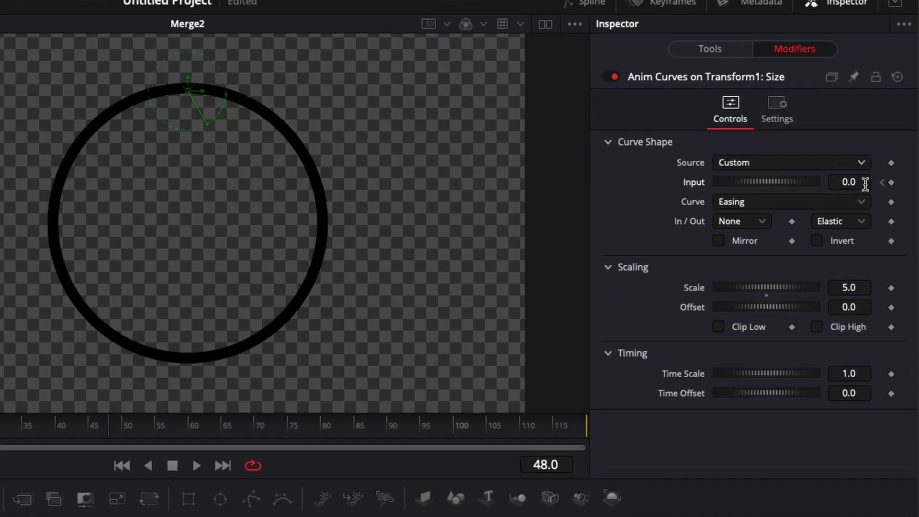
{"action": "left_click", "coordinate": [892, 116]}
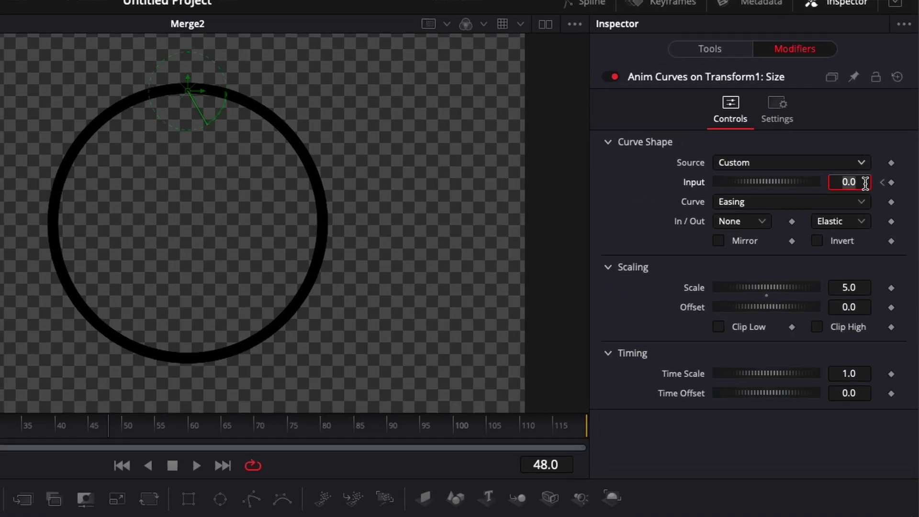
{"action": "type", "text": "1"}
{"action": "key", "text": "Tab"}
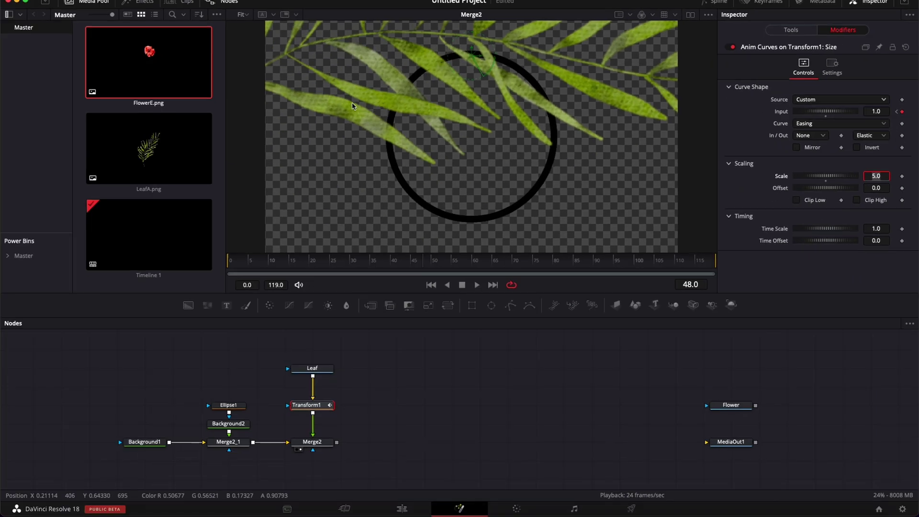
Set the Anim Curves Scale to 0.5 to limit the leaf's final size
{"action": "left_click", "coordinate": [791, 29]}
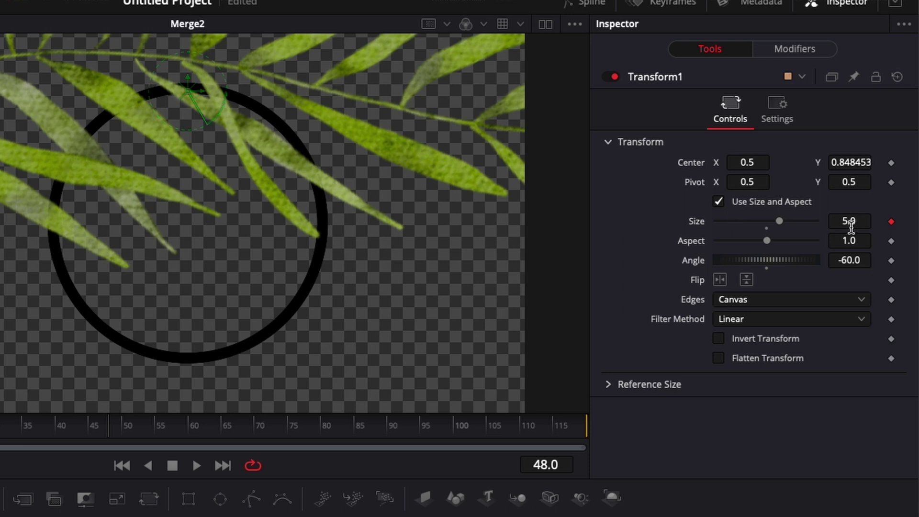
{"action": "left_click", "coordinate": [792, 49]}
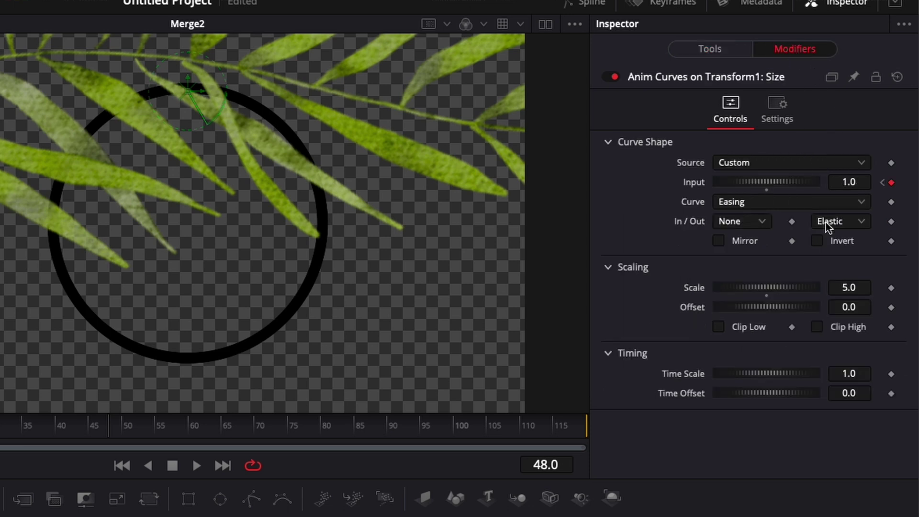
{"action": "left_click", "coordinate": [863, 286]}
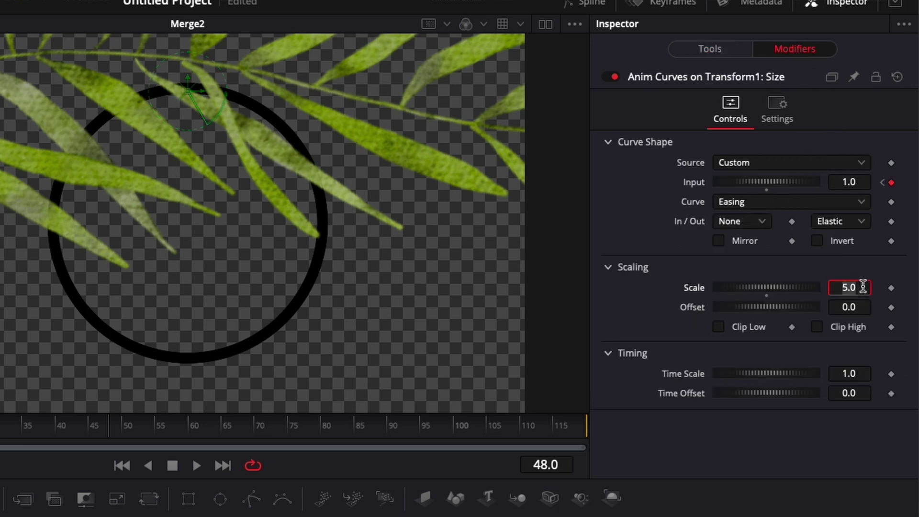
{"action": "type", "text": "0.5"}
{"action": "key", "text": "Tab"}
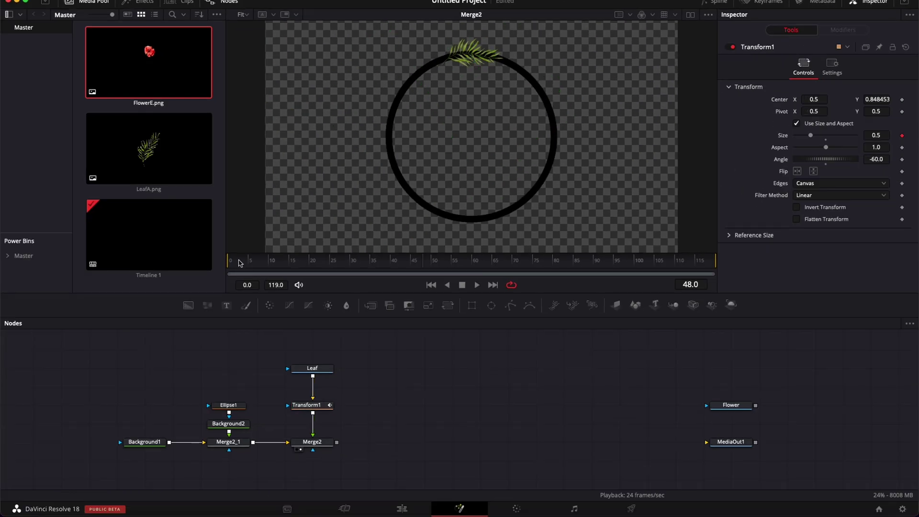
Play the leaf's elastic scale animation from frame 0 twice to check it
{"action": "left_click", "coordinate": [261, 279]}
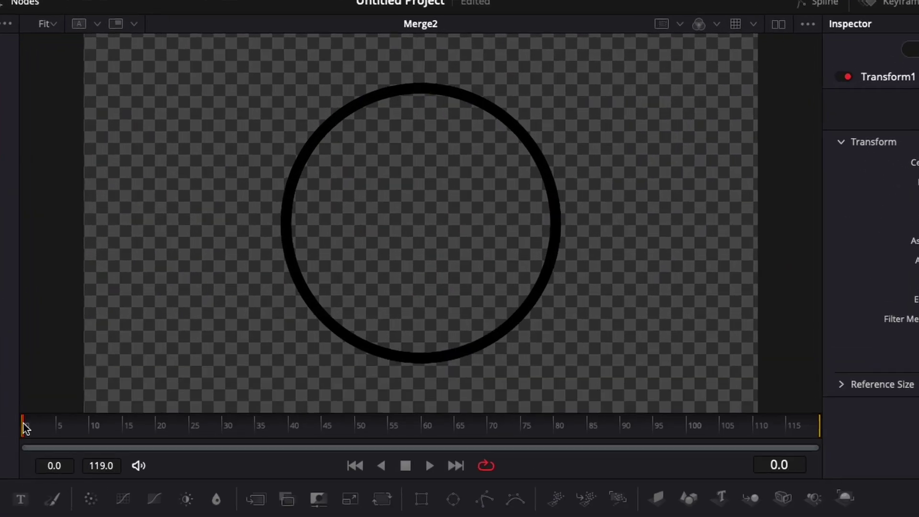
{"action": "key", "text": "space"}
{"action": "key", "text": "space"}
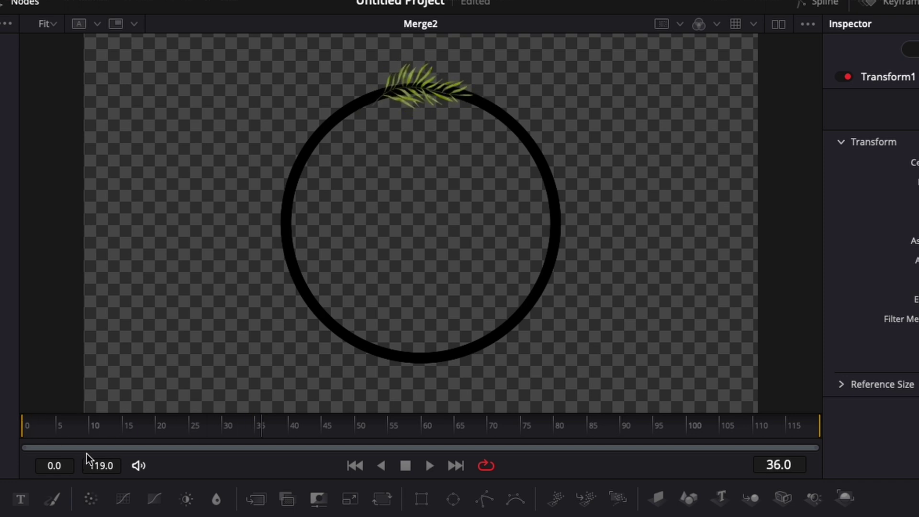
{"action": "left_click_drag", "start_coordinate": [60, 431], "coordinate": [16, 429]}
{"action": "key", "text": "space"}
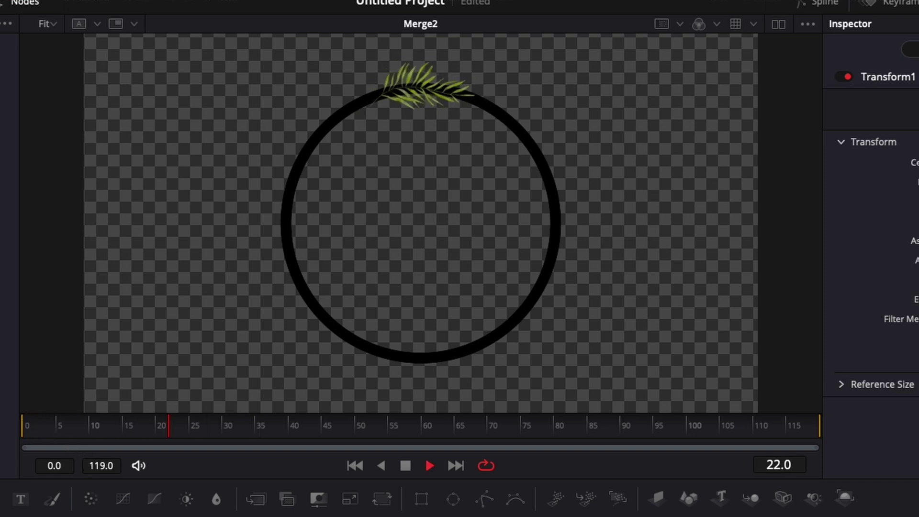
{"action": "key", "text": "space"}
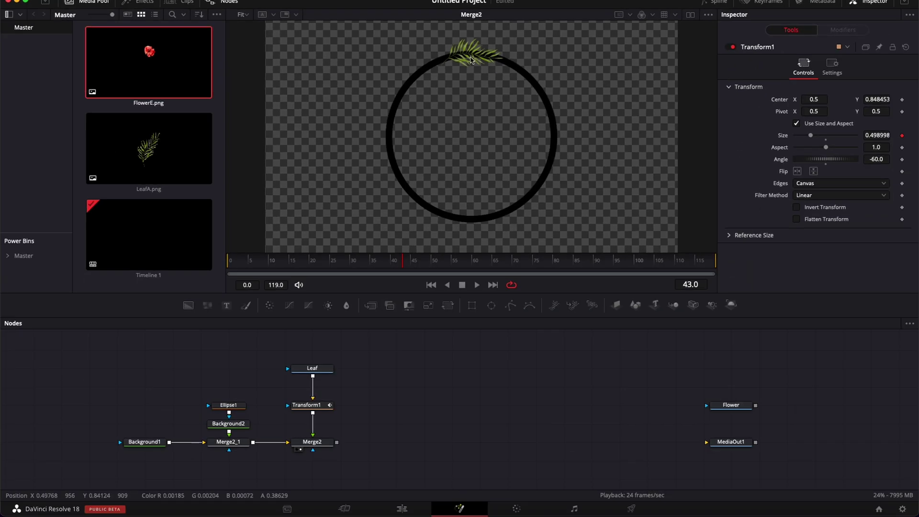
Paste a copy of the Merge2 node directly after Merge2 in the node chain
{"action": "left_click", "coordinate": [312, 442]}
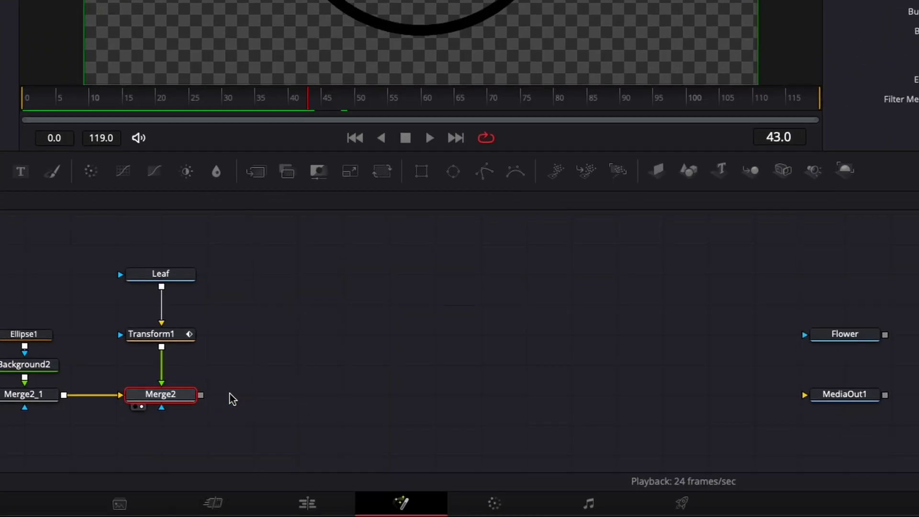
{"action": "key", "text": "ctrl+v"}
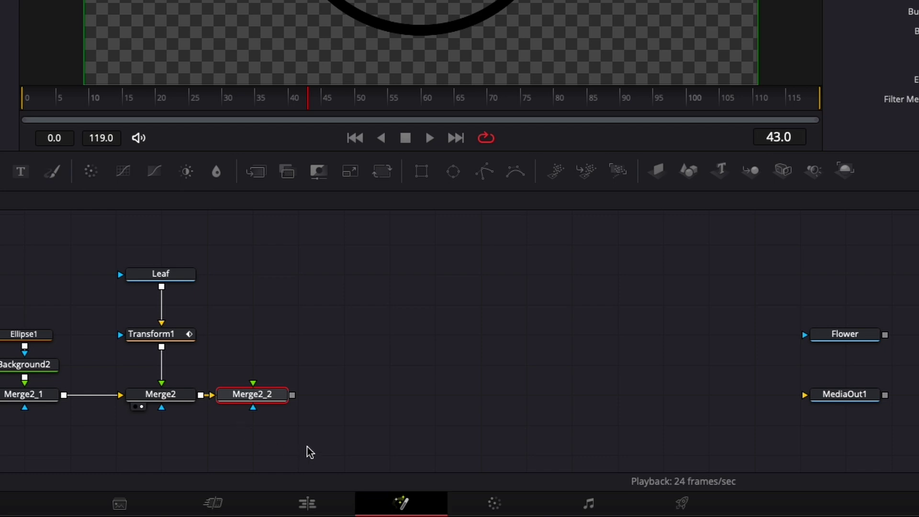
Paste six more copies of the merge node in series to extend the chain through Merge2_8
{"action": "key", "text": "ctrl+v"}
{"action": "key", "text": "ctrl+v"}
{"action": "key", "text": "ctrl+v"}
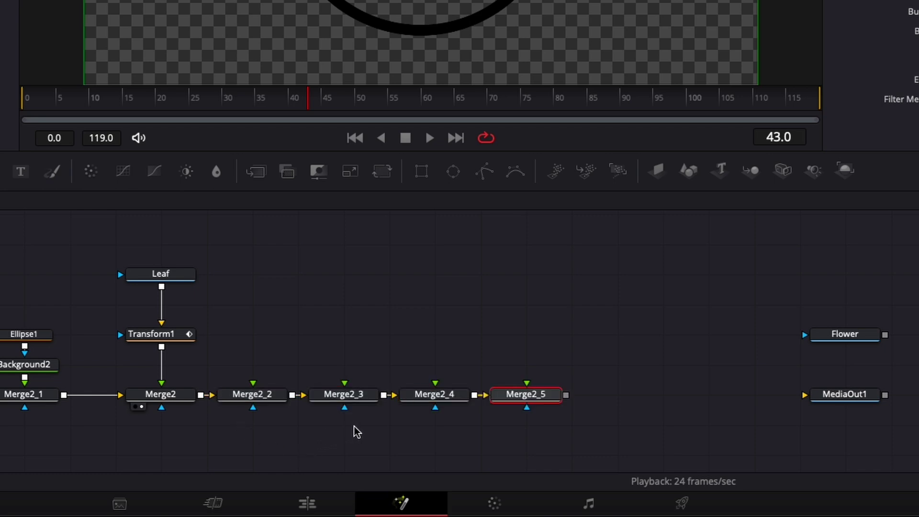
{"action": "key", "text": "ctrl+v"}
{"action": "key", "text": "ctrl+v"}
{"action": "key", "text": "ctrl+v"}
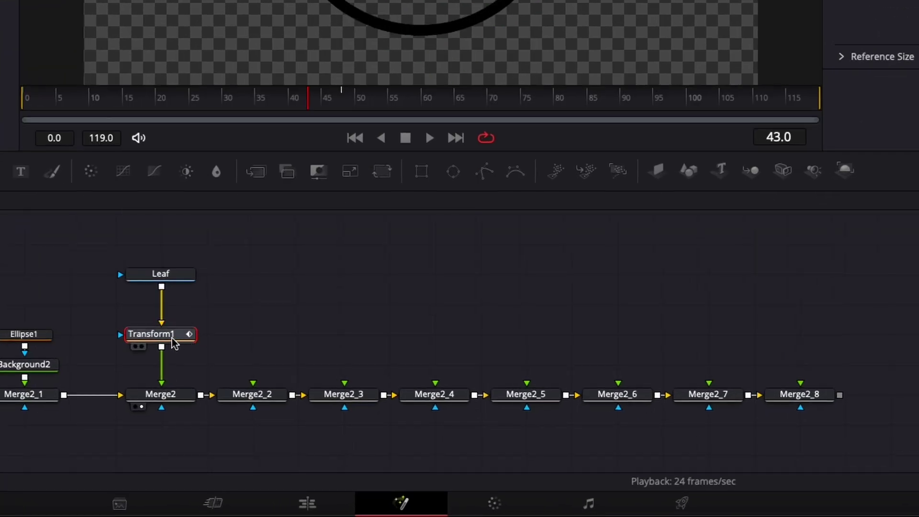
Paste a copy of Transform1 above Merge2_2, feed it from the Leaf node and connect it to Merge2_2
{"action": "left_click", "coordinate": [256, 333]}
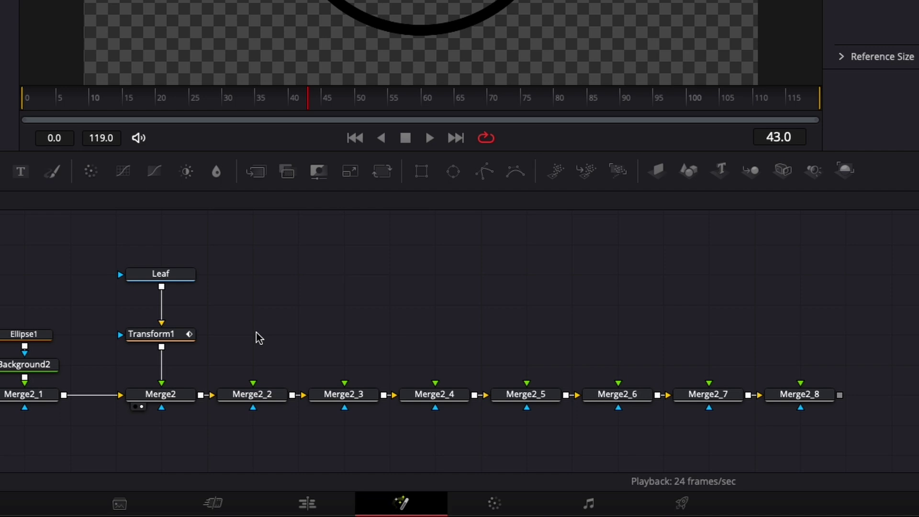
{"action": "key", "text": "ctrl+v"}
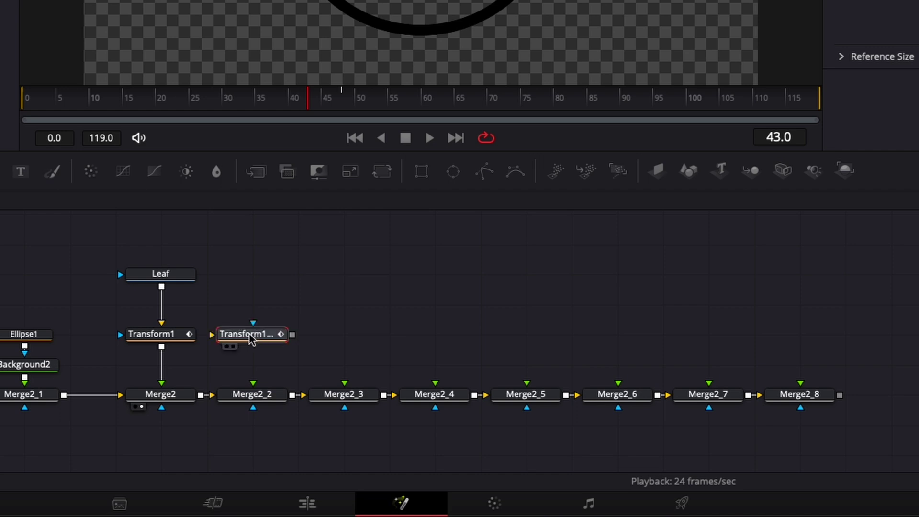
{"action": "left_click_drag", "start_coordinate": [161, 287], "coordinate": [253, 395]}
{"action": "left_click", "coordinate": [286, 334]}
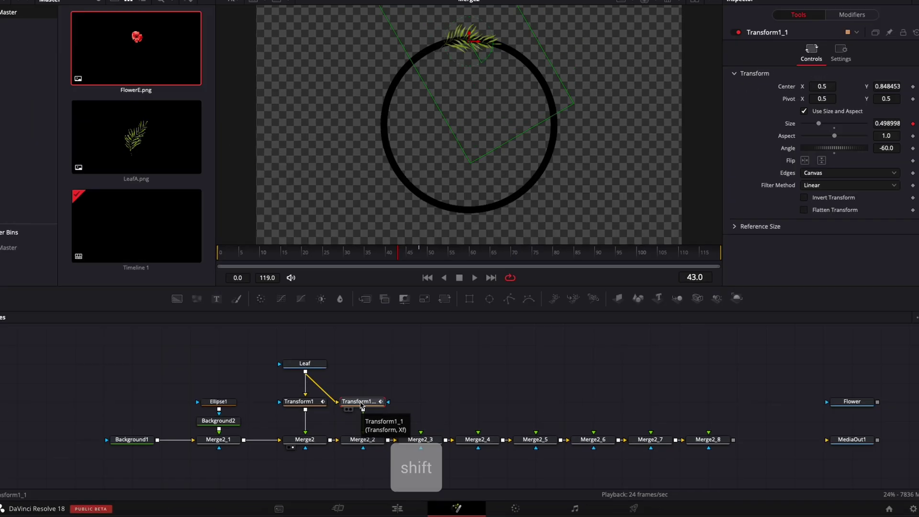
Insert a Transform node between the copied leaf transform and Merge2_2
{"action": "key", "text": "shift+space"}
{"action": "type", "text": "tran"}
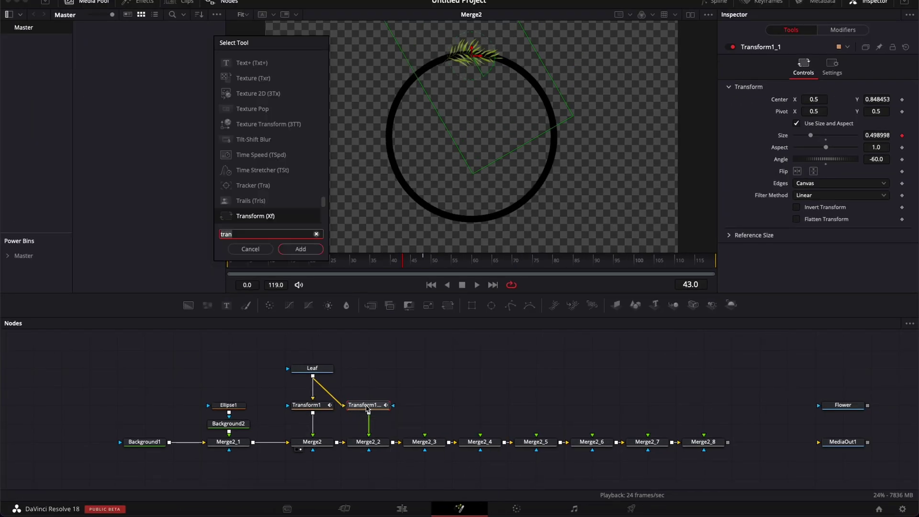
{"action": "key", "text": "Return"}
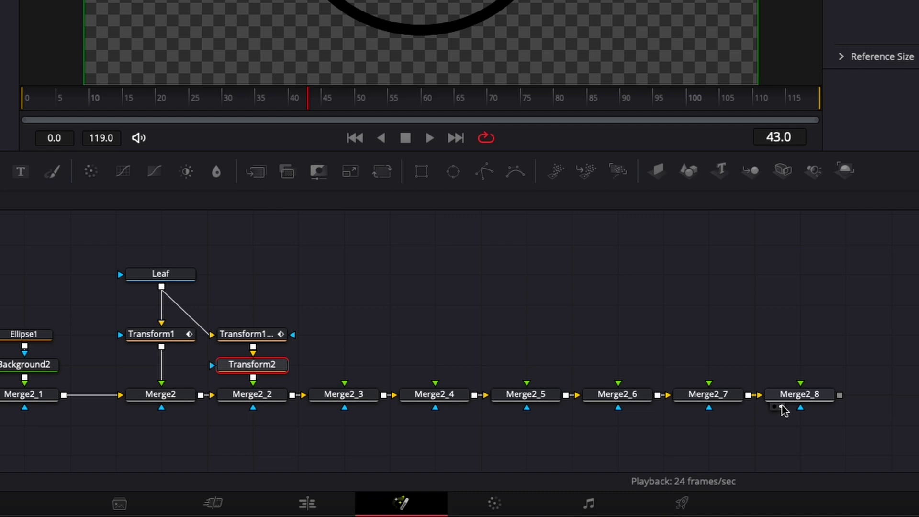
Try rotating the second leaf around the circle with Transform2's Angle in both directions, and reset the angle
{"action": "left_click", "coordinate": [238, 372]}
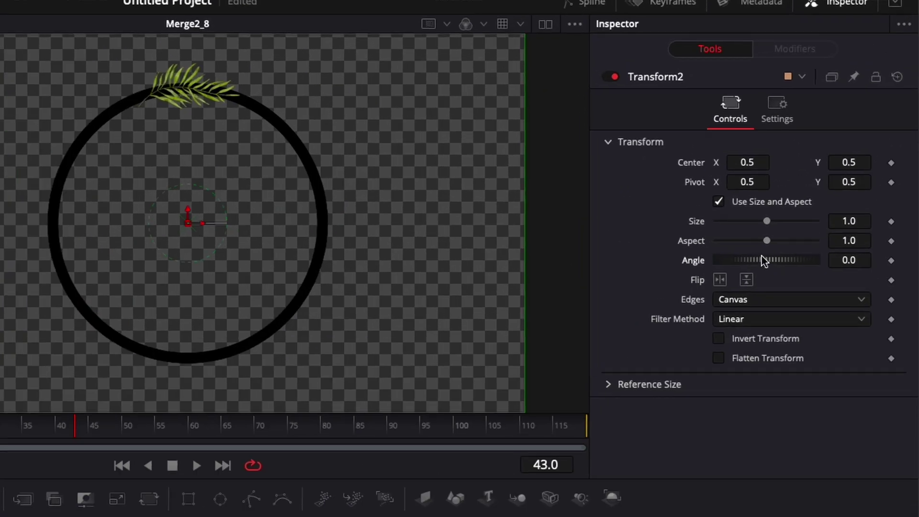
{"action": "left_click_drag", "start_coordinate": [812, 175], "coordinate": [851, 189]}
{"action": "left_click_drag", "start_coordinate": [816, 269], "coordinate": [747, 282]}
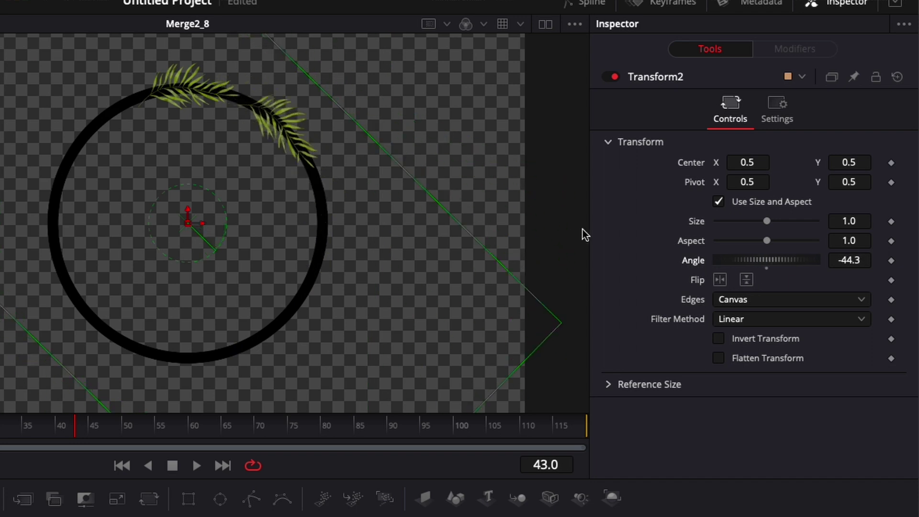
{"action": "double_click", "coordinate": [692, 263]}
{"action": "left_click_drag", "start_coordinate": [738, 261], "coordinate": [843, 285]}
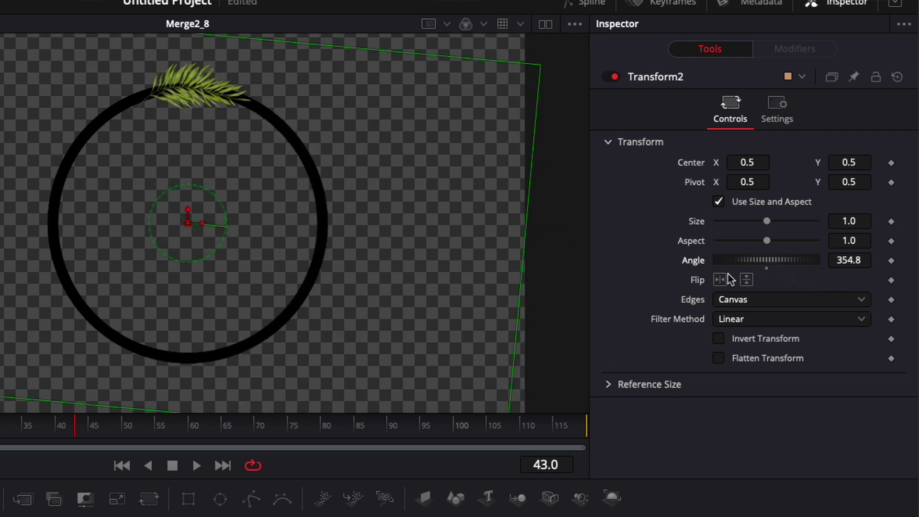
{"action": "double_click", "coordinate": [701, 264]}
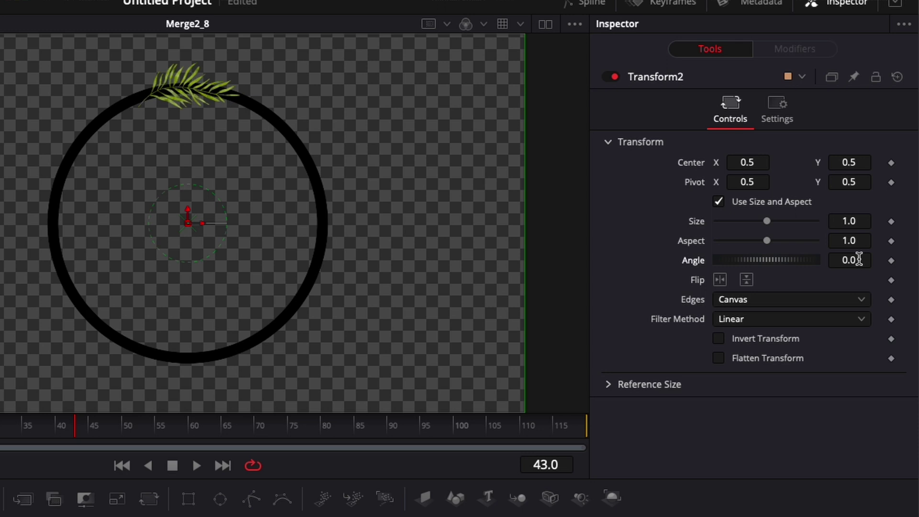
Set Transform2's Angle to -45
{"action": "left_click", "coordinate": [859, 259]}
{"action": "type", "text": "-45"}
{"action": "key", "text": "Tab"}
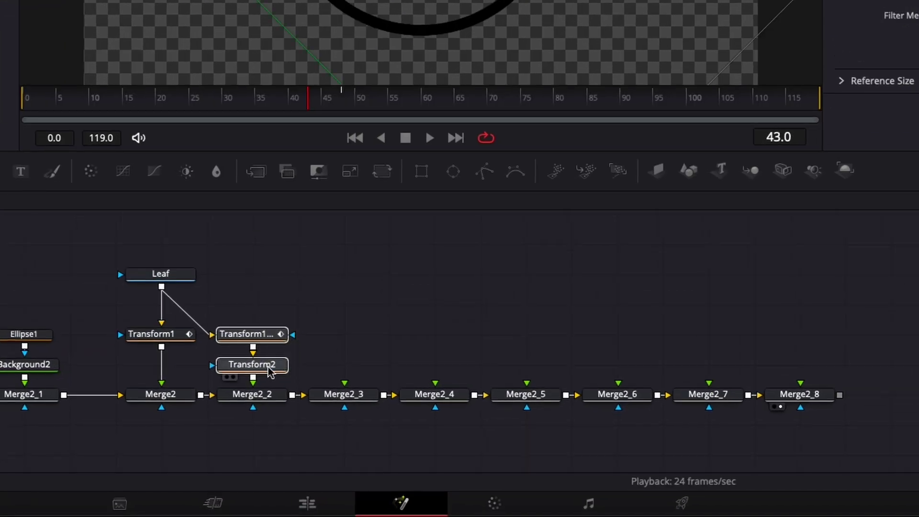
Paste copies of the second leaf's two transform nodes above Merge2_3 and connect them between Leaf and Merge2_3
{"action": "left_click", "coordinate": [343, 335]}
{"action": "key", "text": "ctrl+v"}
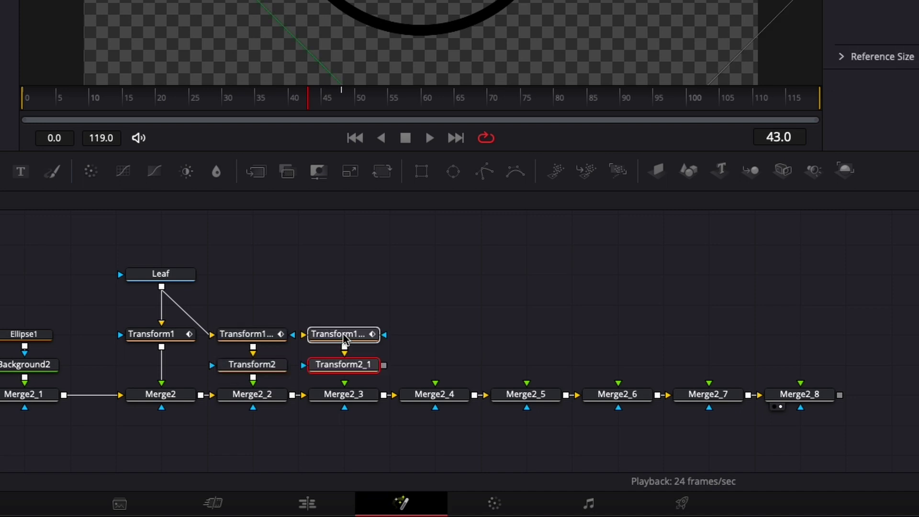
{"action": "left_click_drag", "start_coordinate": [384, 365], "coordinate": [341, 397]}
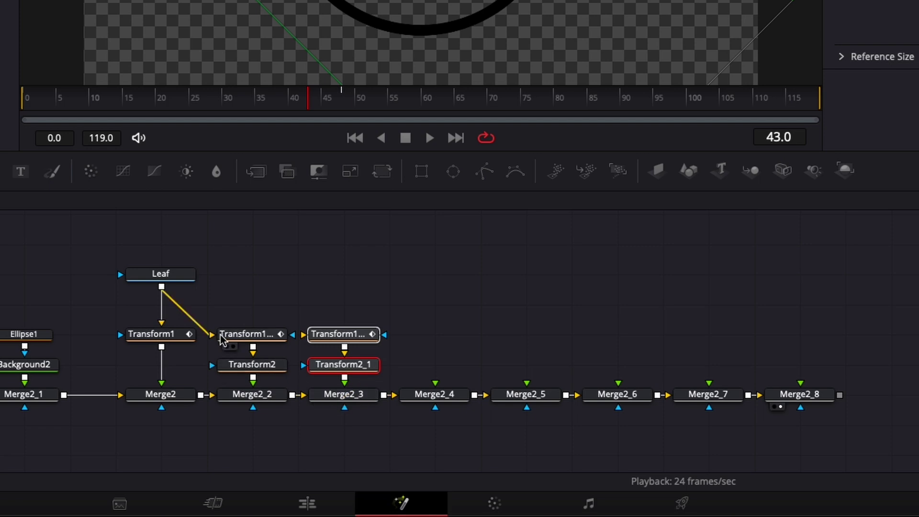
{"action": "left_click_drag", "start_coordinate": [162, 287], "coordinate": [343, 341]}
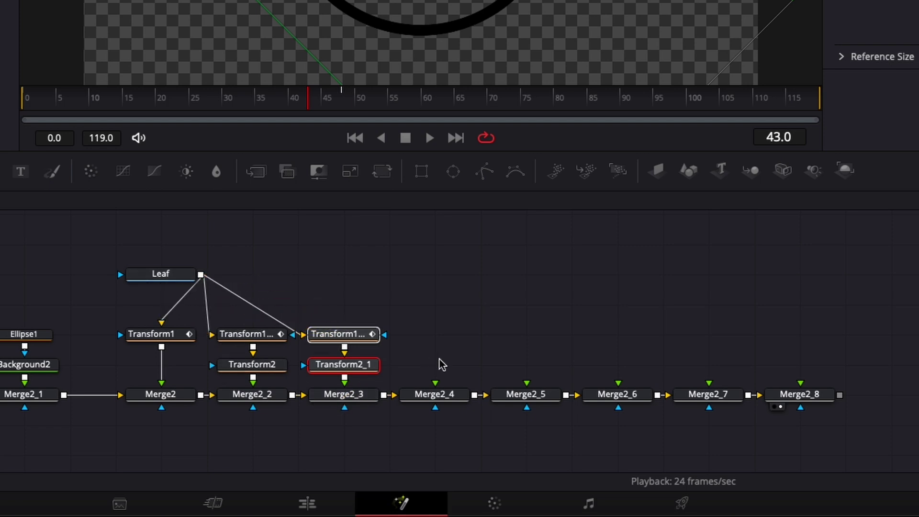
Paste five more transform pairs above Merge2_4 through Merge2_8, each connected from Leaf to its merge node
{"action": "key", "text": "ctrl+v"}
{"action": "key", "text": "ctrl+v"}
{"action": "key", "text": "ctrl+v"}
{"action": "key", "text": "ctrl+v"}
{"action": "key", "text": "ctrl+v"}
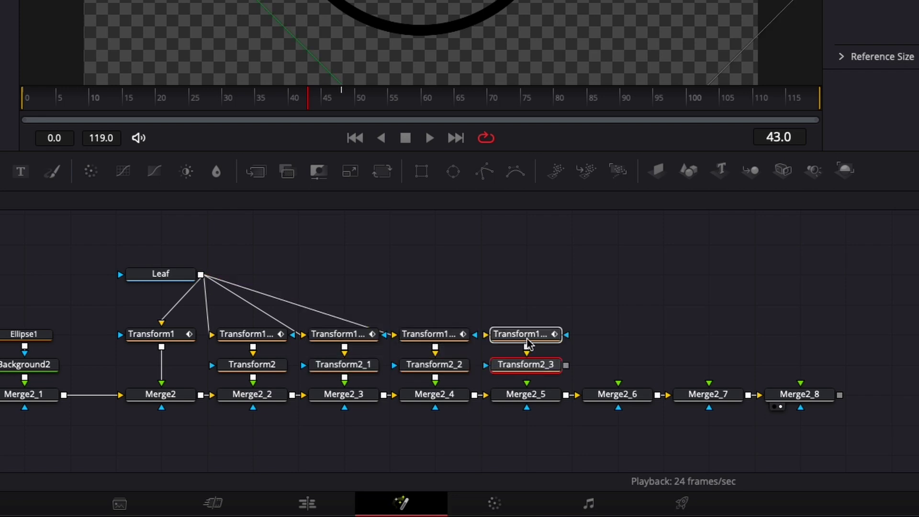
Set the Angle of Transform2_1 through Transform2_6 in further 45-degree steps, ending at -315
{"action": "left_click", "coordinate": [336, 367]}
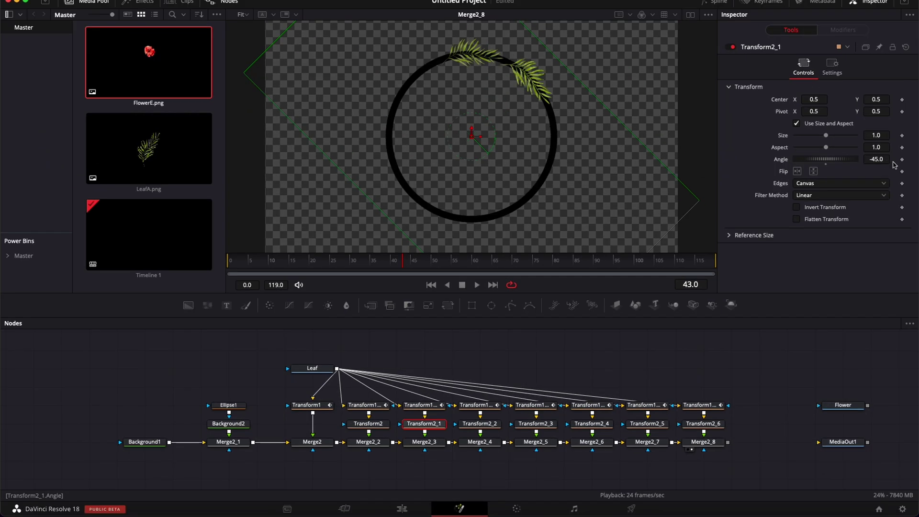
{"action": "left_click", "coordinate": [886, 161]}
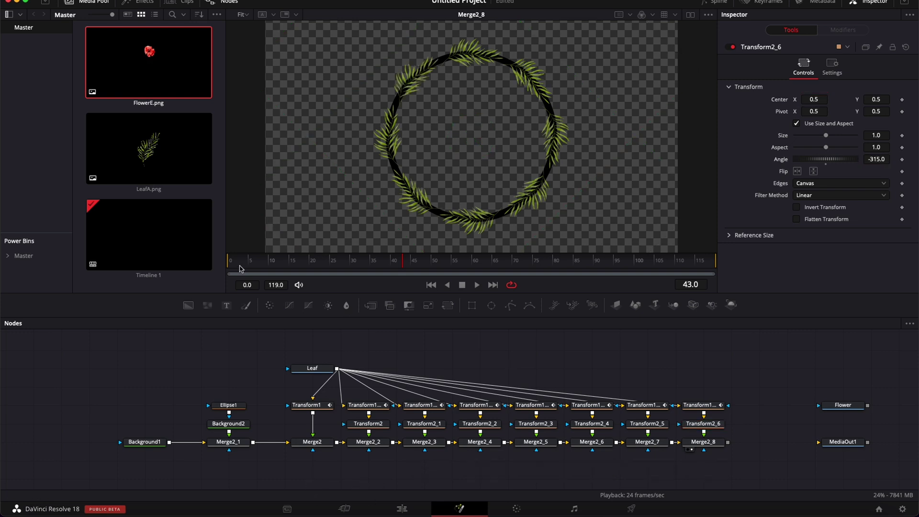
Play the leaf wreath animation several times from the start and scrub through its opening frames to check the timing
{"action": "left_click_drag", "start_coordinate": [240, 269], "coordinate": [229, 266]}
{"action": "key", "text": "space"}
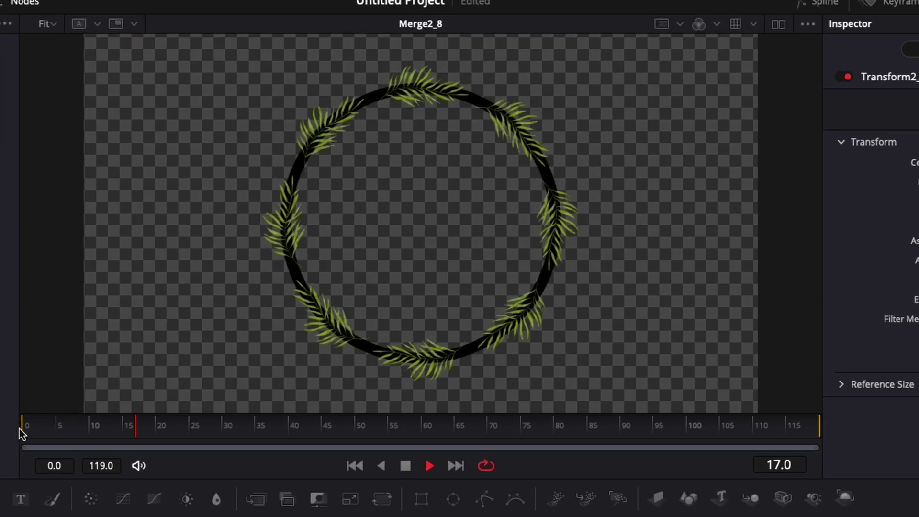
{"action": "key", "text": "space"}
{"action": "left_click", "coordinate": [36, 428]}
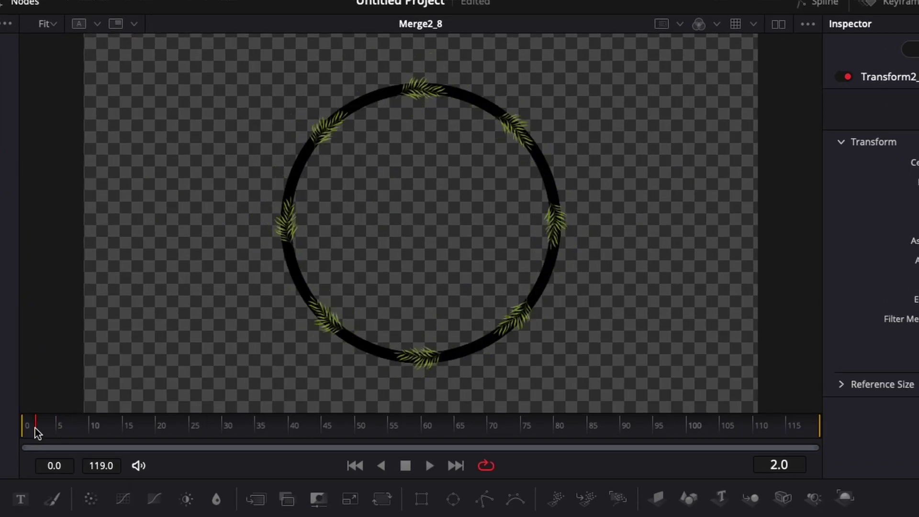
{"action": "key", "text": "space"}
{"action": "key", "text": "space"}
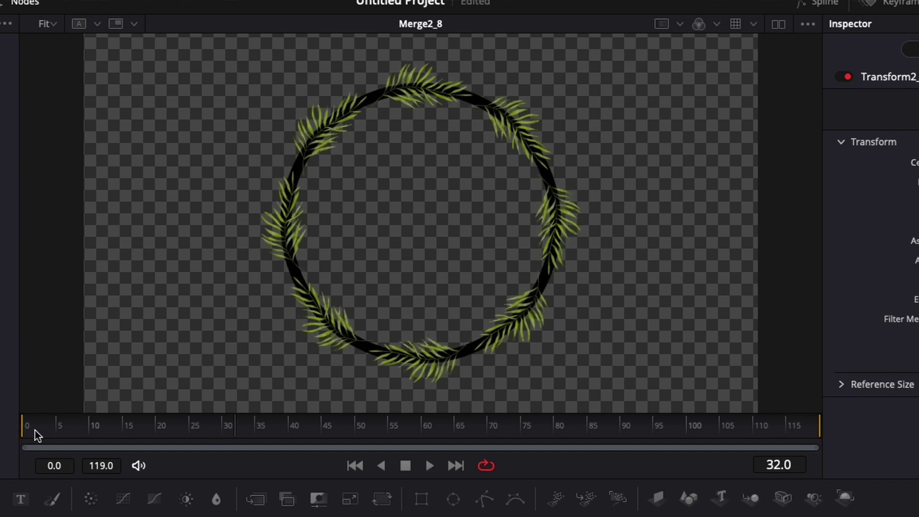
{"action": "left_click", "coordinate": [28, 429]}
{"action": "key", "text": "space"}
{"action": "key", "text": "space"}
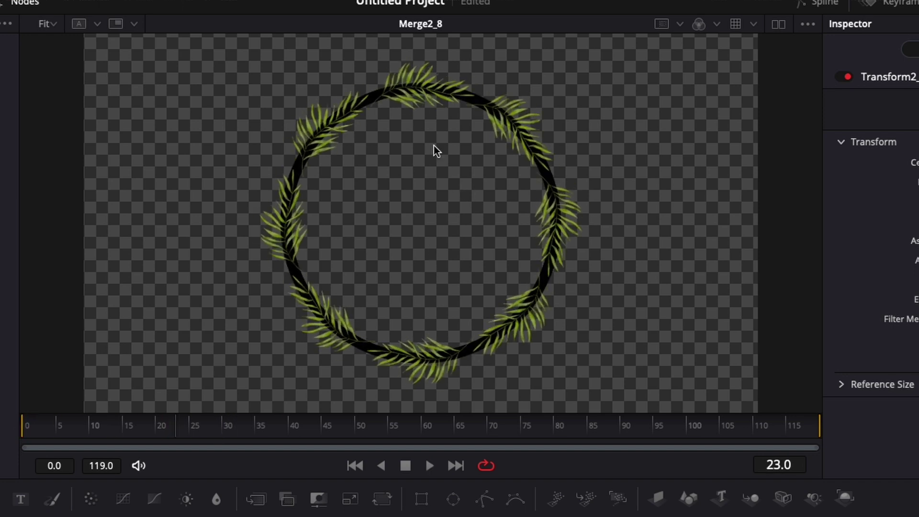
{"action": "left_click_drag", "start_coordinate": [60, 429], "coordinate": [139, 431]}
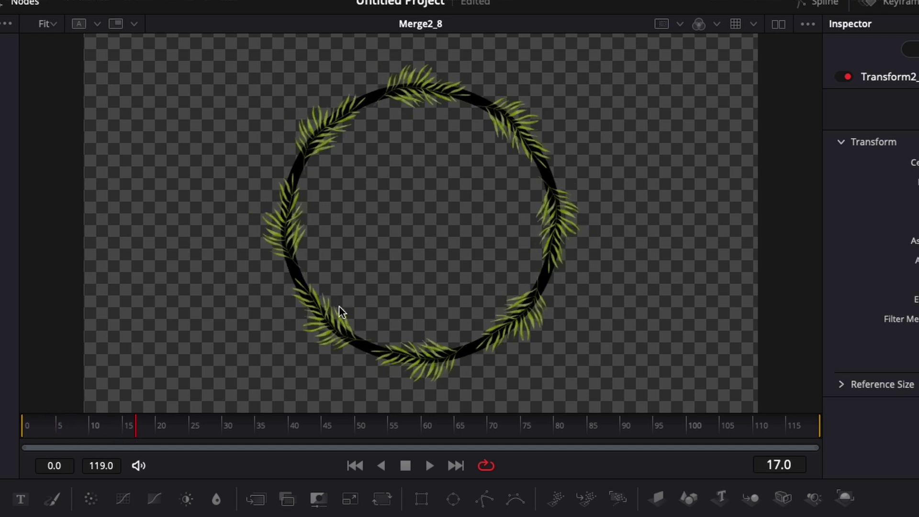
{"action": "left_click_drag", "start_coordinate": [71, 429], "coordinate": [145, 433]}
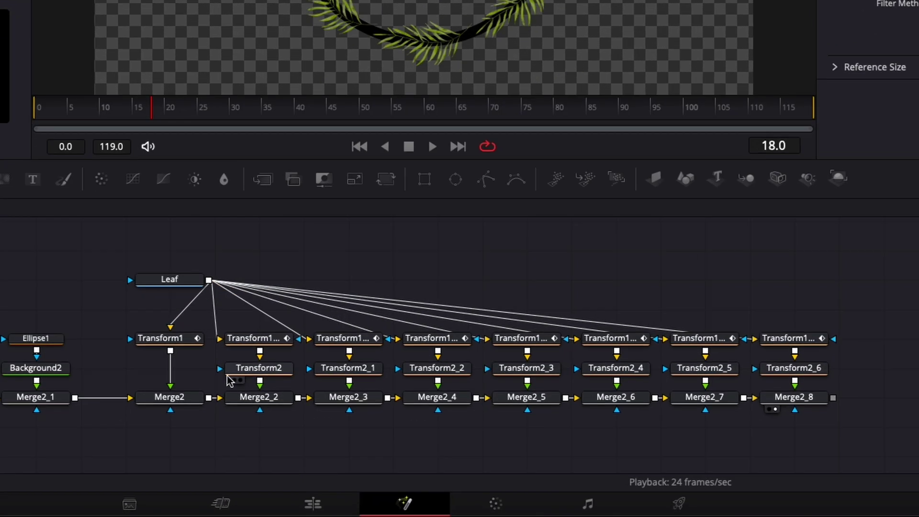
Set the Anim Curves Time Offset on Transform1_1's Size to 0.02
{"action": "left_click", "coordinate": [356, 408]}
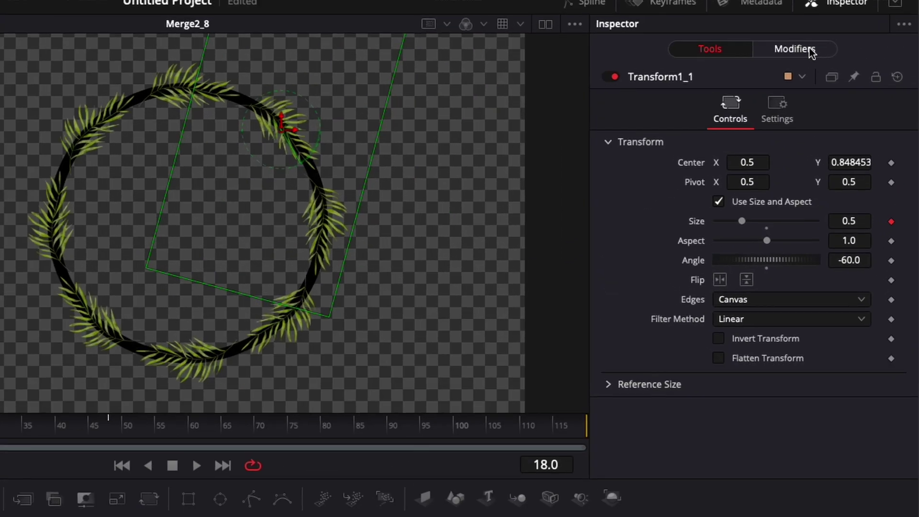
{"action": "left_click", "coordinate": [810, 51]}
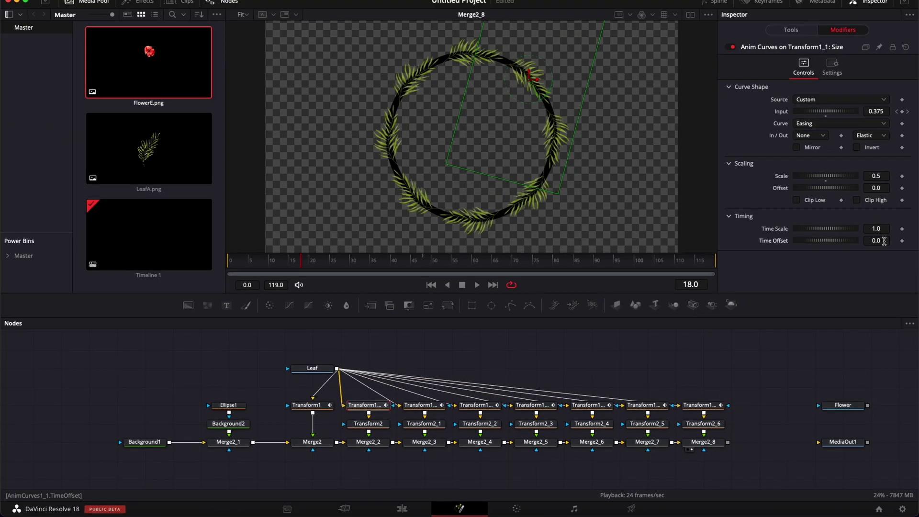
{"action": "left_click", "coordinate": [885, 241]}
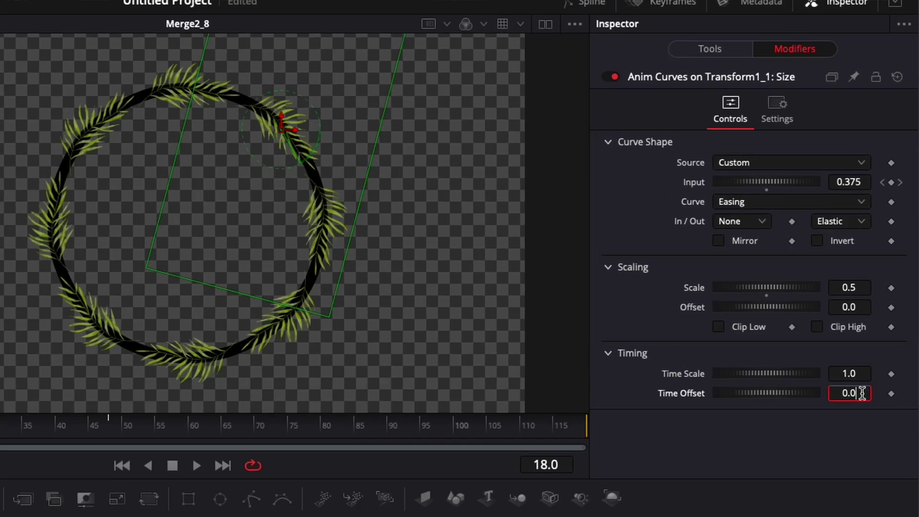
{"action": "type", "text": "2"}
{"action": "key", "text": "Tab"}
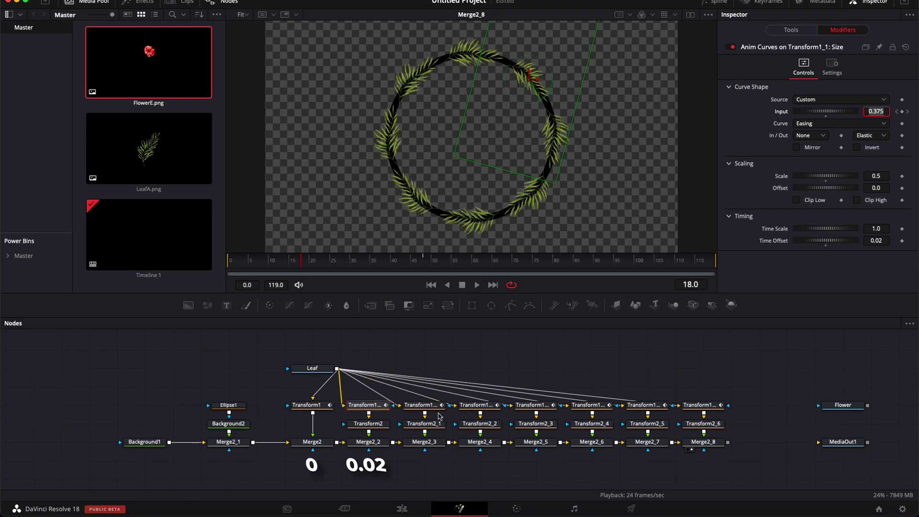
Set the Anim Curves Time Offset of the third leaf, Transform1_1_1, to 0.04
{"action": "left_click", "coordinate": [421, 405]}
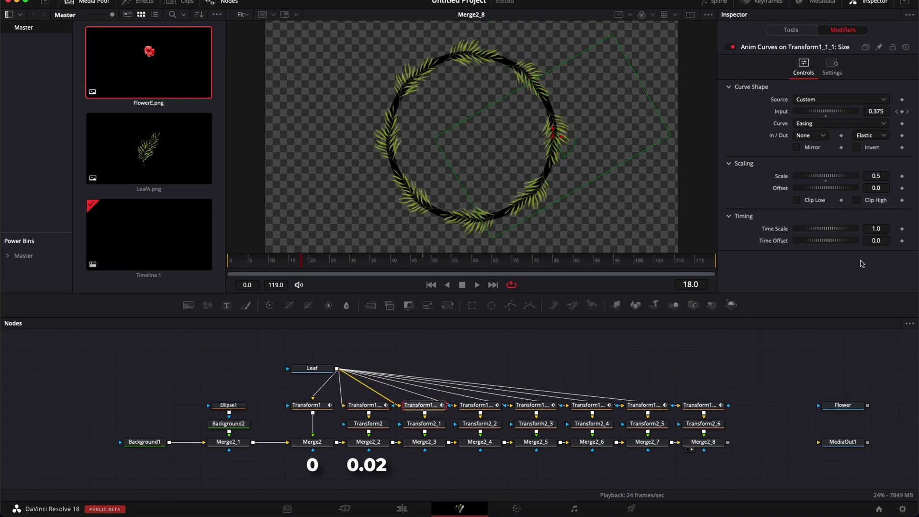
{"action": "left_click", "coordinate": [881, 241]}
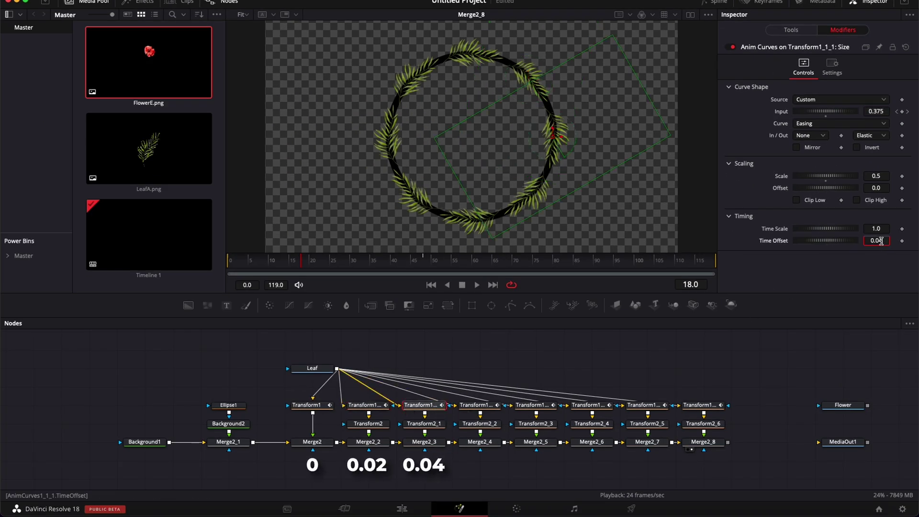
{"action": "type", "text": "4"}
{"action": "key", "text": "Tab"}
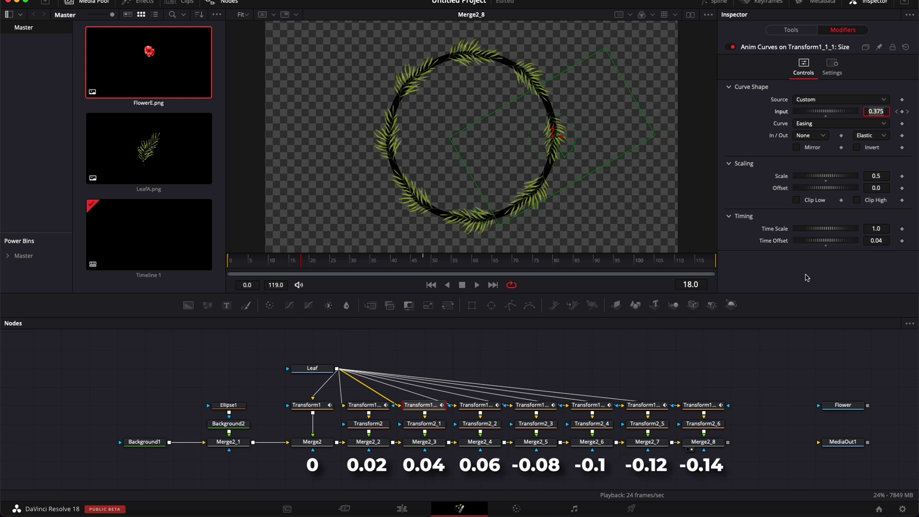
Set the Anim Curves Time Offset to 0.06 for Transform1_1_2 and 0.08 for Transform1_1_3
{"action": "left_click", "coordinate": [478, 405]}
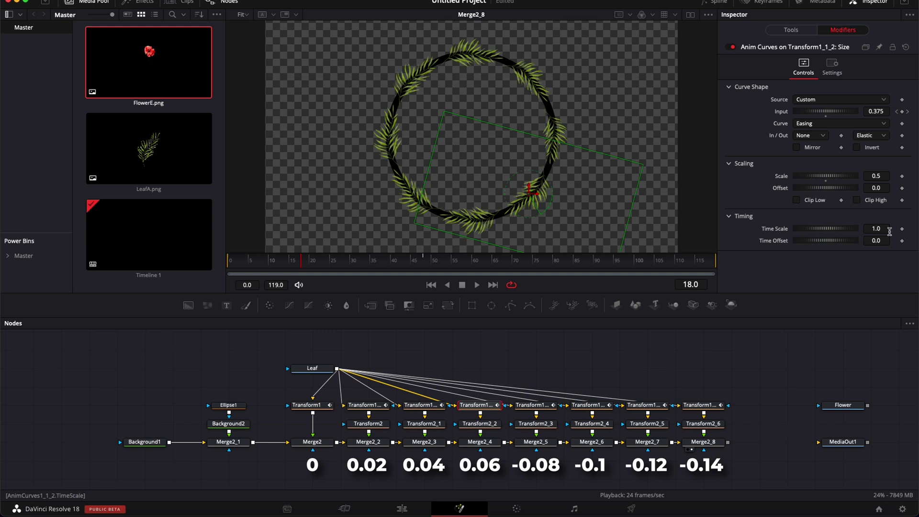
{"action": "left_click", "coordinate": [885, 240]}
{"action": "key", "text": "Return"}
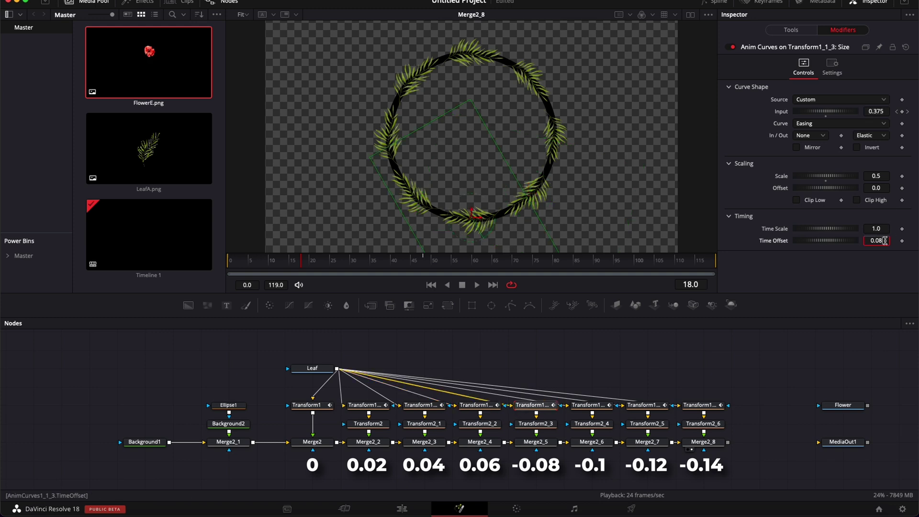
{"action": "key", "text": "Return"}
Set the Anim Curves Time Offset to 0.1 for Transform1_1_4 and 0.12 for Transform1_1_5
{"action": "left_click", "coordinate": [592, 405]}
{"action": "left_click", "coordinate": [884, 240]}
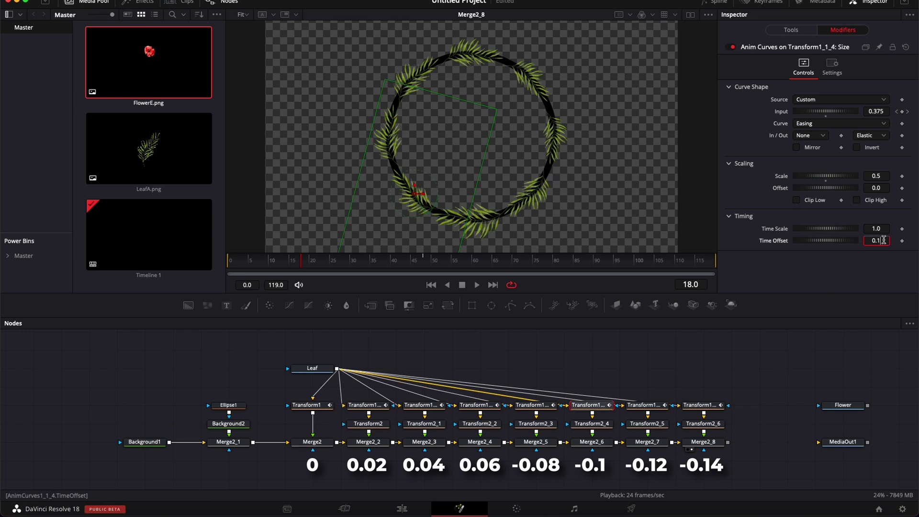
{"action": "type", "text": "0.1"}
{"action": "key", "text": "Return"}
{"action": "left_click", "coordinate": [648, 405]}
{"action": "left_click", "coordinate": [884, 241]}
{"action": "type", "text": "0.12"}
{"action": "key", "text": "Return"}
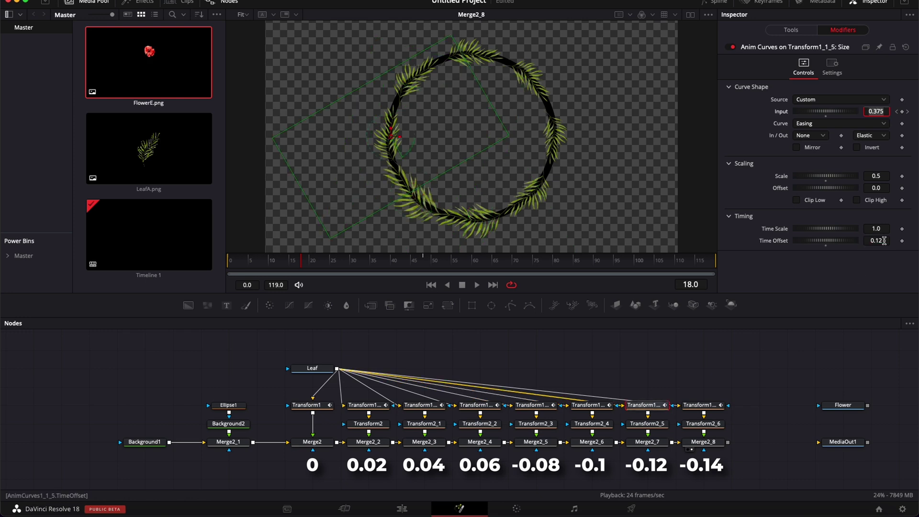
Set the Anim Curves Time Offset of the last leaf's Transform, above Transform2_6, to 0.14
{"action": "left_click", "coordinate": [703, 404]}
{"action": "left_click", "coordinate": [885, 241]}
{"action": "type", "text": "0.14"}
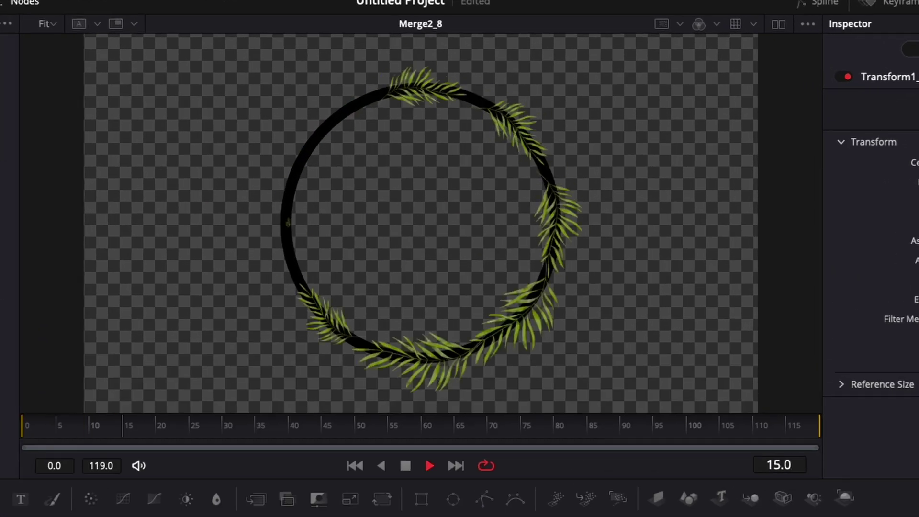
Play the composition from frame 0 to review the staggered leaf animation around the circle
{"action": "left_click", "coordinate": [27, 431]}
{"action": "left_click_drag", "start_coordinate": [28, 431], "coordinate": [25, 430]}
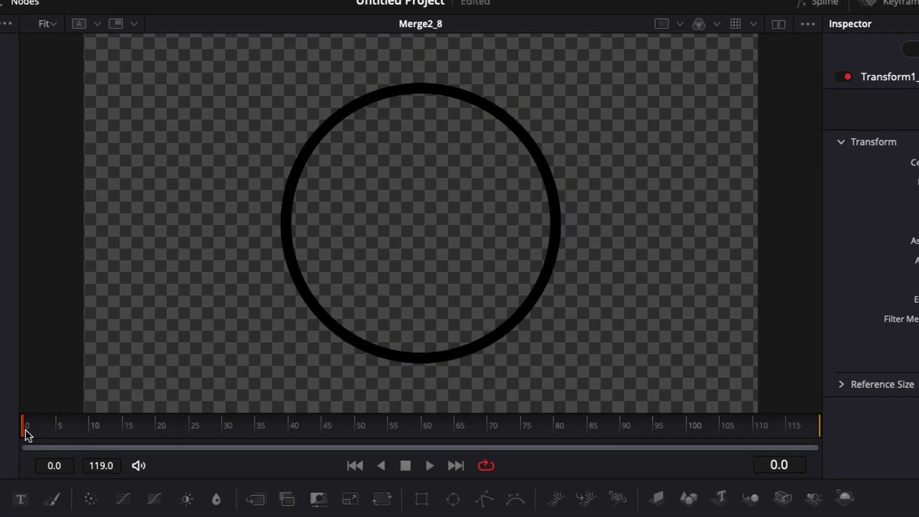
{"action": "key", "text": "space"}
{"action": "key", "text": "space"}
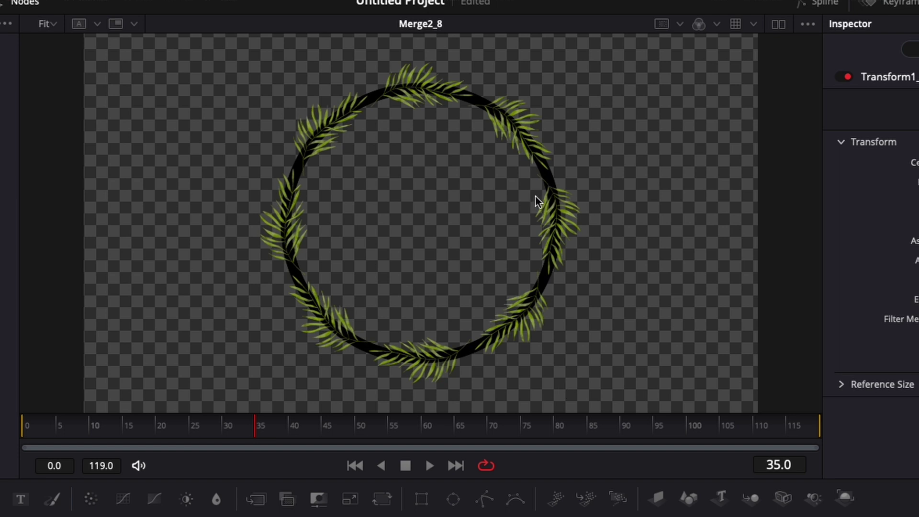
{"action": "key", "text": "space"}
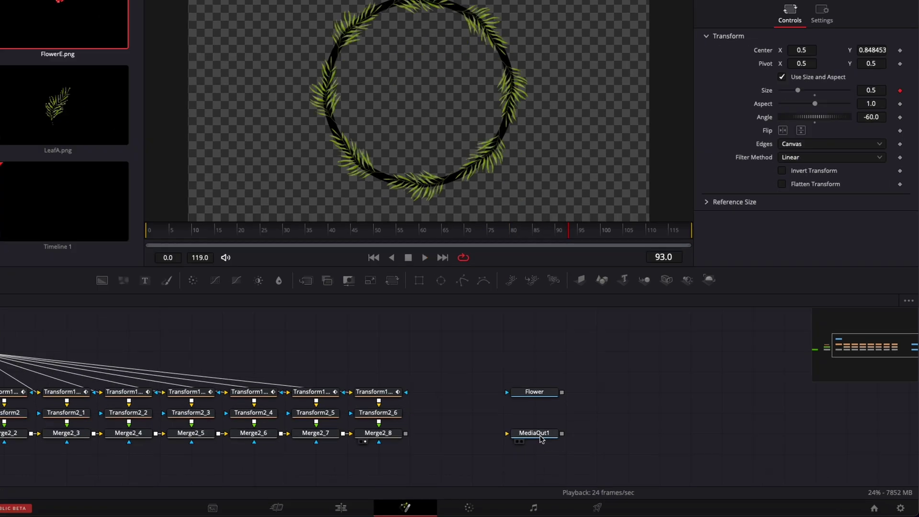
{"action": "key", "text": "space"}
Make room in the node graph by moving MediaOut1 farther along and placing Flower above the space after Merge2_8
{"action": "left_click_drag", "start_coordinate": [586, 440], "coordinate": [892, 440]}
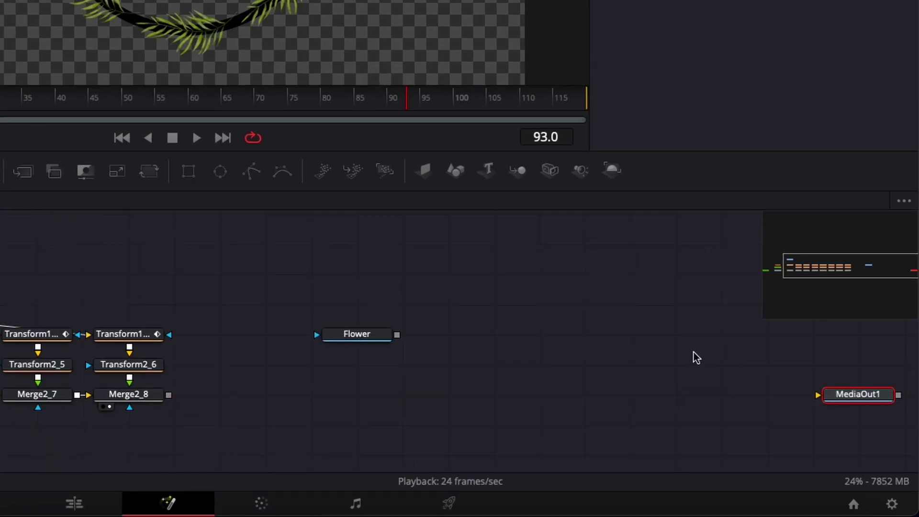
{"action": "scroll", "coordinate": [725, 397], "scroll_direction": "right", "scroll_amount": 3}
{"action": "left_click_drag", "start_coordinate": [762, 403], "coordinate": [872, 401]}
{"action": "left_click_drag", "start_coordinate": [287, 334], "coordinate": [214, 278]}
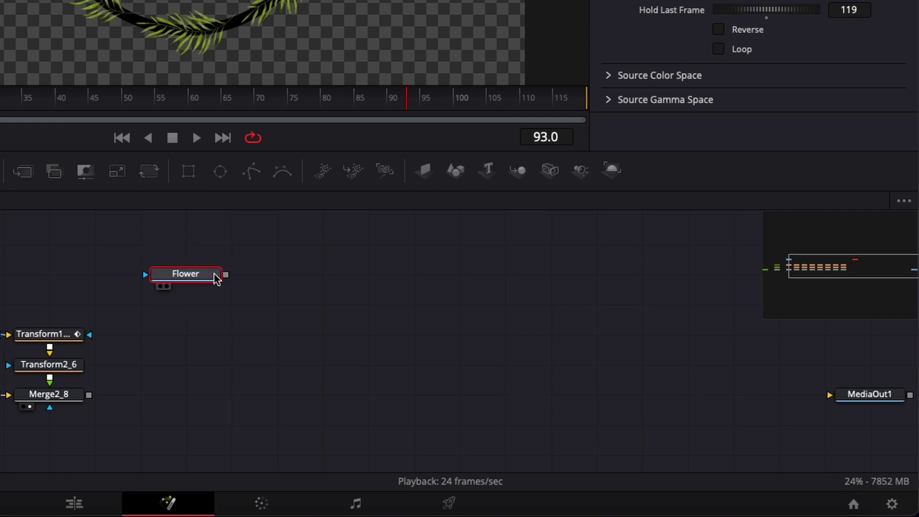
Duplicate the Merge2 through Merge2_8 chain with its Transform2 nodes and place the copy between Merge2_8 and MediaOut1
{"action": "scroll", "coordinate": [214, 277], "scroll_direction": "left", "scroll_amount": 5}
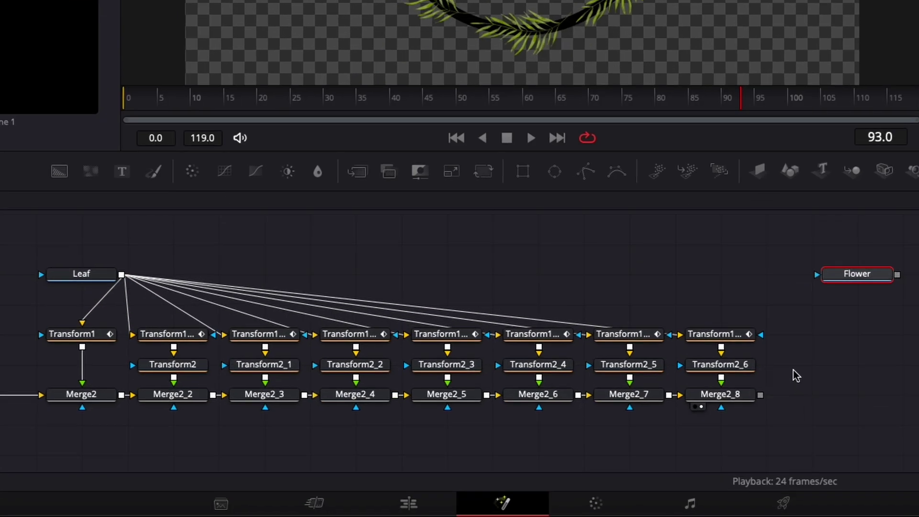
{"action": "left_click_drag", "start_coordinate": [638, 428], "coordinate": [205, 448]}
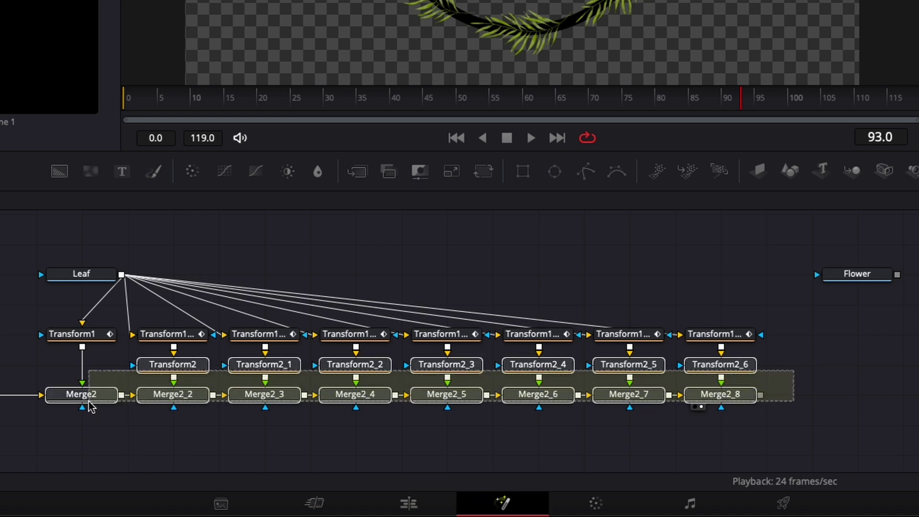
{"action": "left_click_drag", "start_coordinate": [90, 406], "coordinate": [82, 401]}
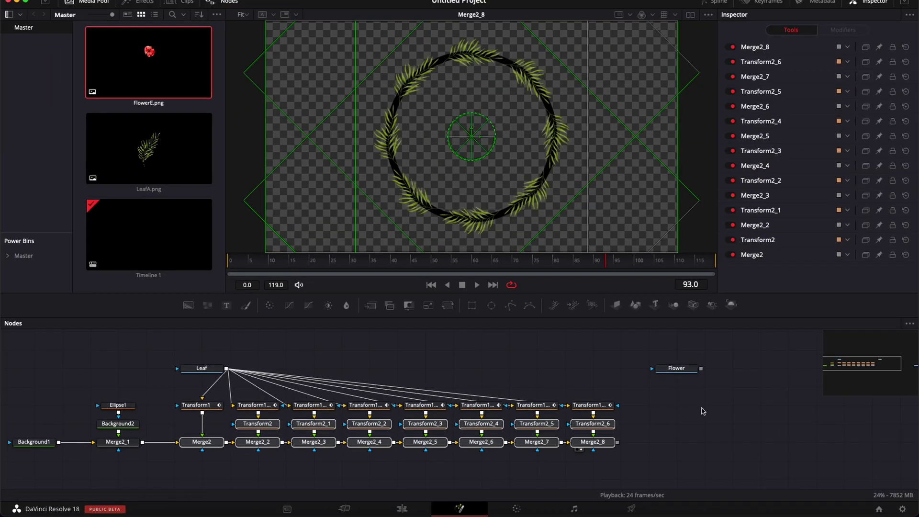
{"action": "scroll", "coordinate": [701, 411], "scroll_direction": "right", "scroll_amount": 5}
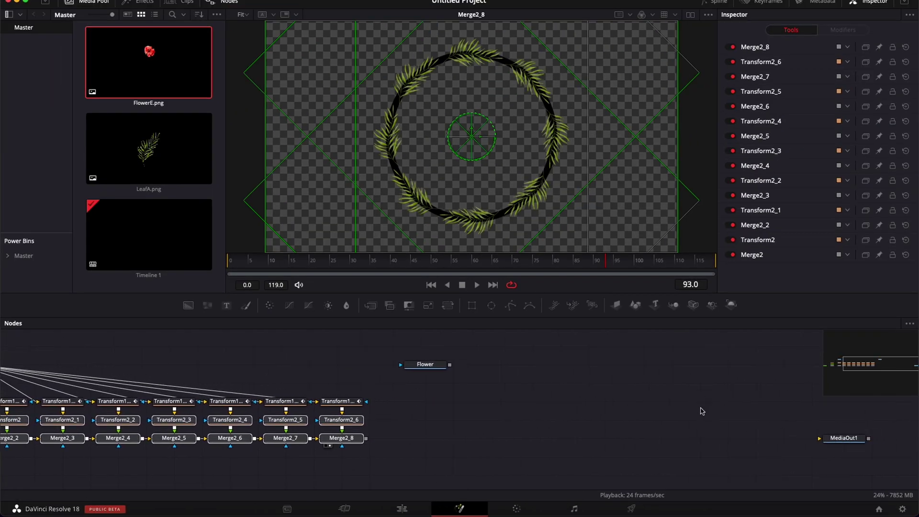
{"action": "key", "text": "ctrl+v"}
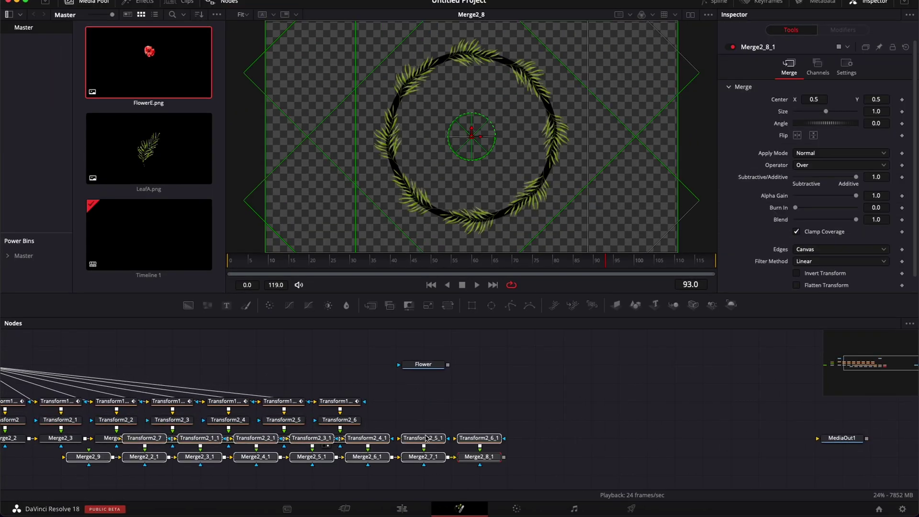
{"action": "left_click_drag", "start_coordinate": [140, 459], "coordinate": [475, 440]}
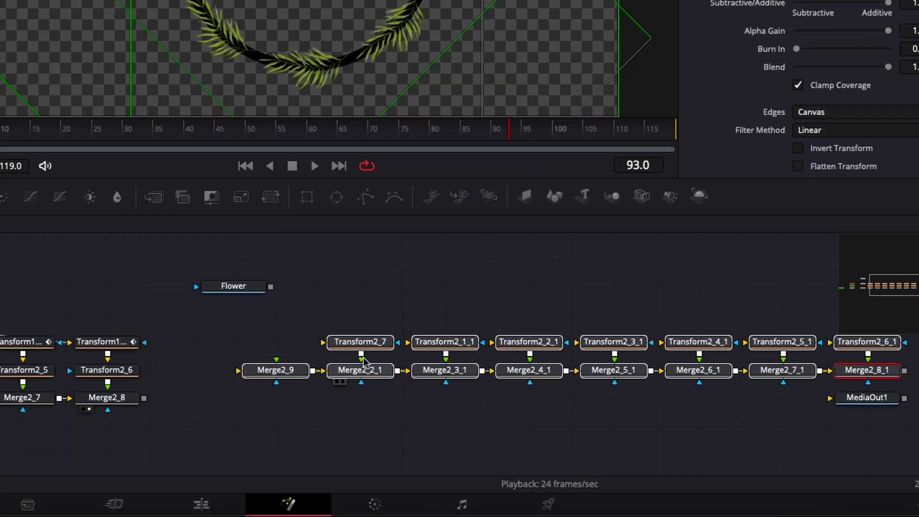
Connect Merge2_8 to Merge2_9, Flower to Merge2_9's foreground, and Merge2_8_1 to MediaOut1, spacing MediaOut1 away from the chain
{"action": "left_click_drag", "start_coordinate": [92, 388], "coordinate": [150, 388]}
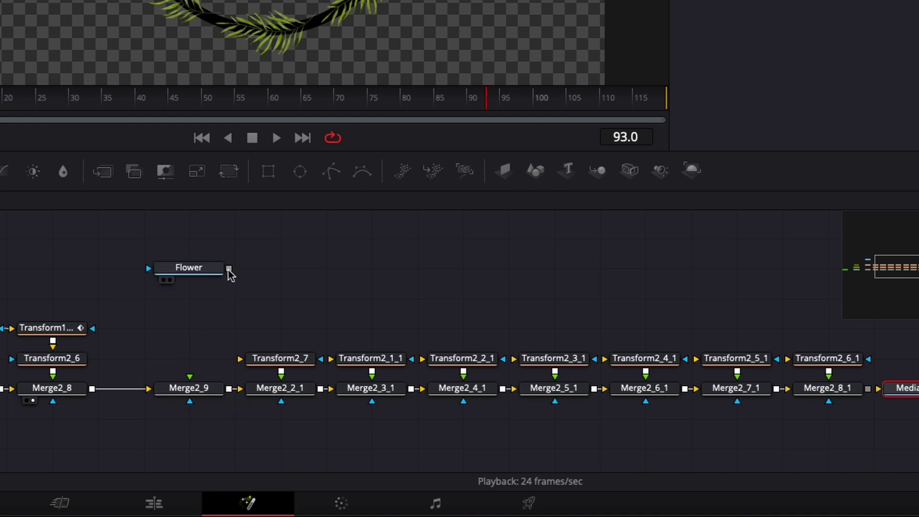
{"action": "left_click_drag", "start_coordinate": [229, 268], "coordinate": [190, 382]}
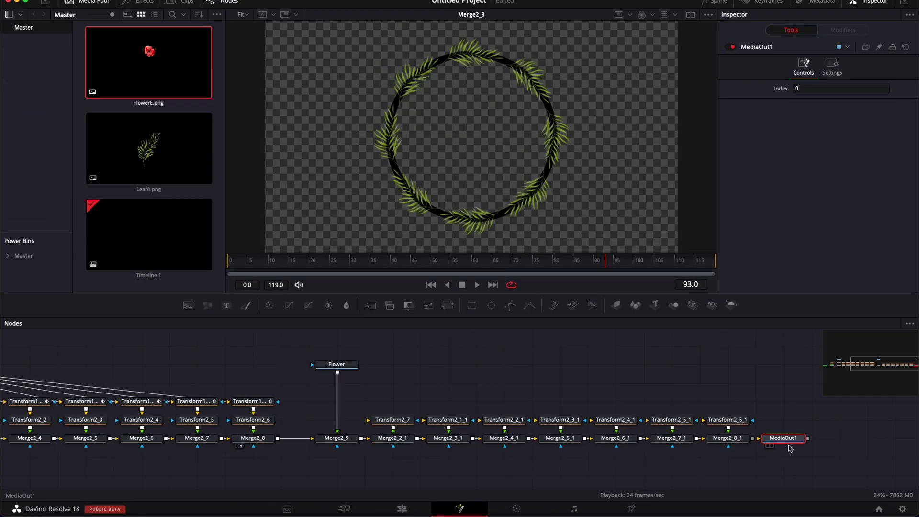
{"action": "left_click_drag", "start_coordinate": [783, 437], "coordinate": [856, 439]}
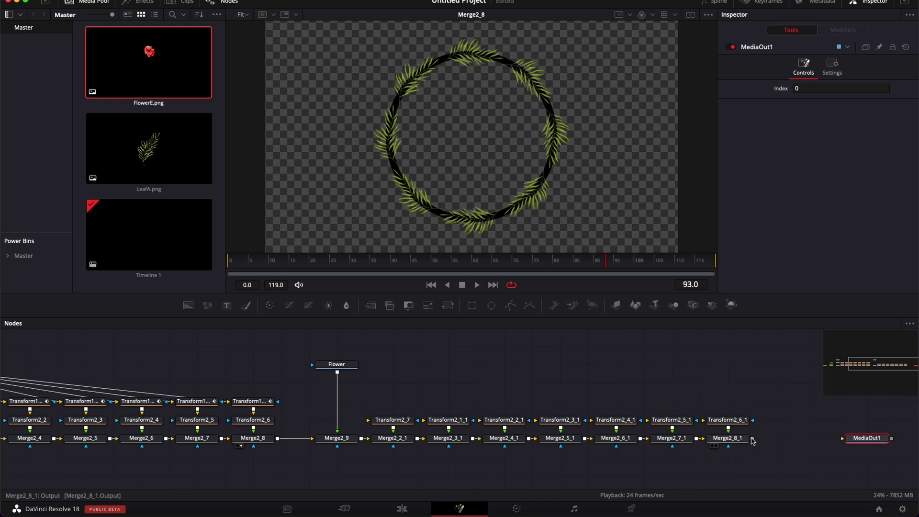
{"action": "left_click_drag", "start_coordinate": [753, 441], "coordinate": [864, 442]}
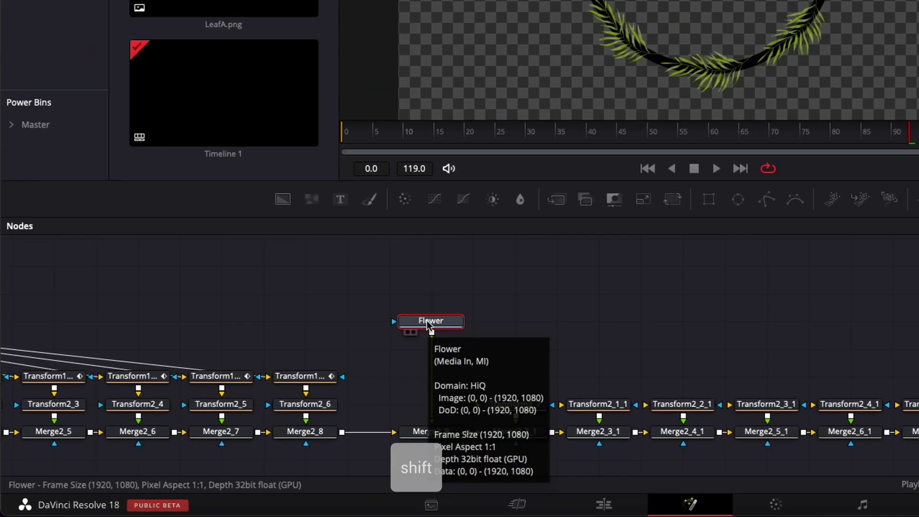
Add a Transform node after Flower and set its Size to 0.8
{"action": "key", "text": "shift+space"}
{"action": "type", "text": "tran"}
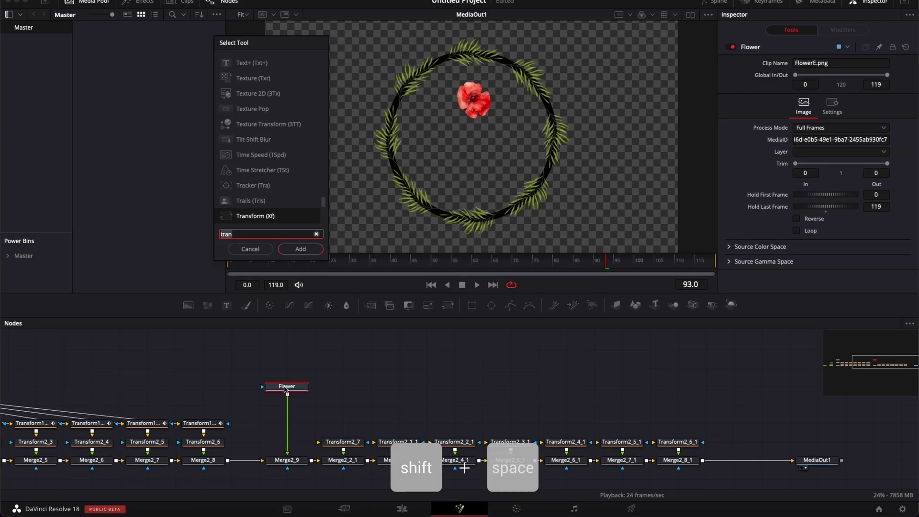
{"action": "key", "text": "Return"}
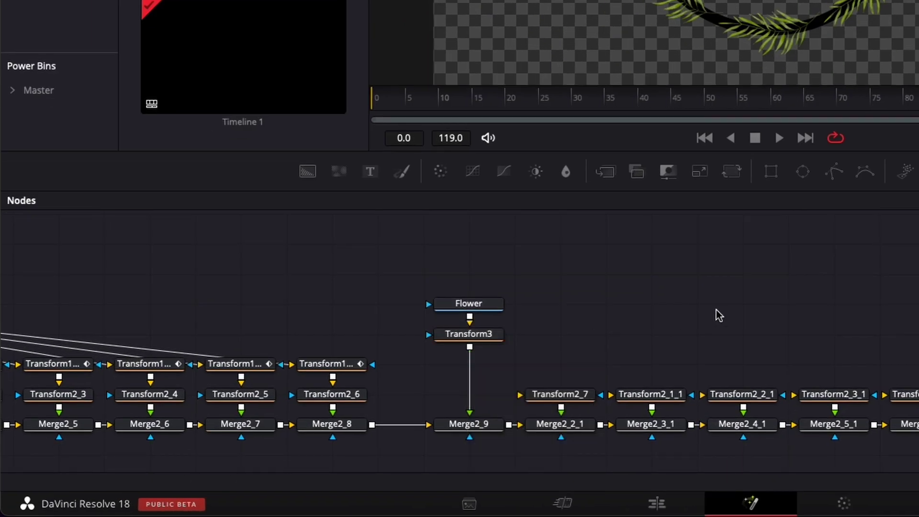
{"action": "left_click", "coordinate": [472, 338]}
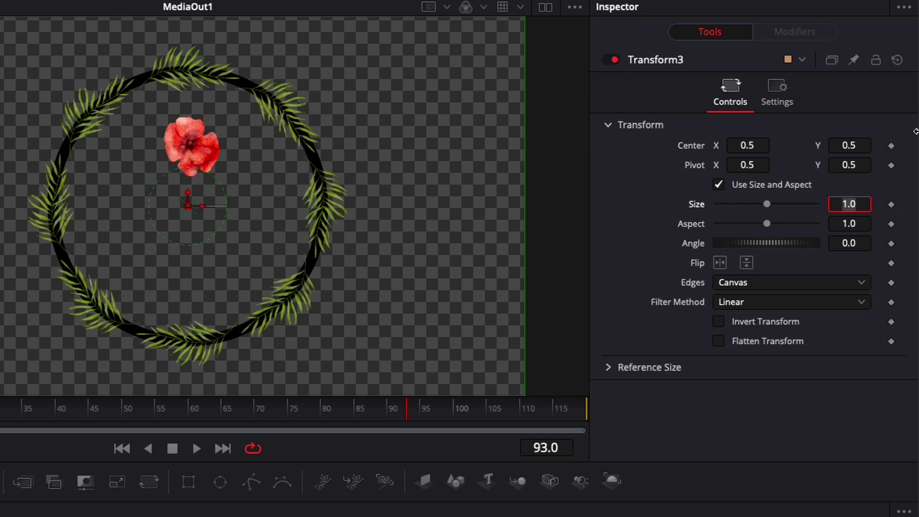
{"action": "type", "text": "0.8"}
{"action": "key", "text": "Tab"}
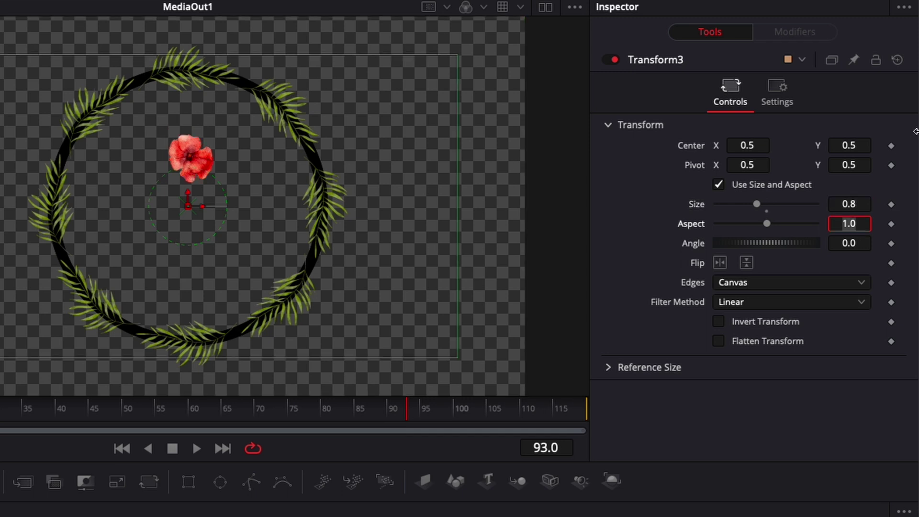
Place the flower on the ring between the top two leaves, at Center about 0.568, 0.673 with Pivot Y 0.663
{"action": "left_click_drag", "start_coordinate": [188, 205], "coordinate": [240, 127]}
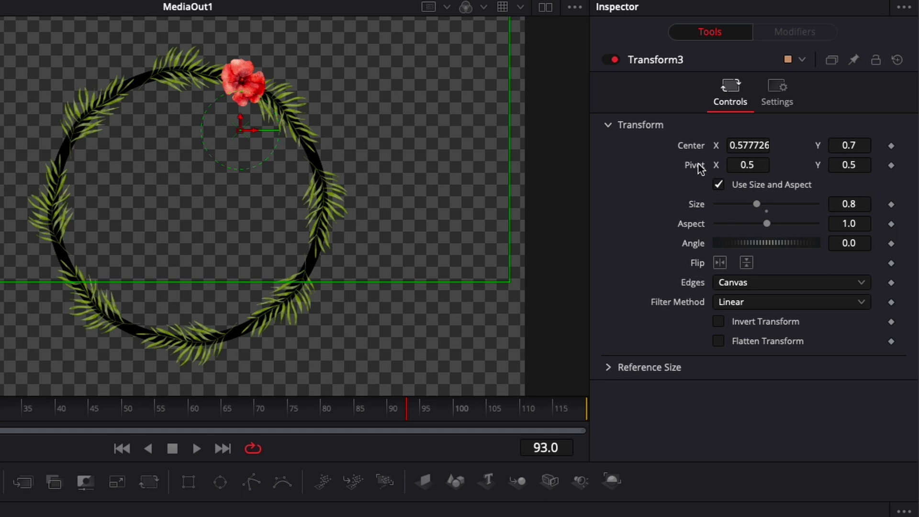
{"action": "mouse_move", "coordinate": [846, 164]}
{"action": "left_mouse_down"}
{"action": "mouse_move", "coordinate": [884, 164]}
{"action": "mouse_move", "coordinate": [841, 165]}
{"action": "left_mouse_up"}
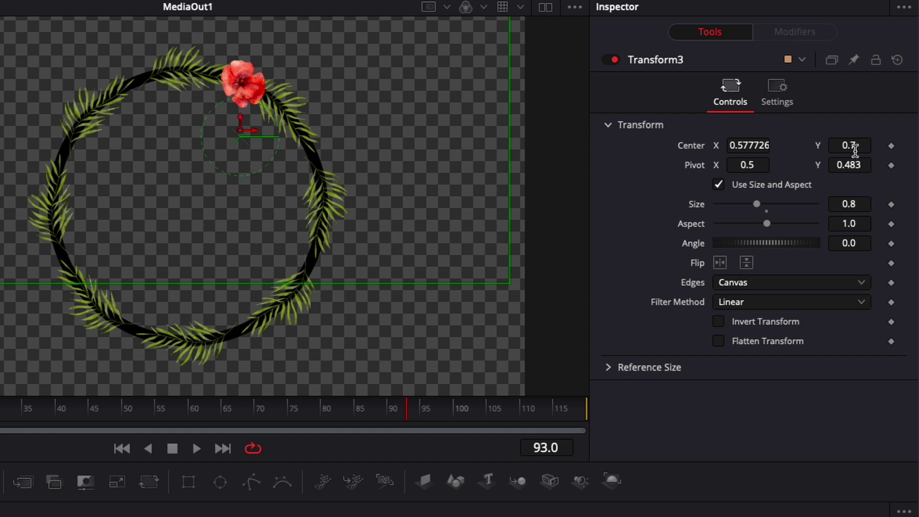
{"action": "left_click_drag", "start_coordinate": [848, 165], "coordinate": [869, 164]}
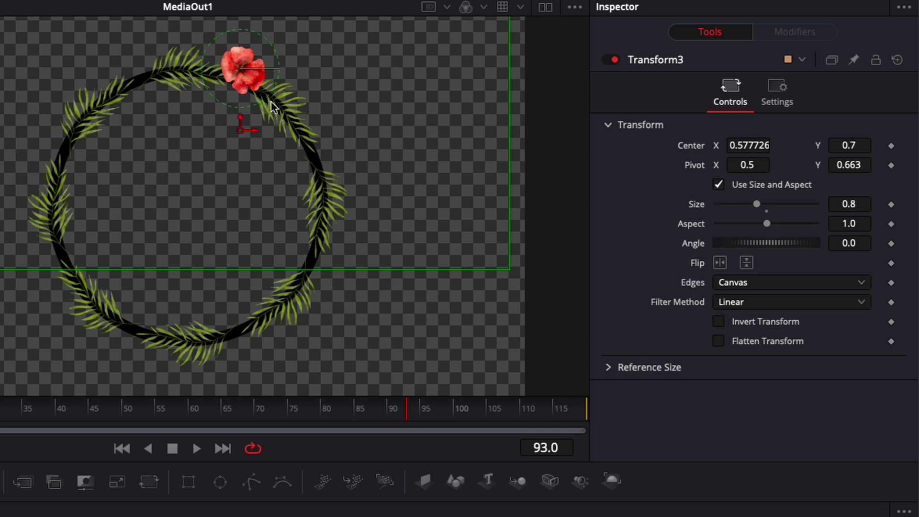
{"action": "left_click_drag", "start_coordinate": [241, 134], "coordinate": [235, 145]}
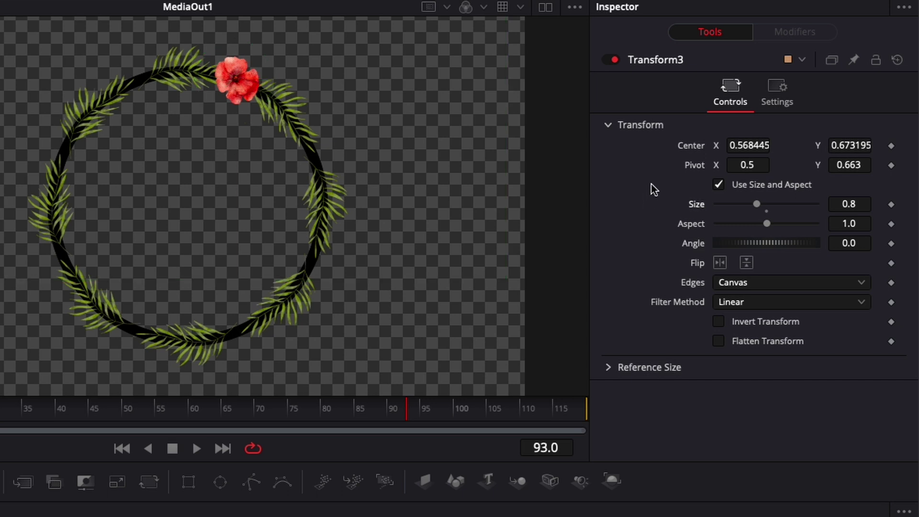
Modify Transform3's Size with Anim Curves and open the modifier's settings
{"action": "right_click", "coordinate": [694, 205]}
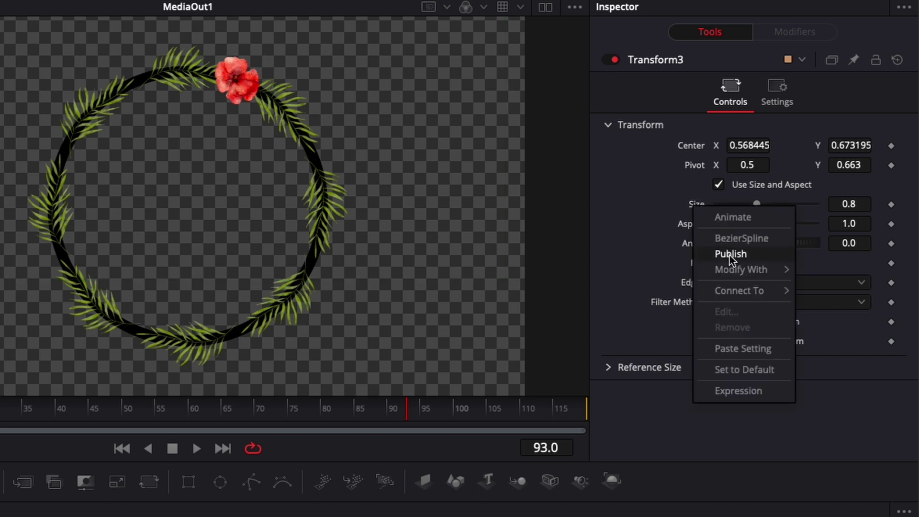
{"action": "mouse_move", "coordinate": [732, 270]}
{"action": "left_click", "coordinate": [619, 266]}
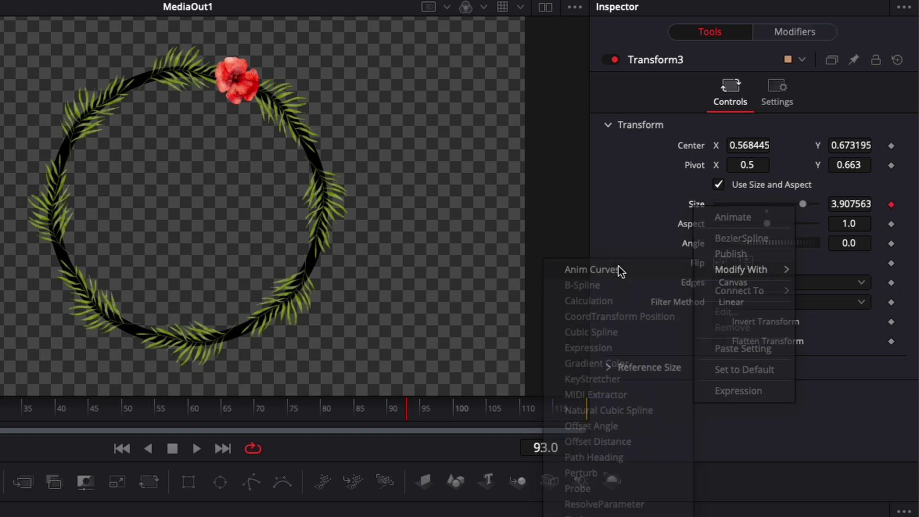
{"action": "left_click", "coordinate": [801, 32]}
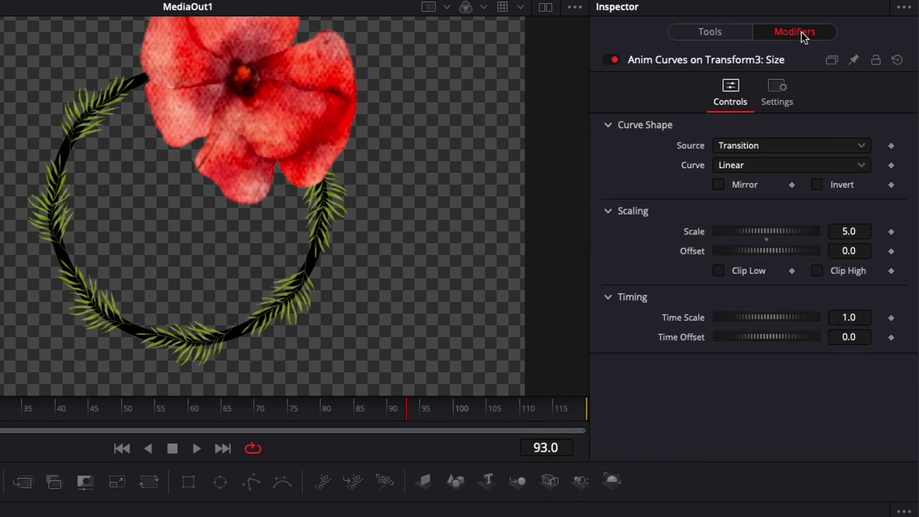
Set the flower's Anim Curves Source to Custom and Curve to Easing, with Elastic for the Out easing
{"action": "left_click", "coordinate": [753, 146]}
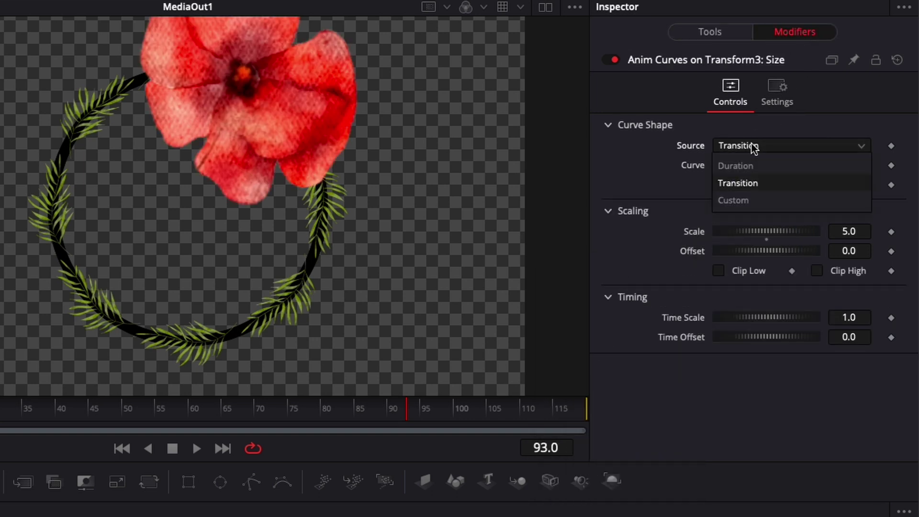
{"action": "left_click", "coordinate": [737, 200]}
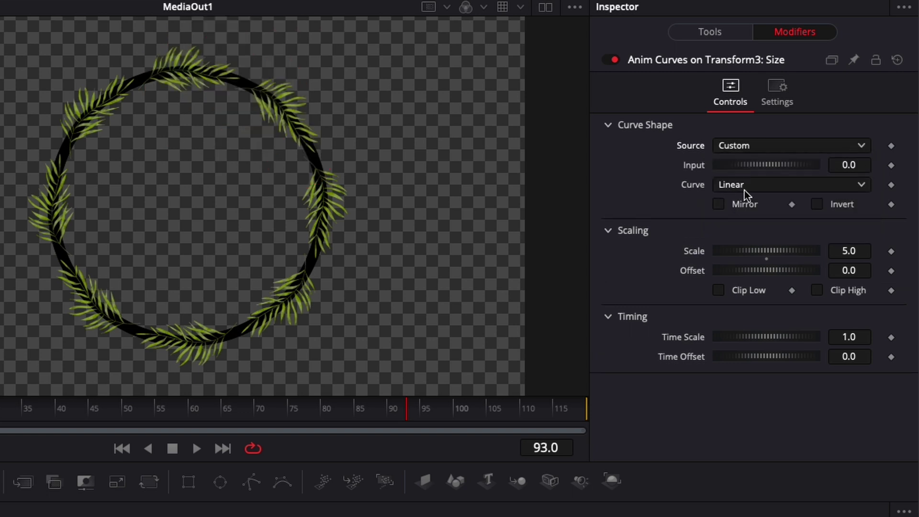
{"action": "left_click", "coordinate": [746, 188]}
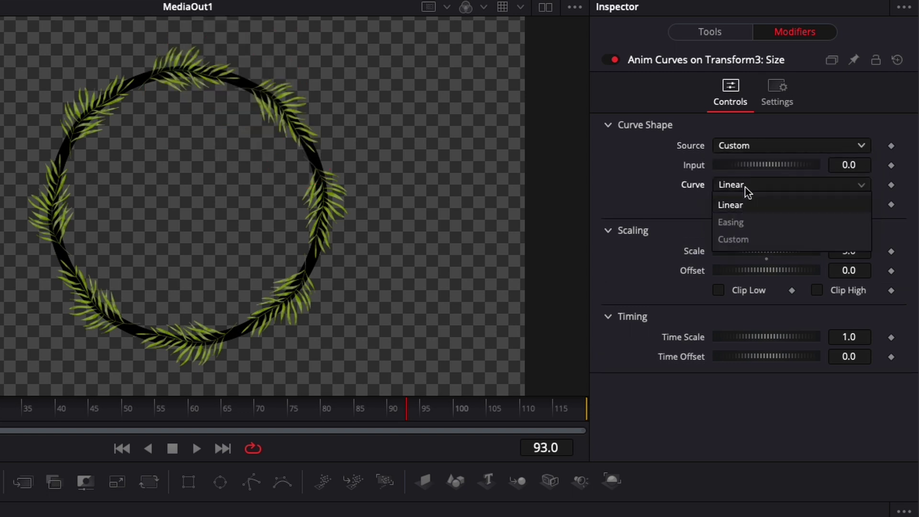
{"action": "left_click", "coordinate": [742, 222]}
{"action": "left_click", "coordinate": [848, 205]}
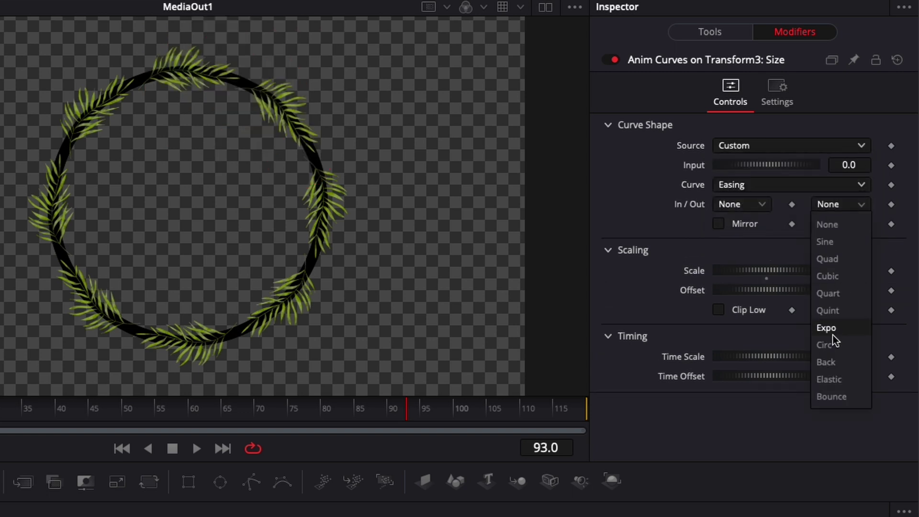
{"action": "left_click", "coordinate": [822, 378]}
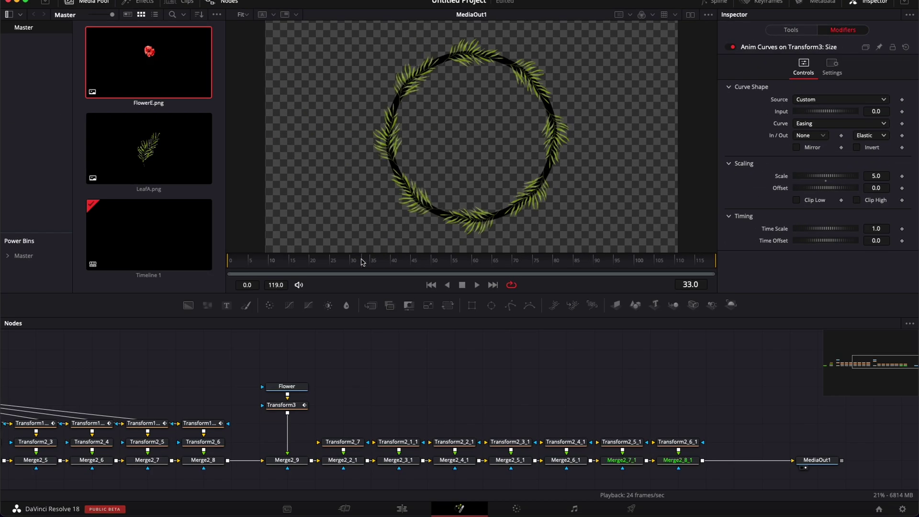
Keyframe the flower's Anim Curves Input at 0.0 on frame 18 and 1.0 on frame 60
{"action": "left_click", "coordinate": [380, 261]}
{"action": "left_click_drag", "start_coordinate": [214, 427], "coordinate": [171, 430]}
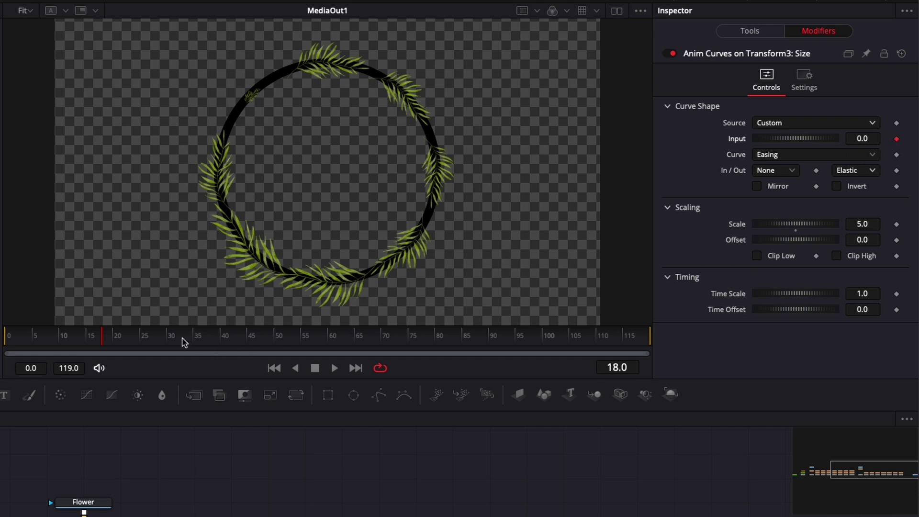
{"action": "left_click_drag", "start_coordinate": [183, 341], "coordinate": [329, 346]}
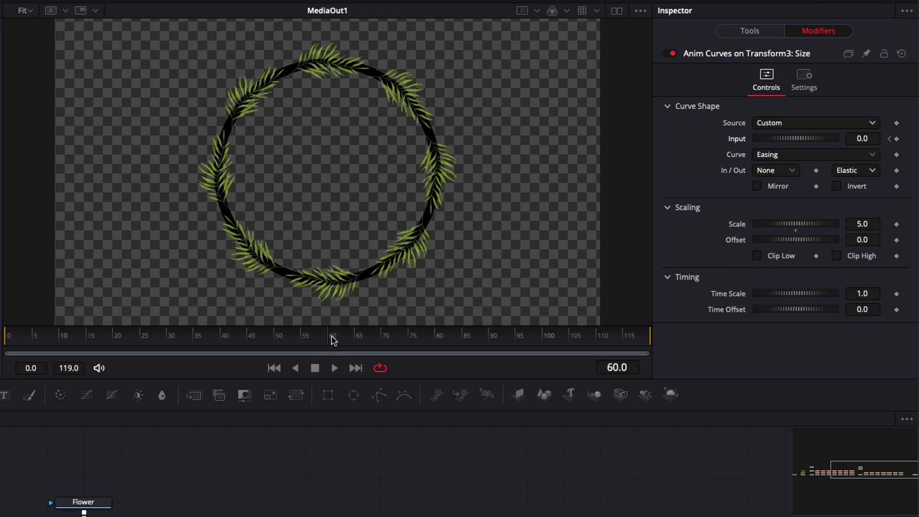
{"action": "left_click", "coordinate": [876, 138]}
{"action": "type", "text": "1"}
{"action": "key", "text": "Tab"}
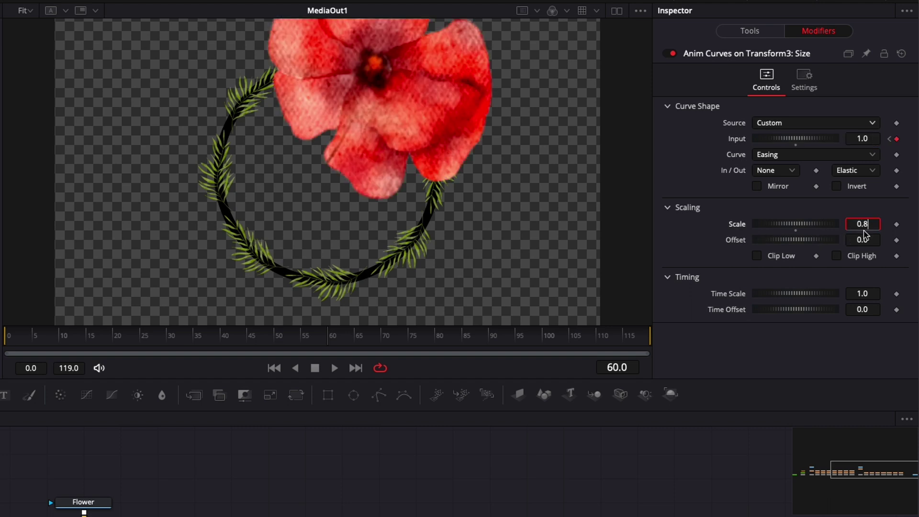
Set the flower's Anim Curves Scale to 0.8 and play back its scale-in animation
{"action": "key", "text": "Tab"}
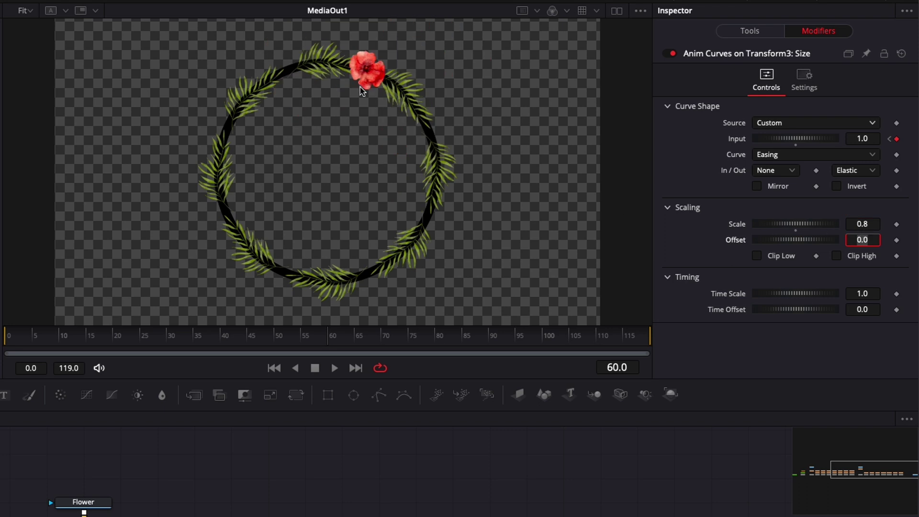
{"action": "left_click", "coordinate": [751, 32]}
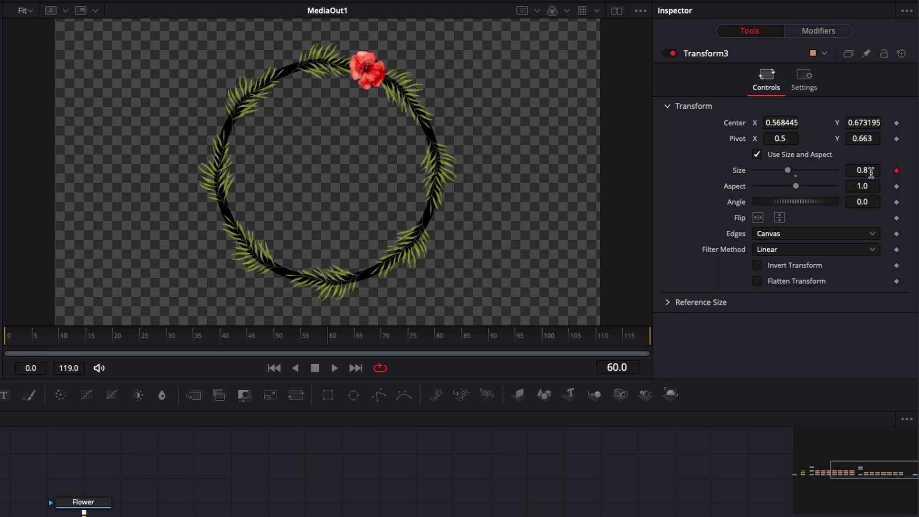
{"action": "left_click", "coordinate": [819, 33]}
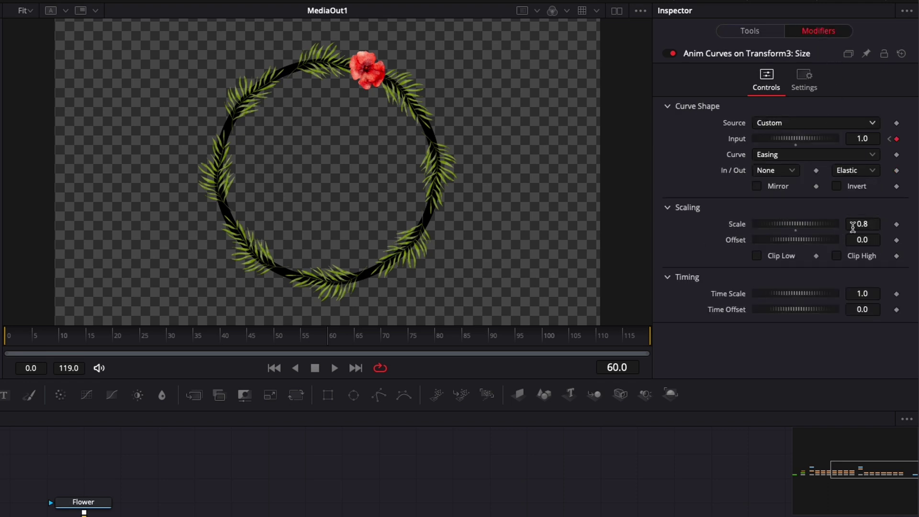
{"action": "key", "text": "space"}
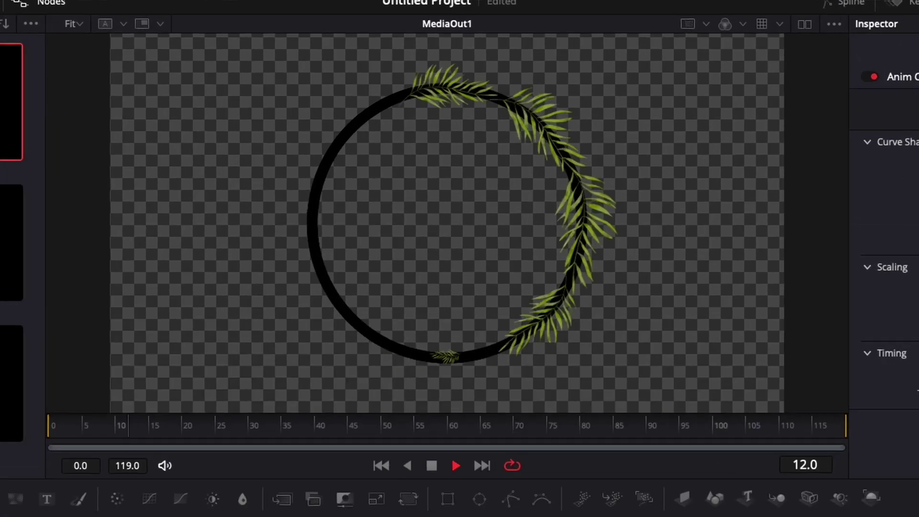
{"action": "key", "text": "space"}
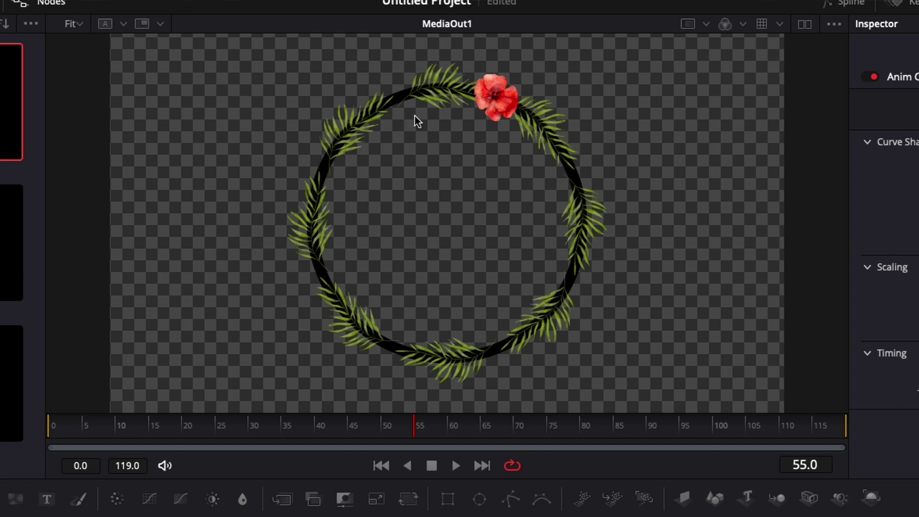
Paste copies of Transform3 above Transform2_7 and the other six unfed transforms, connecting Flower through each copy into the transform below
{"action": "left_click", "coordinate": [300, 423]}
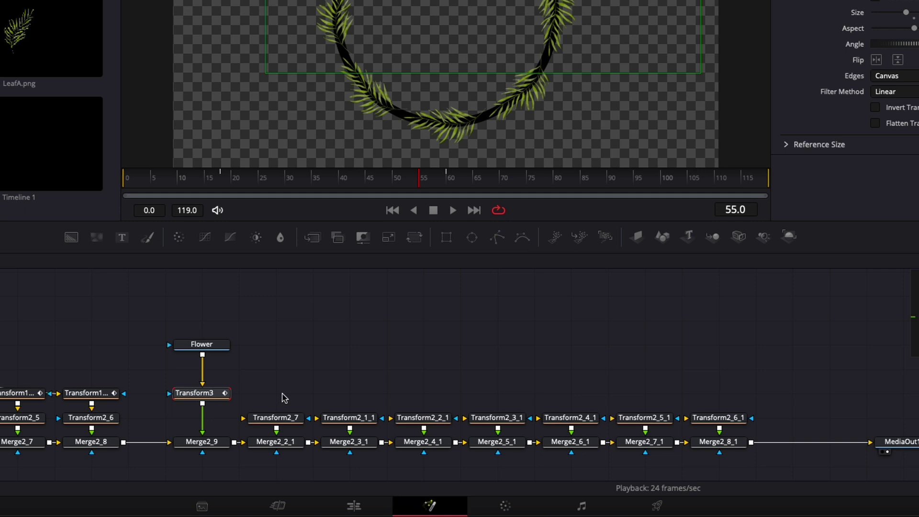
{"action": "left_click", "coordinate": [284, 397]}
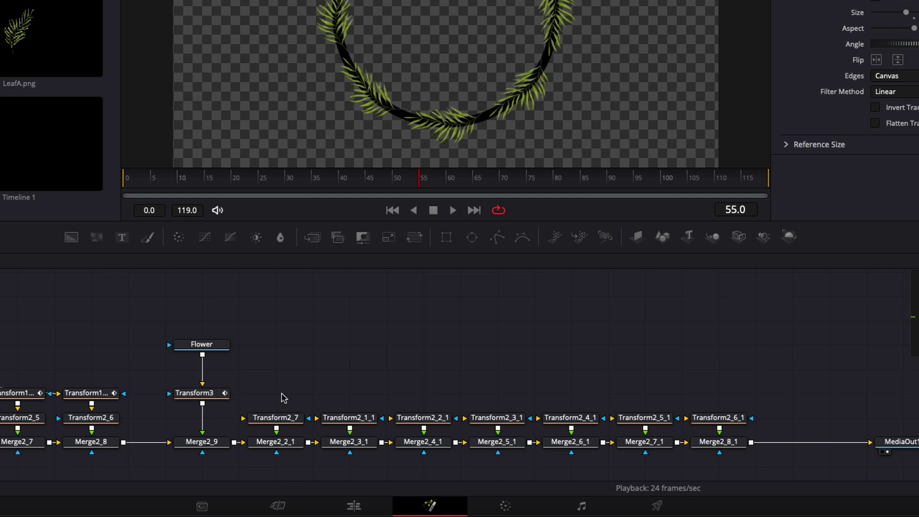
{"action": "key", "text": "ctrl+v"}
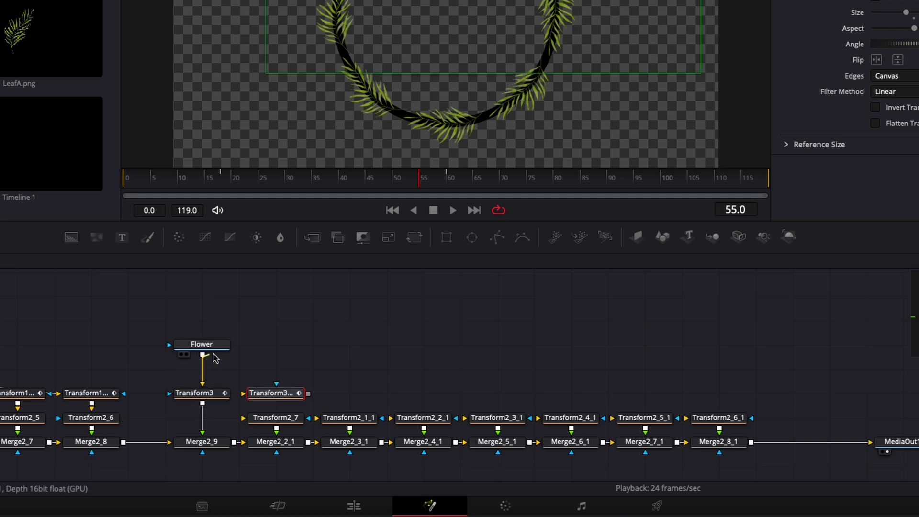
{"action": "left_click_drag", "start_coordinate": [204, 356], "coordinate": [276, 422]}
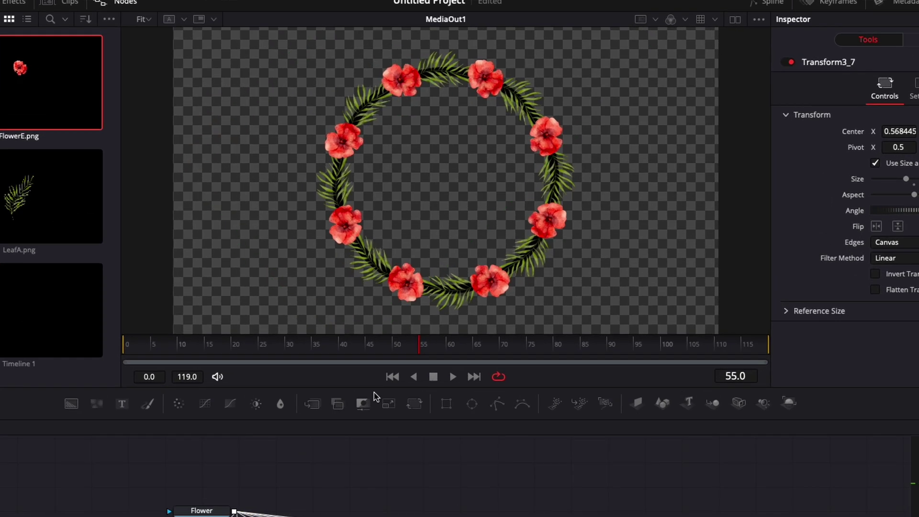
Play back the wreath animation from frame 0 with all eight flowers
{"action": "left_click_drag", "start_coordinate": [232, 294], "coordinate": [187, 295]}
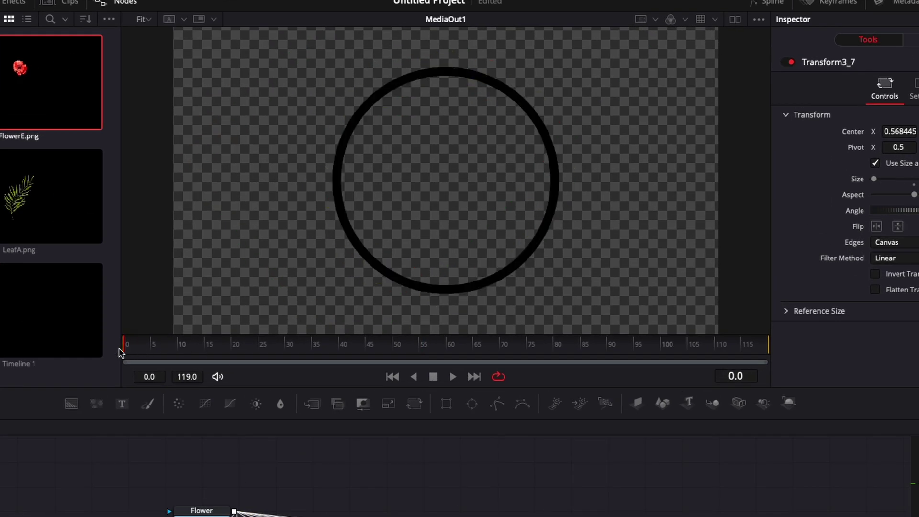
{"action": "key", "text": "space"}
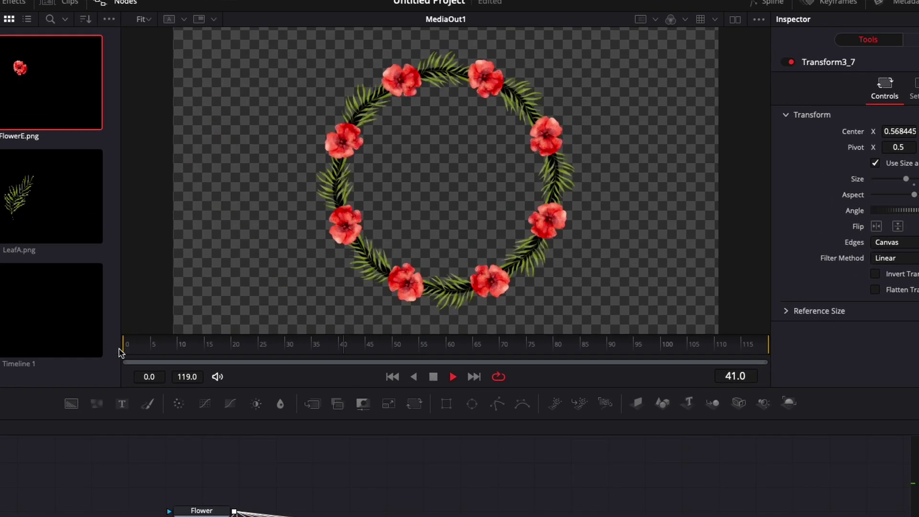
{"action": "key", "text": "space"}
At frame 23, set the Time Offset of Transform3_1's Anim Curves modifier to 0.02
{"action": "left_click_drag", "start_coordinate": [177, 341], "coordinate": [249, 346]}
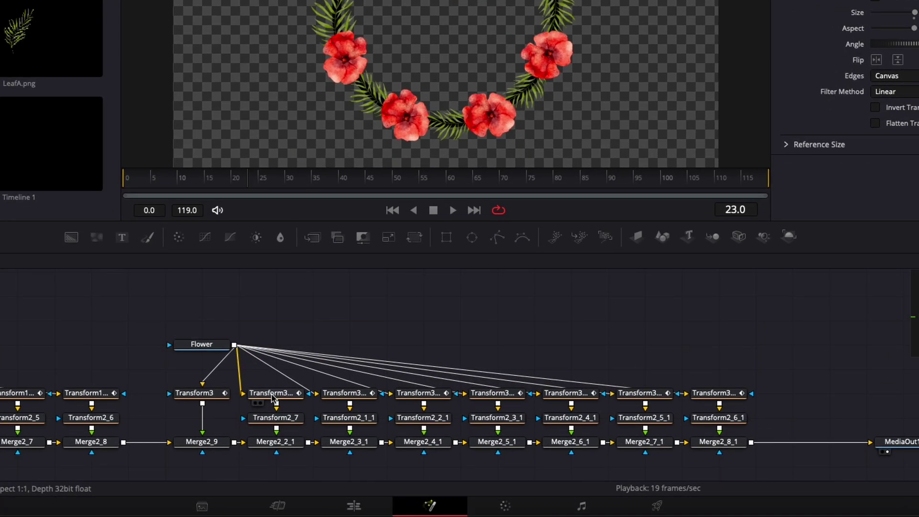
{"action": "left_click", "coordinate": [341, 426]}
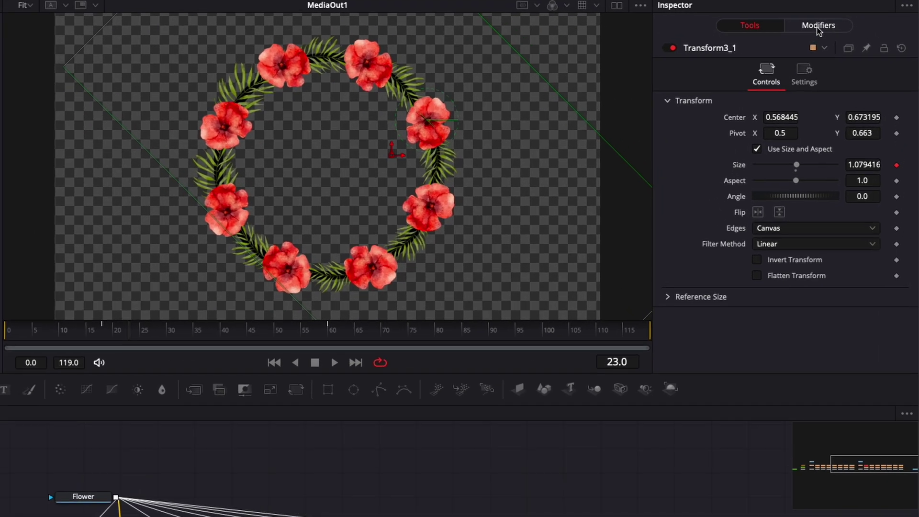
{"action": "left_click", "coordinate": [818, 27]}
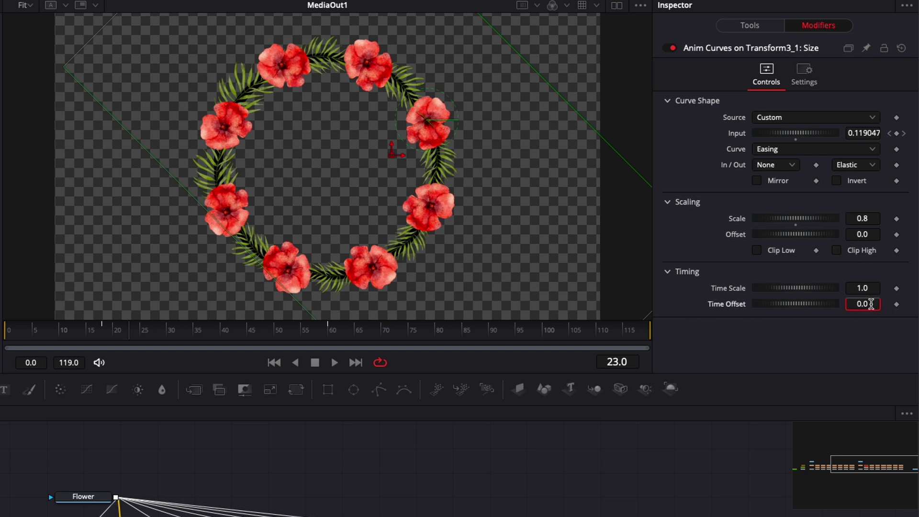
{"action": "key", "text": "Tab"}
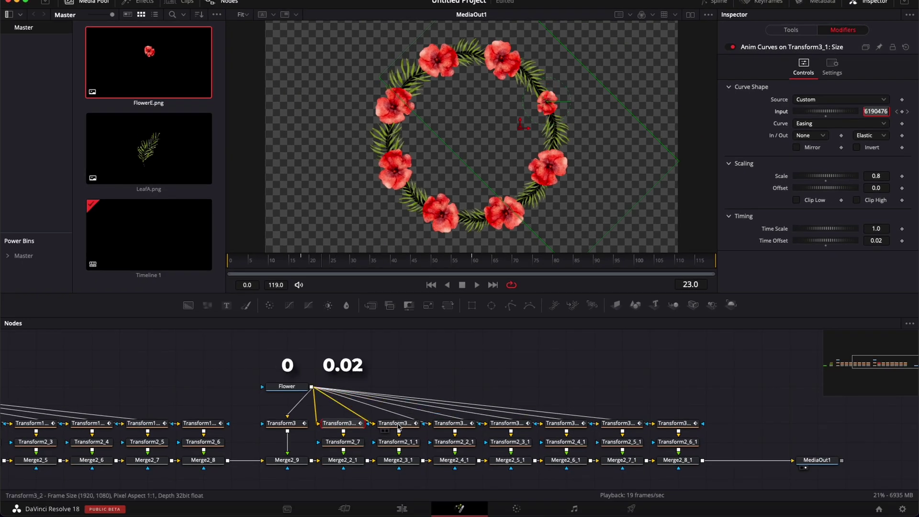
Set the Anim Curves Time Offset to 0.04 on Transform3_2 and 0.06 on Transform3_3
{"action": "left_click", "coordinate": [398, 424]}
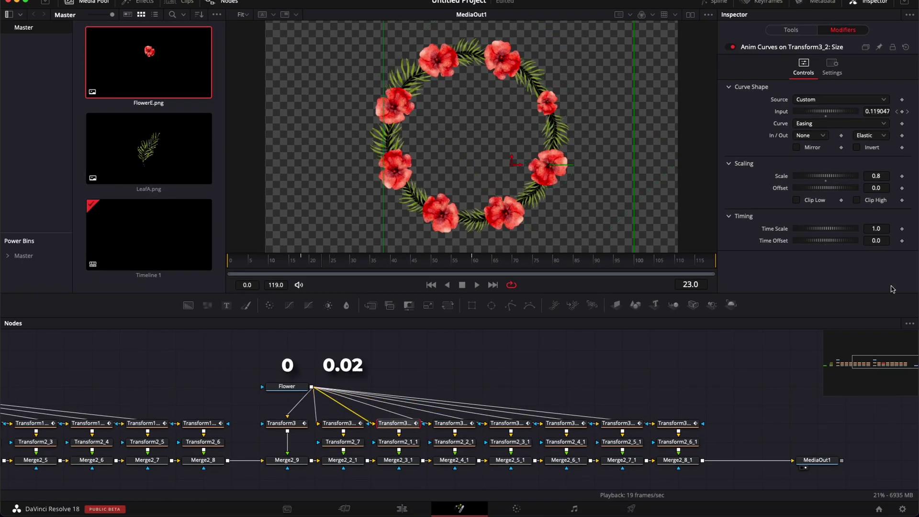
{"action": "left_click", "coordinate": [884, 241]}
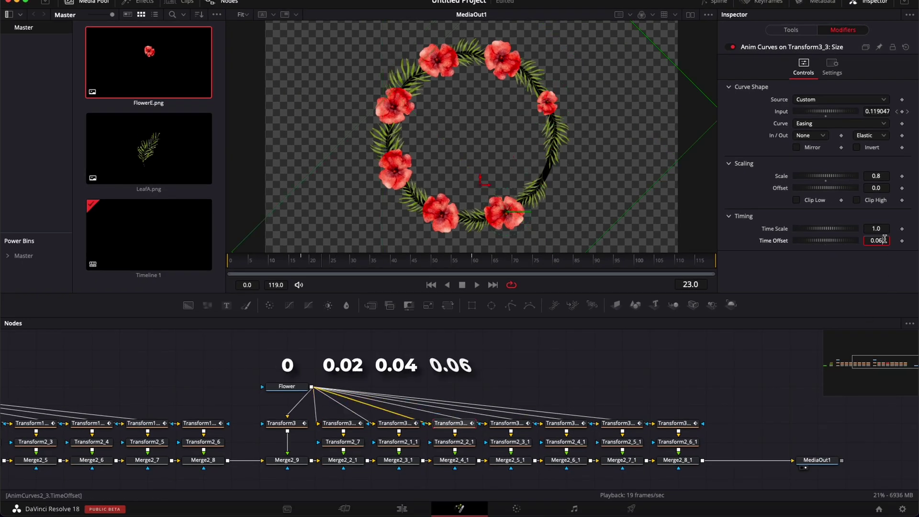
{"action": "key", "text": "Tab"}
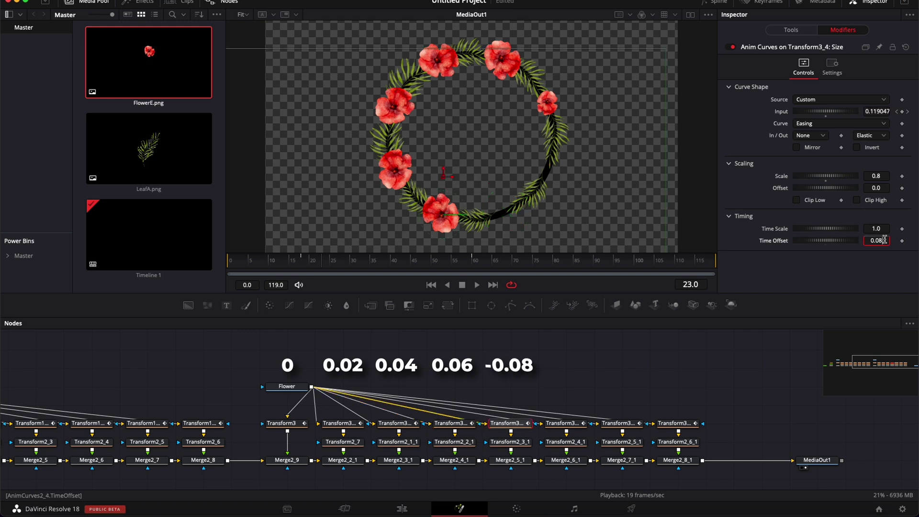
Set the Anim Curves Time Offsets of Transform3_4 through Transform3_7 to 0.08, 0.1, 0.12 and 0.14 in order
{"action": "type", "text": "0."}
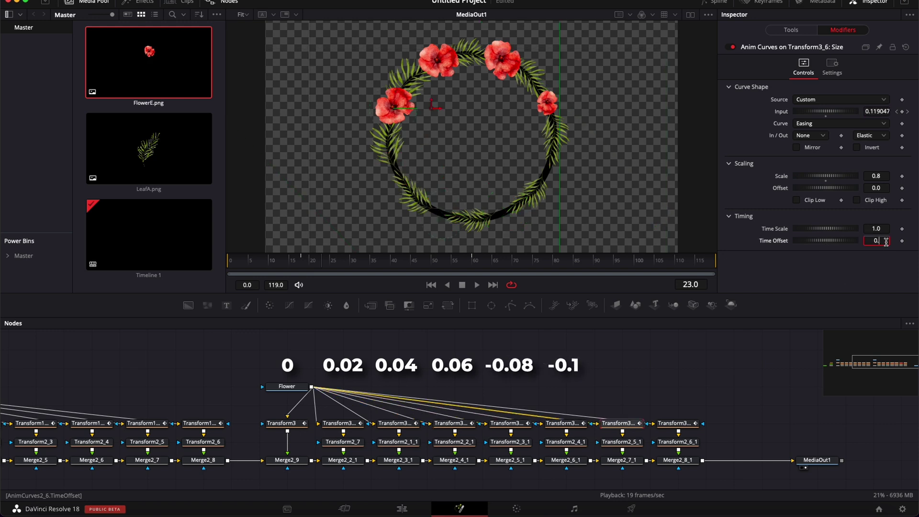
{"action": "type", "text": "12"}
{"action": "key", "text": "Tab"}
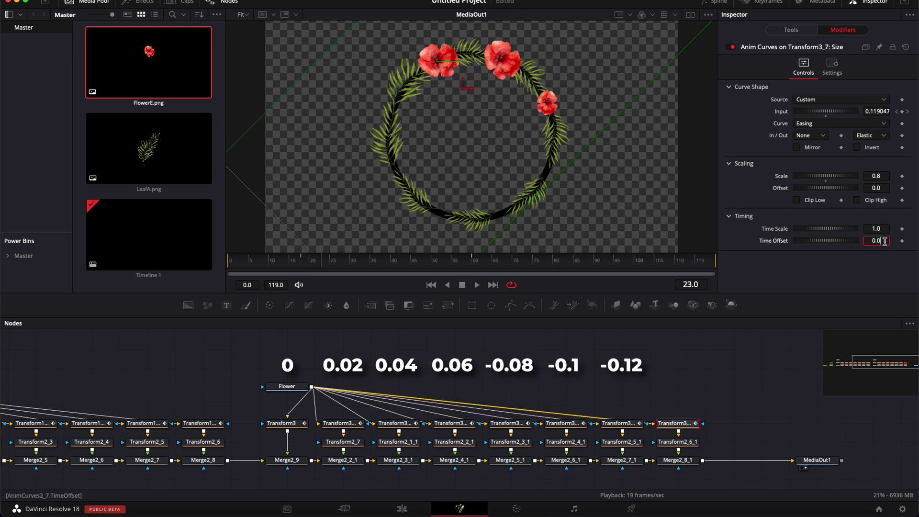
{"action": "type", "text": "0.1"}
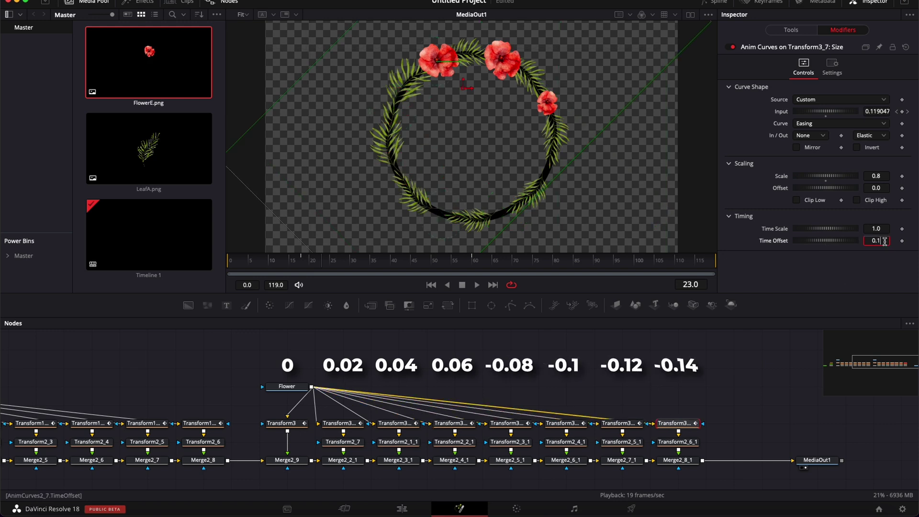
{"action": "type", "text": "4"}
{"action": "key", "text": "Tab"}
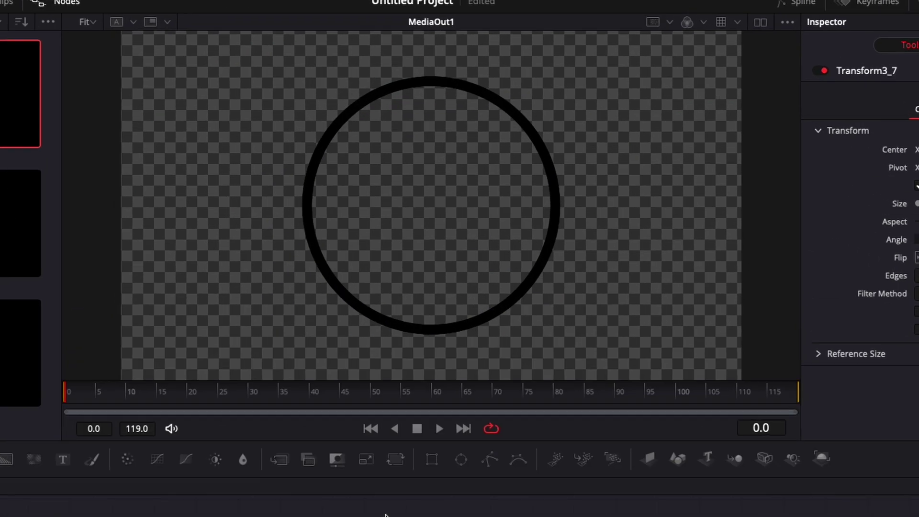
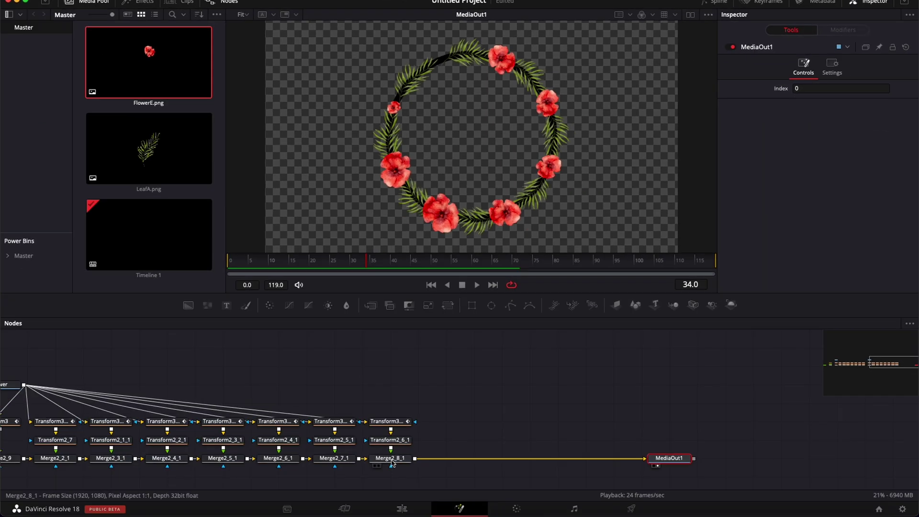
Add a Transform node after Merge2_8_1 and position it midway before MediaOut1
{"action": "left_click", "coordinate": [389, 429]}
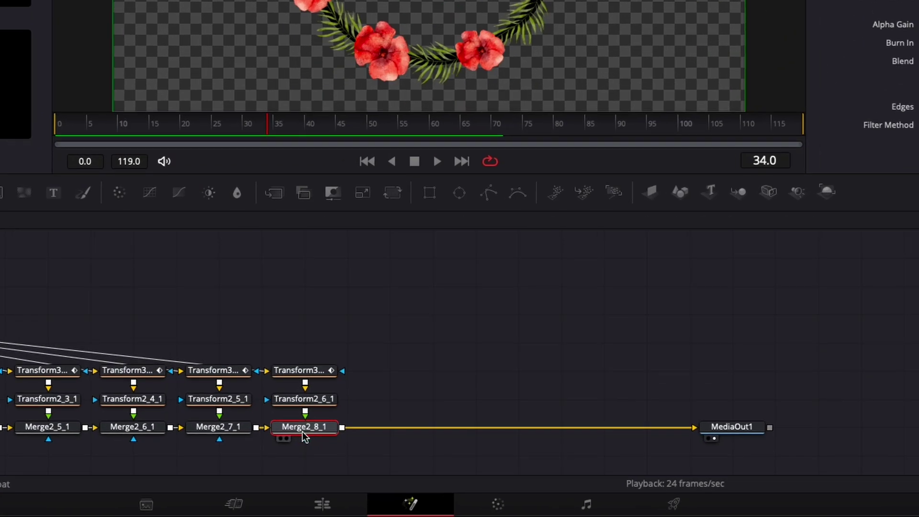
{"action": "mouse_move", "coordinate": [303, 436]}
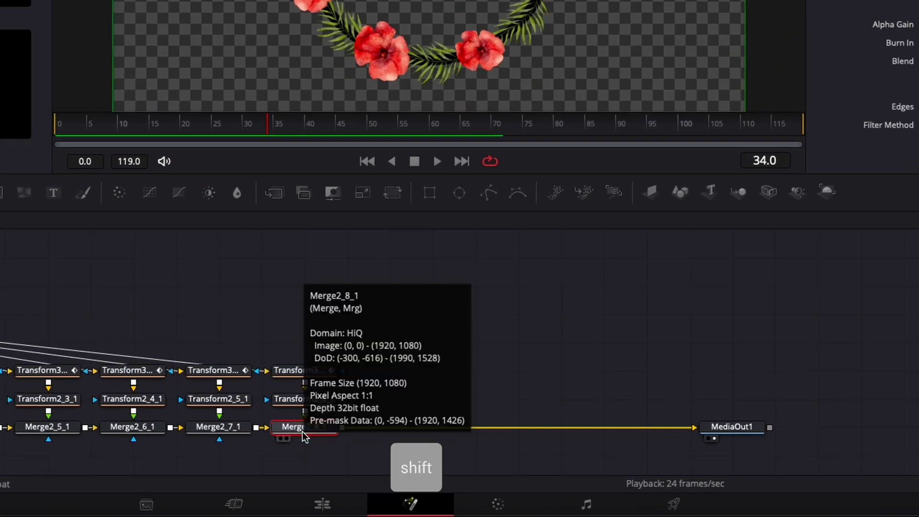
{"action": "key", "text": "shift+space"}
{"action": "type", "text": "tran"}
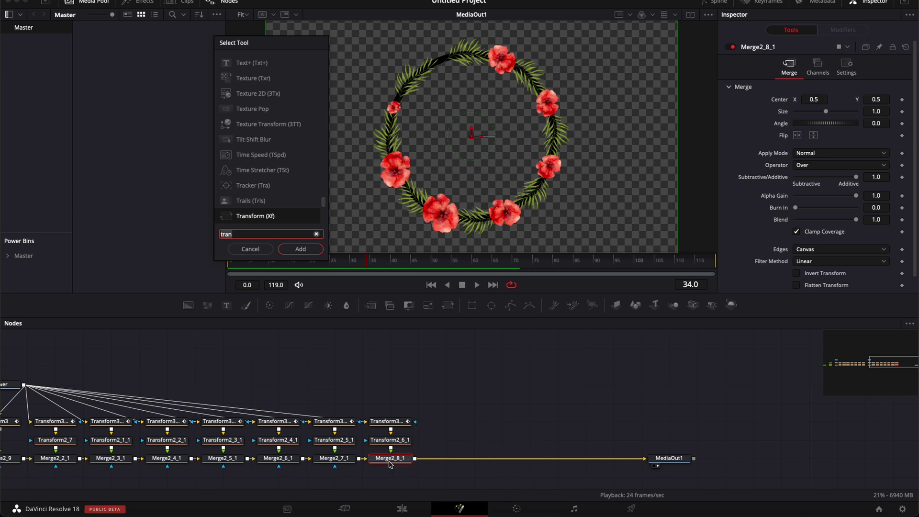
{"action": "key", "text": "Return"}
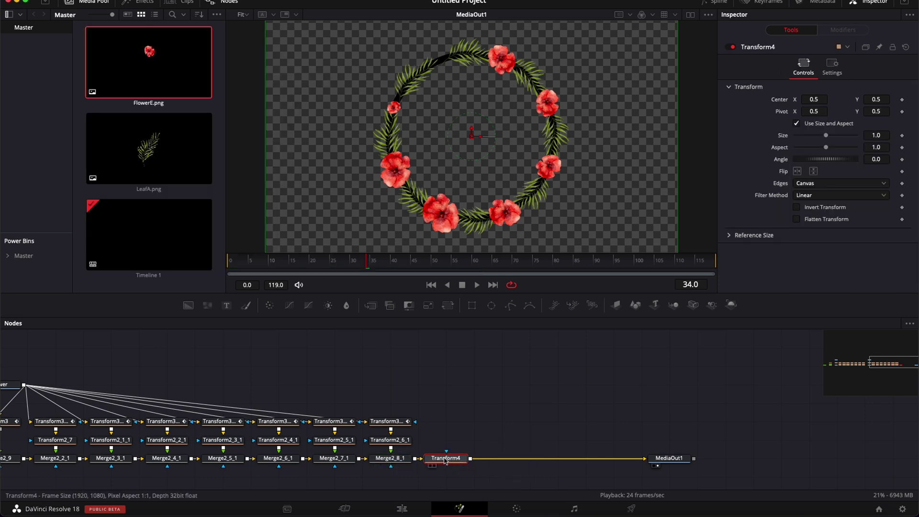
{"action": "left_click_drag", "start_coordinate": [444, 461], "coordinate": [496, 461]}
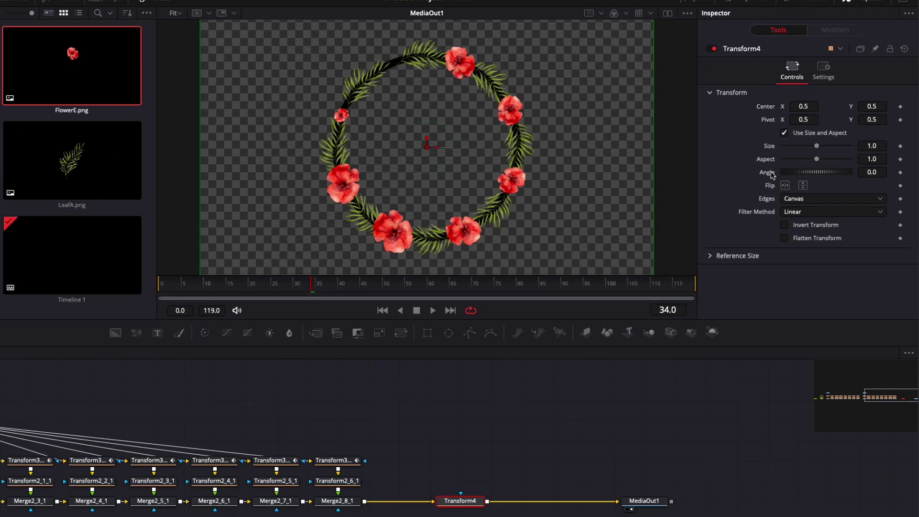
Modify Transform4's Angle with Anim Curves and open the modifier's settings
{"action": "right_click", "coordinate": [731, 160]}
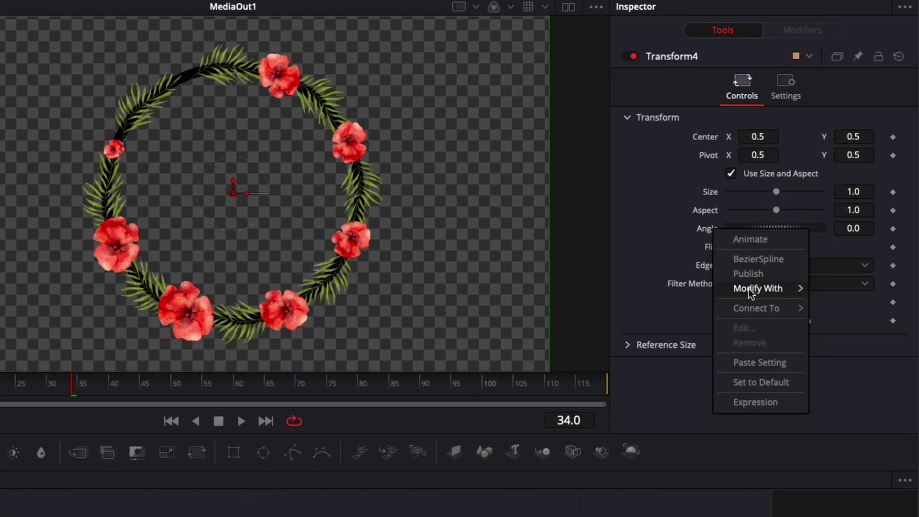
{"action": "mouse_move", "coordinate": [751, 289]}
{"action": "left_click", "coordinate": [615, 292]}
{"action": "left_click", "coordinate": [809, 31]}
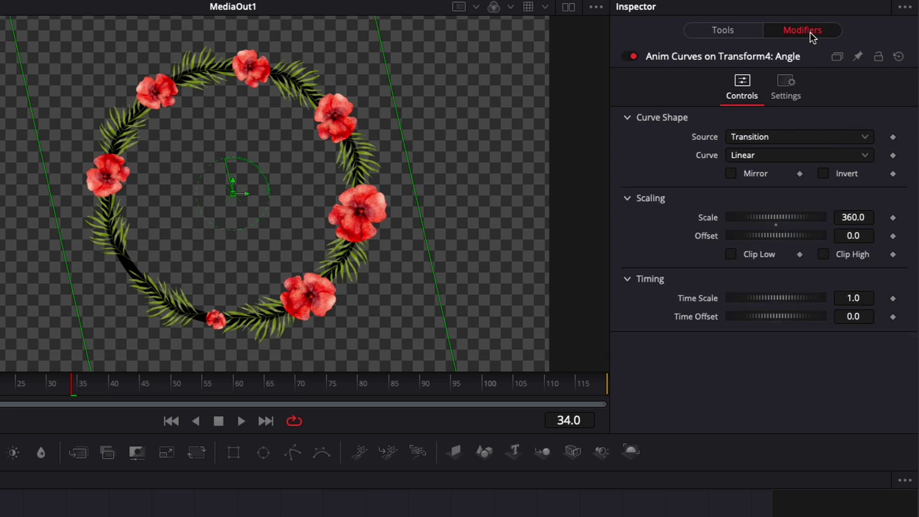
Set the Angle modifier's Source to Custom and Curve to Easing, with Cubic for the Out easing
{"action": "left_click", "coordinate": [780, 136]}
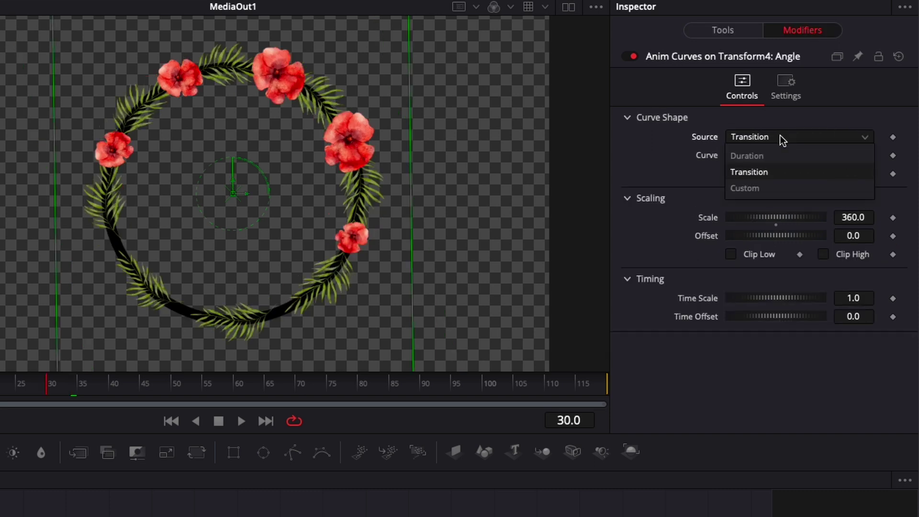
{"action": "left_click", "coordinate": [745, 188]}
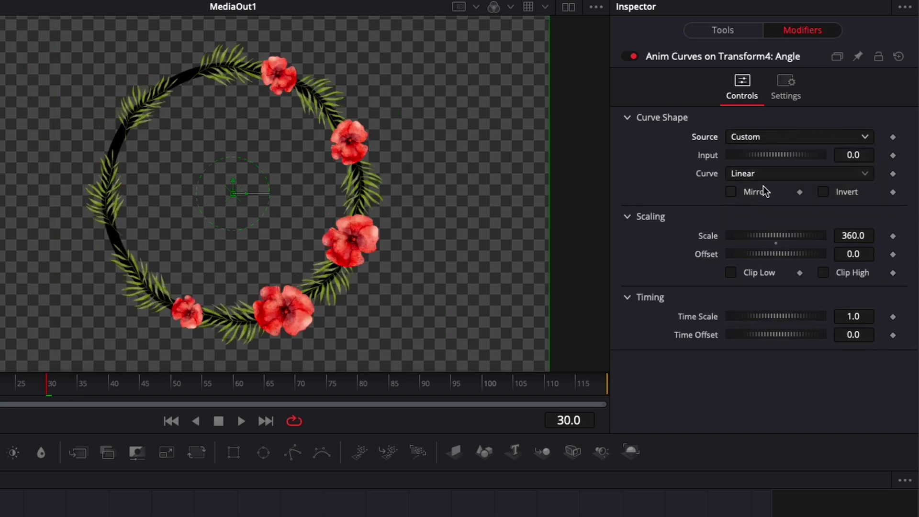
{"action": "left_click", "coordinate": [757, 174]}
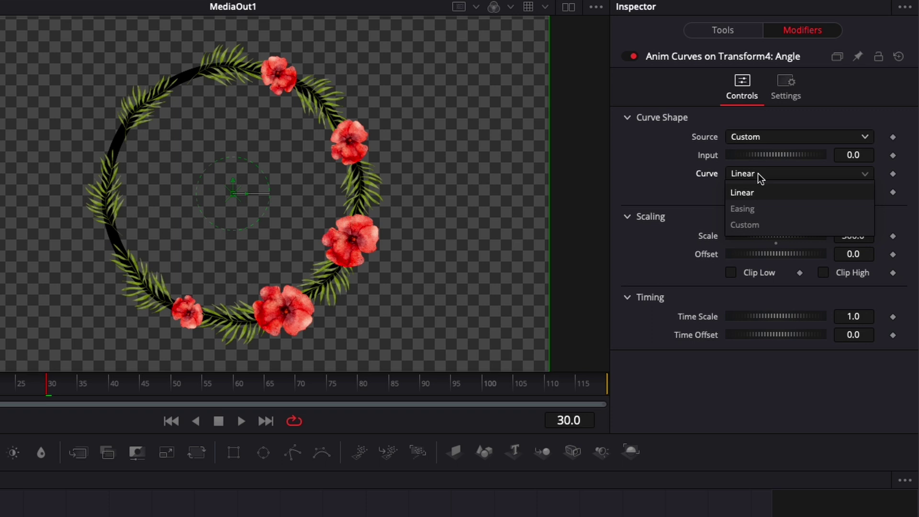
{"action": "left_click", "coordinate": [749, 210]}
{"action": "left_click", "coordinate": [841, 194]}
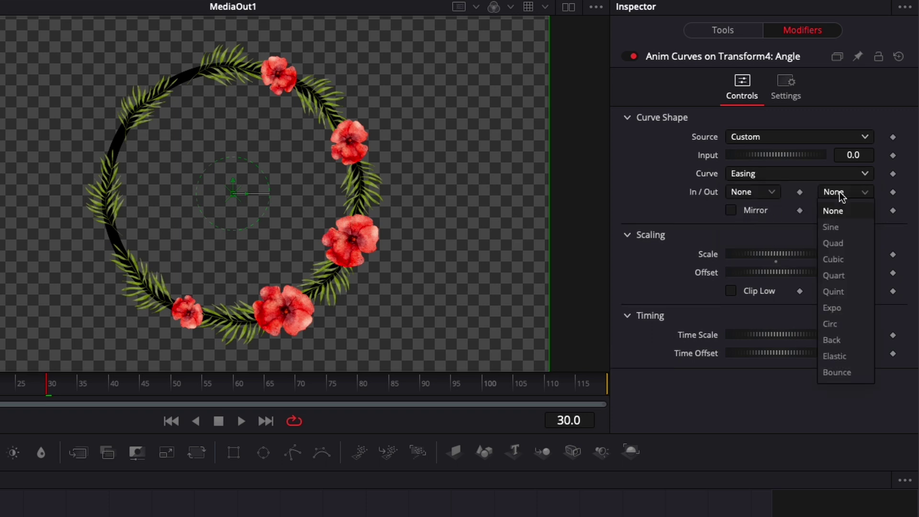
{"action": "left_click", "coordinate": [833, 259]}
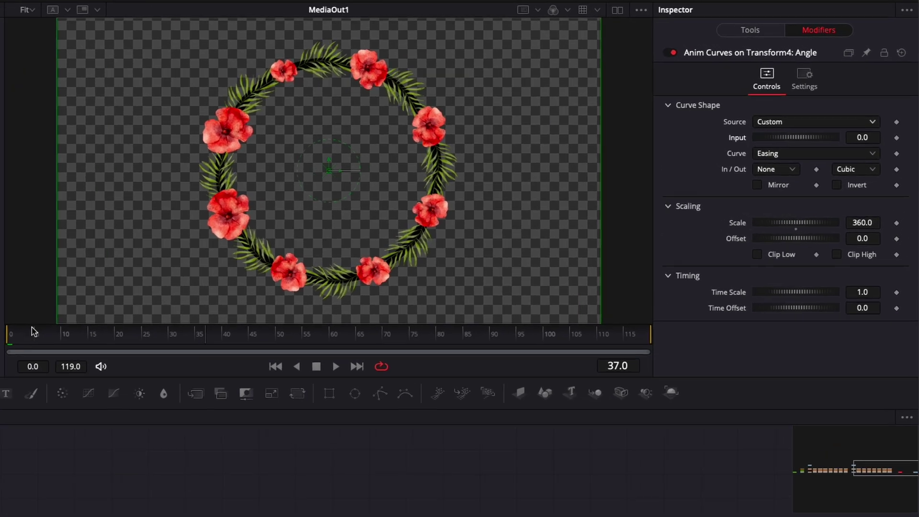
Keyframe the Angle modifier's Input at 0.0 on frame 0 and 1.0 on frame 50, and preview the rotation
{"action": "left_click", "coordinate": [231, 260]}
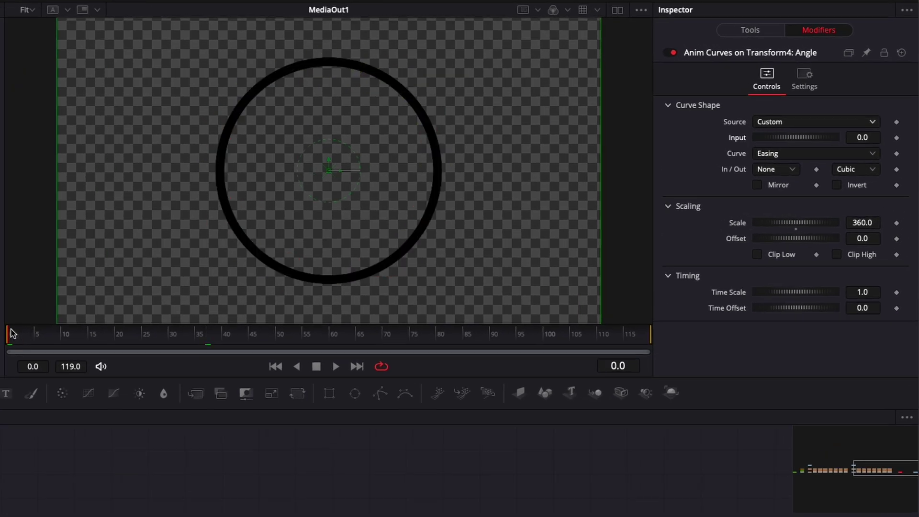
{"action": "left_click", "coordinate": [896, 138]}
{"action": "left_click_drag", "start_coordinate": [199, 341], "coordinate": [281, 341]}
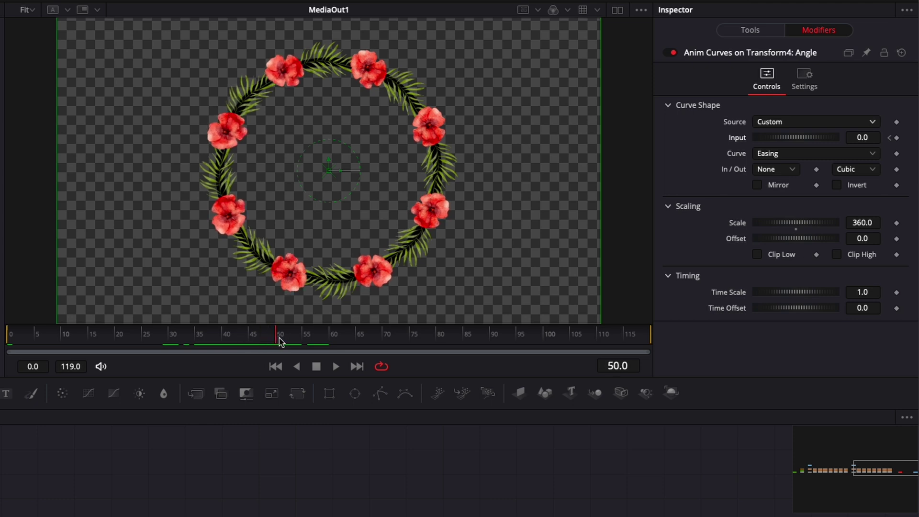
{"action": "left_click", "coordinate": [864, 137]}
{"action": "type", "text": "1"}
{"action": "key", "text": "Tab"}
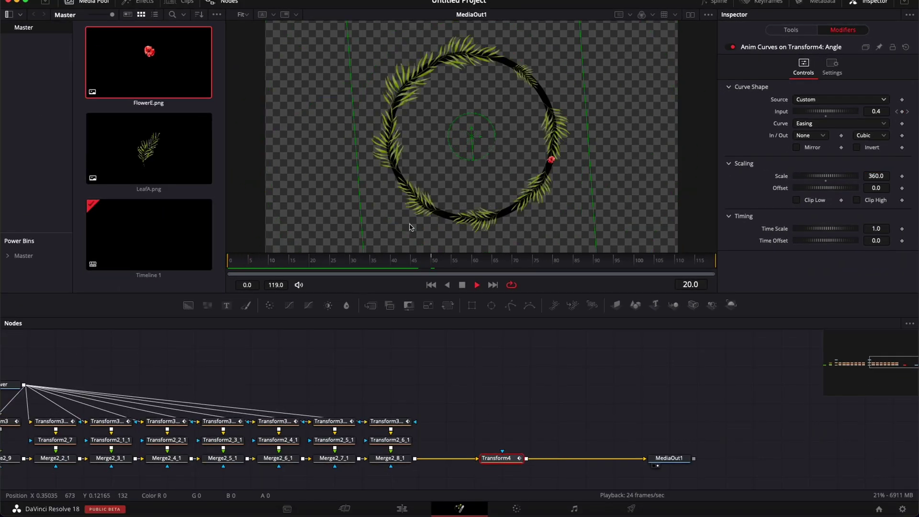
{"action": "key", "text": "space"}
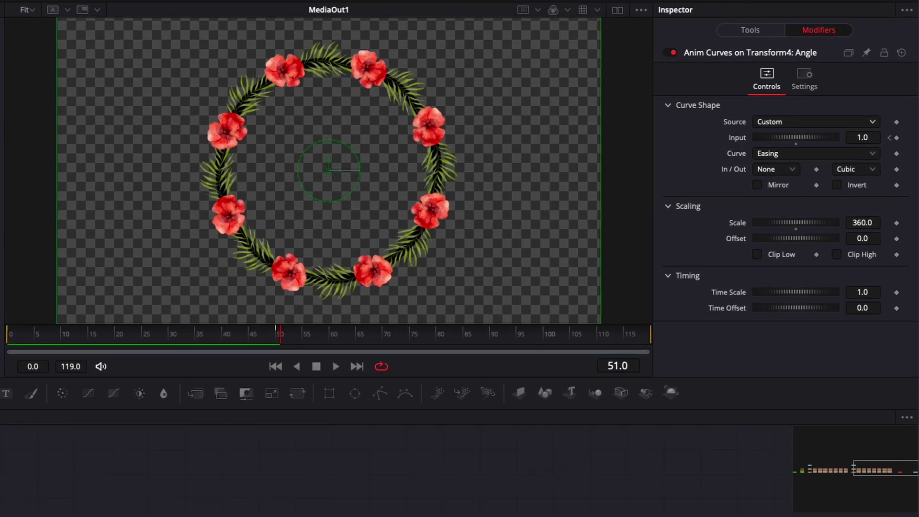
Set the Angle modifier's Scale to -90 and play the wreath rotation from frame 0
{"action": "left_click", "coordinate": [873, 223]}
{"action": "type", "text": "-90"}
{"action": "key", "text": "Tab"}
{"action": "left_click", "coordinate": [8, 337]}
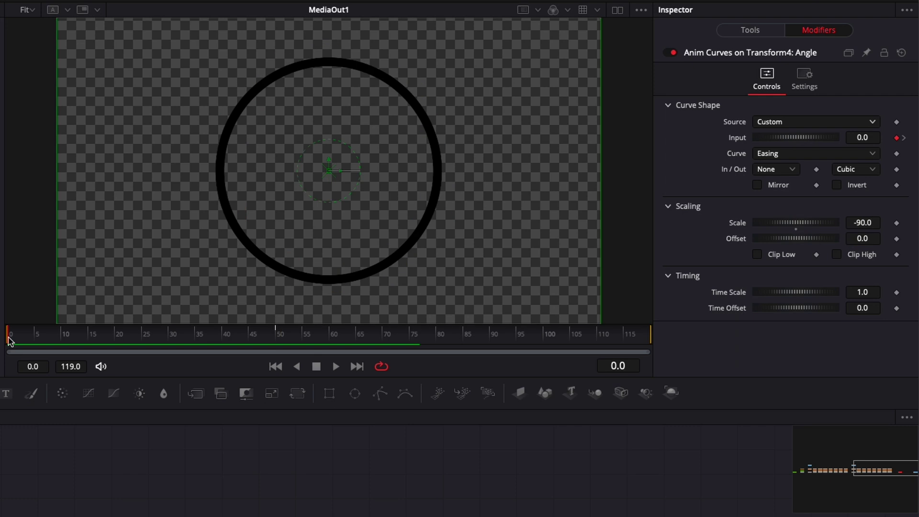
{"action": "key", "text": "space"}
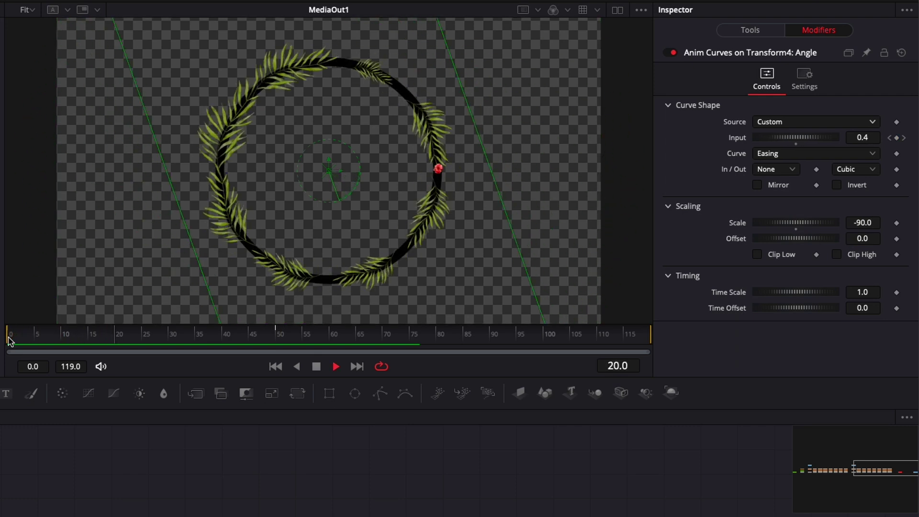
{"action": "key", "text": "space"}
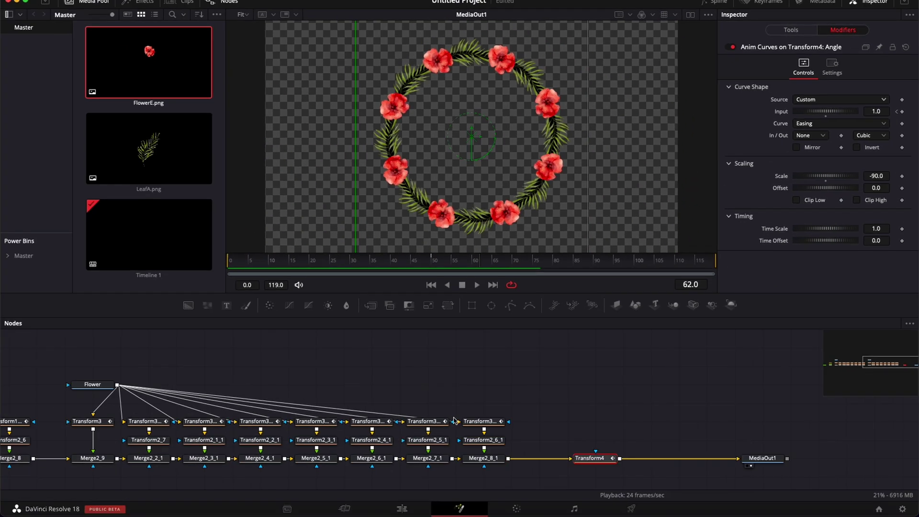
Make Background1 fully transparent by setting its Alpha to 0.0
{"action": "scroll", "coordinate": [286, 516], "scroll_direction": "left", "scroll_amount": 5}
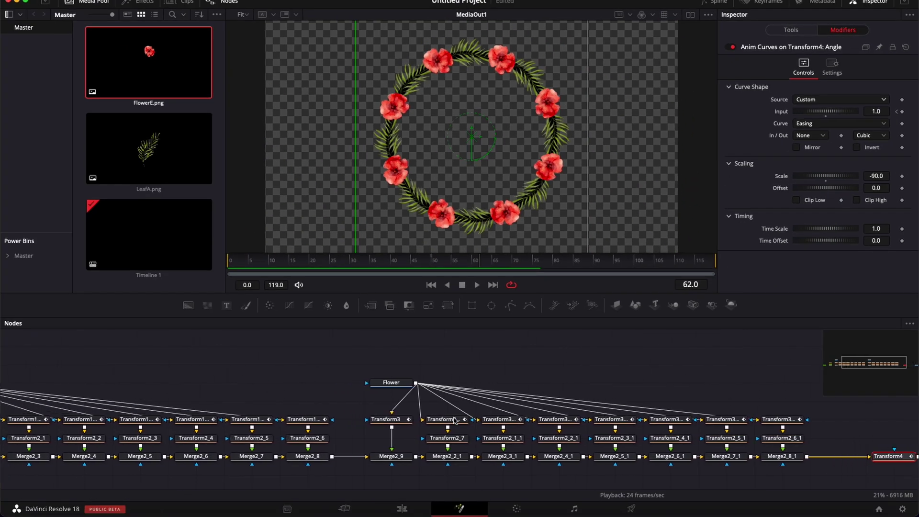
{"action": "left_click_drag", "start_coordinate": [110, 388], "coordinate": [130, 474]}
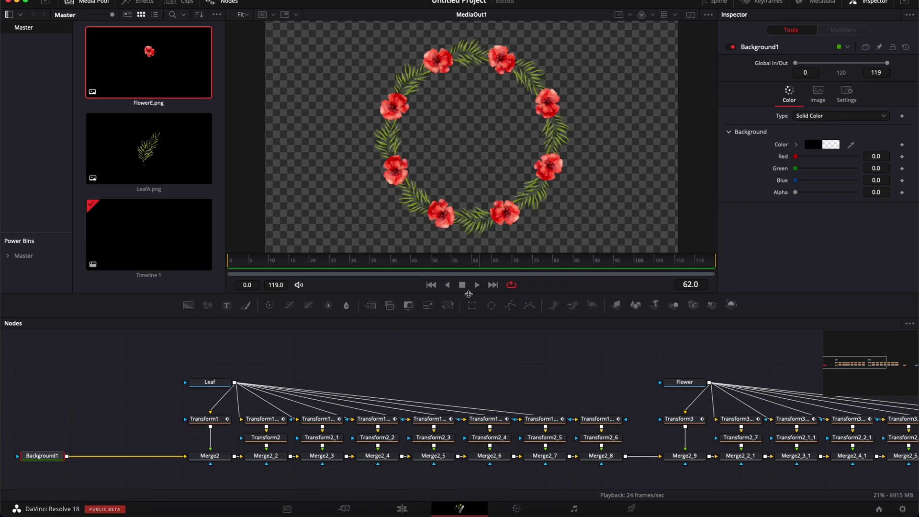
Move Transform4 closer to Merge2_8_1 and add a Drop Shadow node after it
{"action": "scroll", "coordinate": [915, 267], "scroll_direction": "right", "scroll_amount": 8}
{"action": "scroll", "coordinate": [517, 380], "scroll_direction": "right", "scroll_amount": 3}
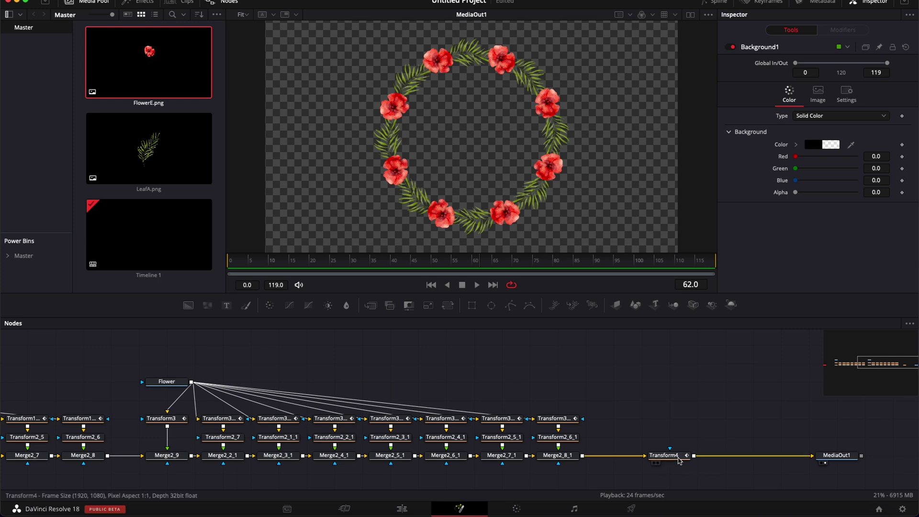
{"action": "left_click", "coordinate": [655, 459]}
{"action": "left_click_drag", "start_coordinate": [473, 412], "coordinate": [422, 412]}
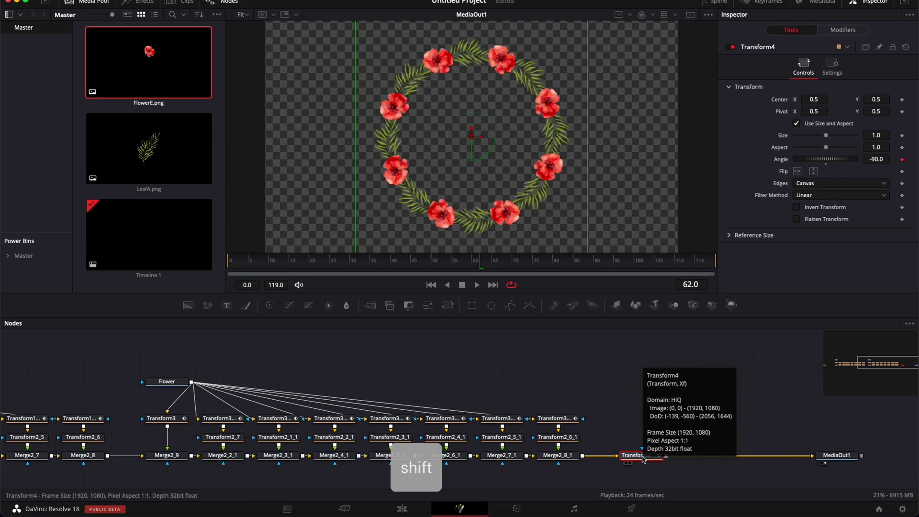
{"action": "key", "text": "shift+space"}
{"action": "type", "text": "tran"}
{"action": "key", "text": "BackSpace"}
{"action": "key", "text": "BackSpace"}
{"action": "key", "text": "BackSpace"}
{"action": "key", "text": "BackSpace"}
{"action": "type", "text": "drop"}
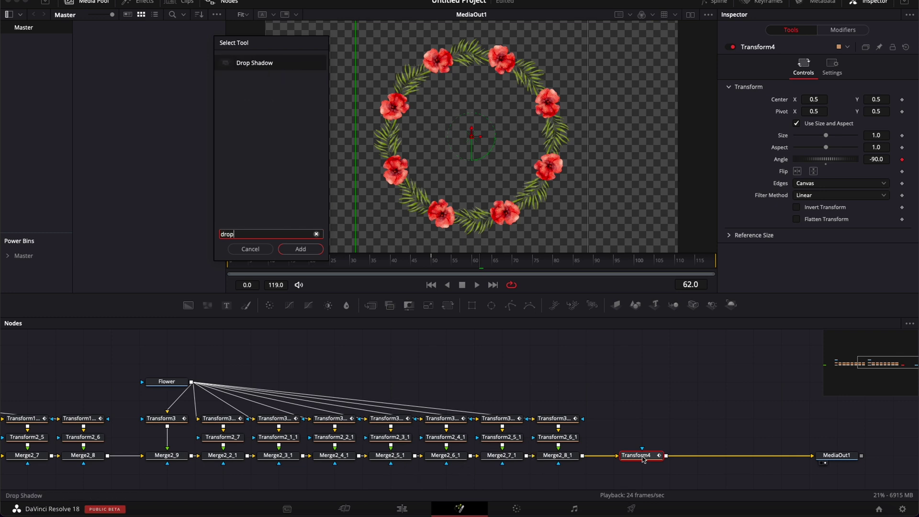
{"action": "key", "text": "Return"}
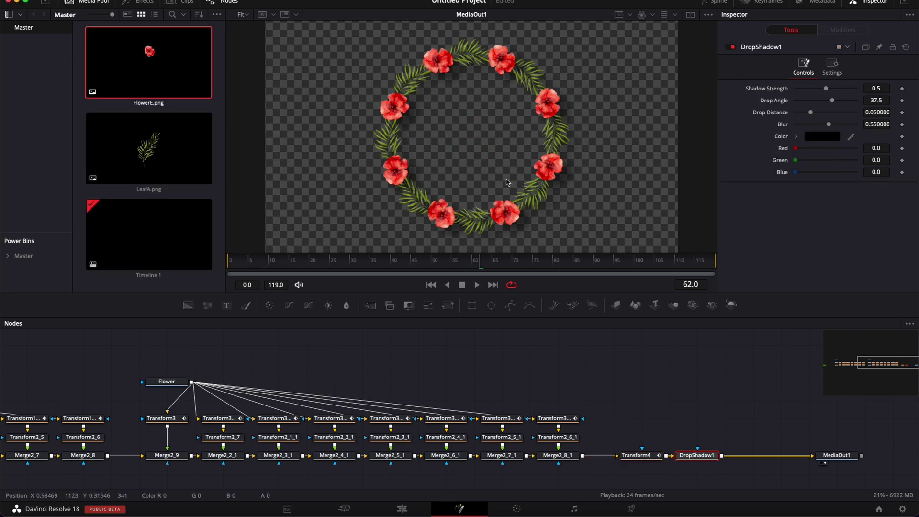
Play the wreath animation from the start to review it with the drop shadow
{"action": "key", "text": "Home"}
{"action": "key", "text": "space"}
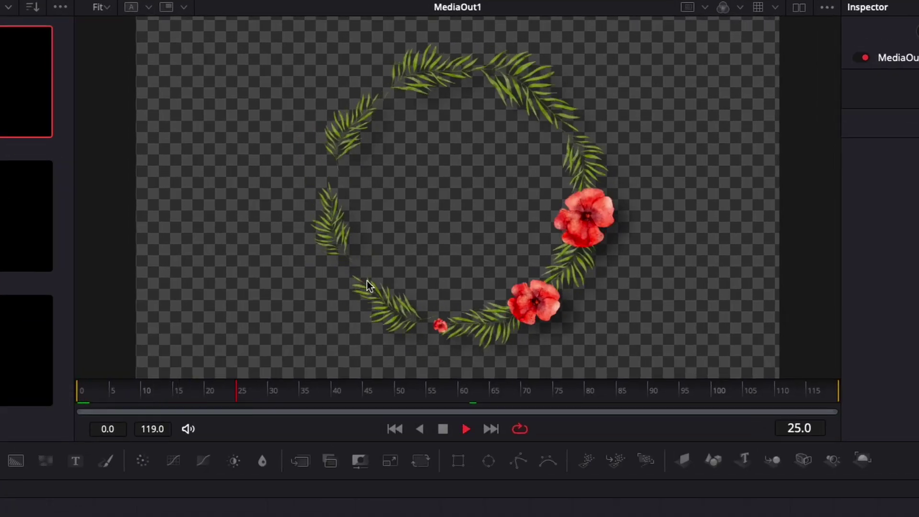
{"action": "key", "text": "space"}
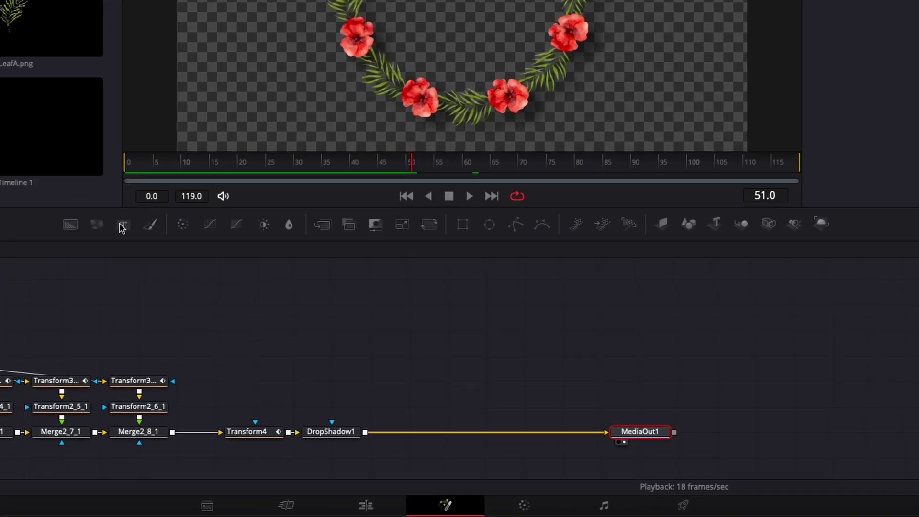
Merge a Text node over the wreath after DropShadow1 and enter the couple's first names in capitals, joined by an ampersand
{"action": "left_click_drag", "start_coordinate": [221, 301], "coordinate": [442, 406]}
{"action": "left_click_drag", "start_coordinate": [421, 365], "coordinate": [375, 437]}
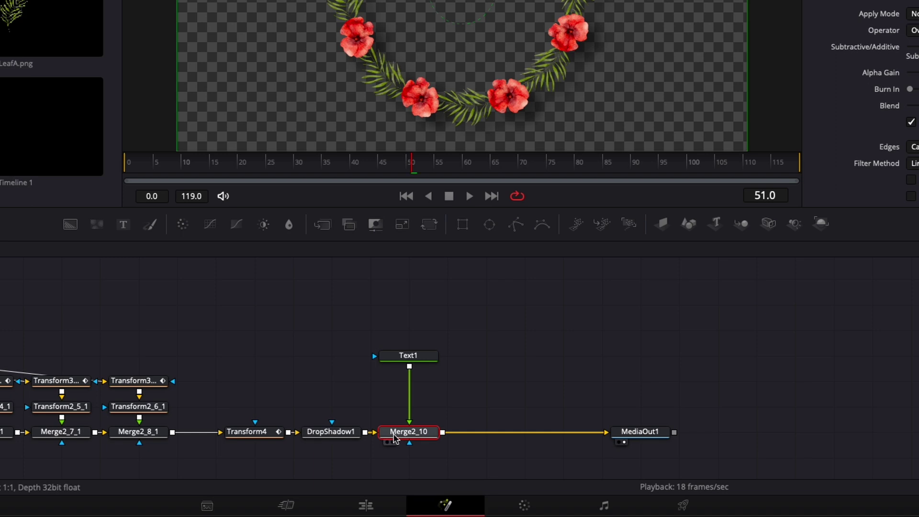
{"action": "left_click", "coordinate": [405, 357]}
{"action": "left_click", "coordinate": [867, 162]}
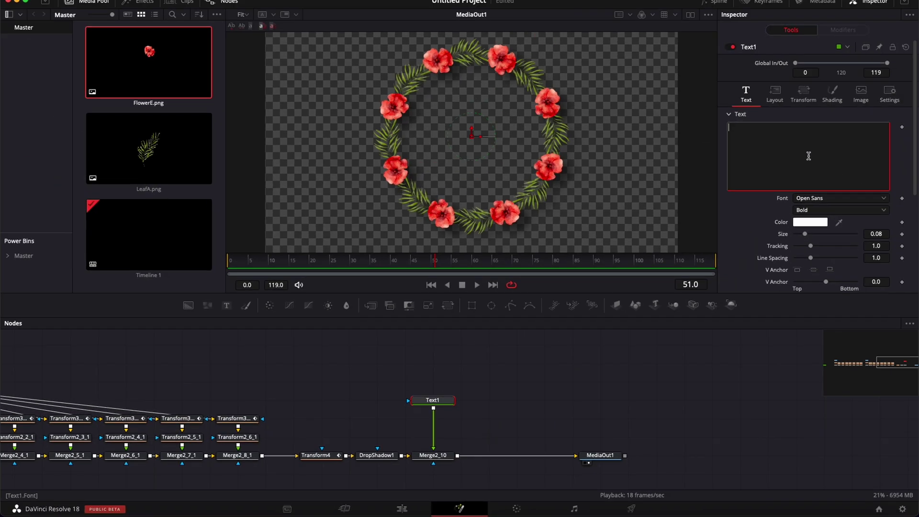
{"action": "type", "text": "JANE"}
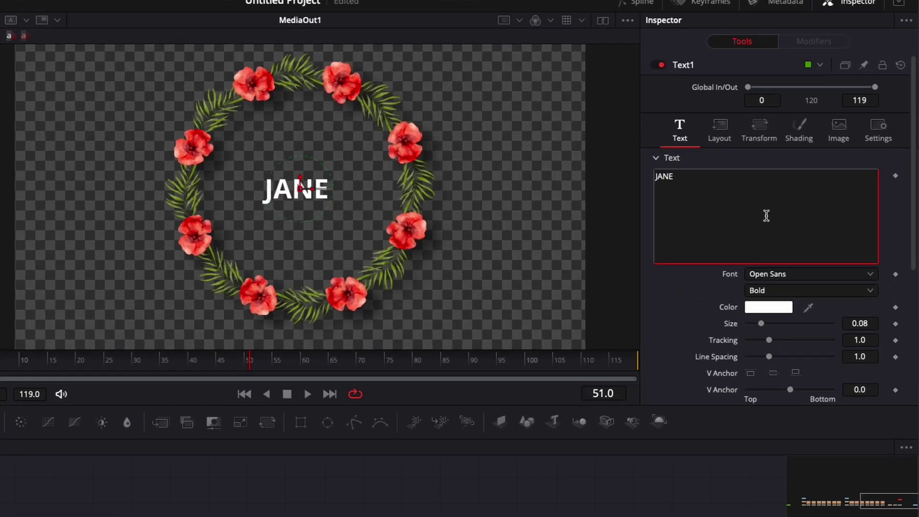
{"action": "type", "text": " & TONY"}
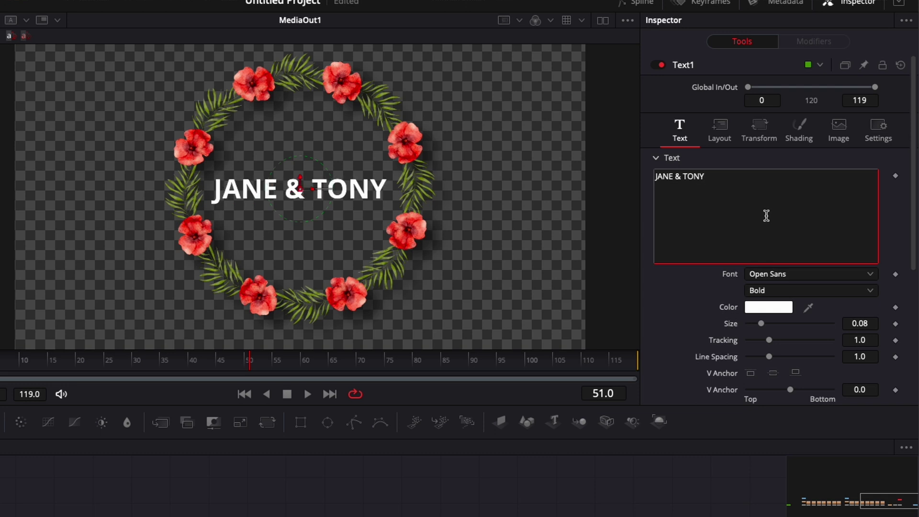
Set the title's font to Pompiere Regular and shift the text slightly downward inside the wreath
{"action": "left_click", "coordinate": [763, 279]}
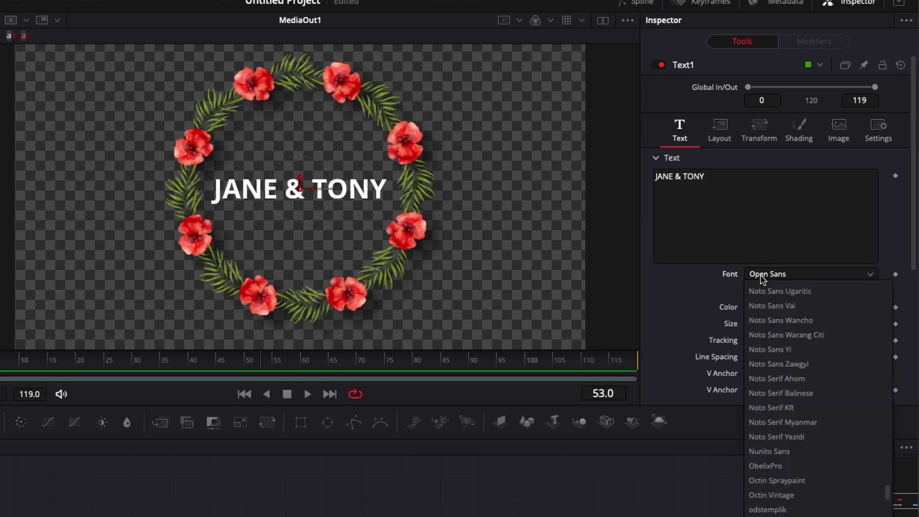
{"action": "scroll", "coordinate": [763, 279], "scroll_direction": "down", "scroll_amount": 5}
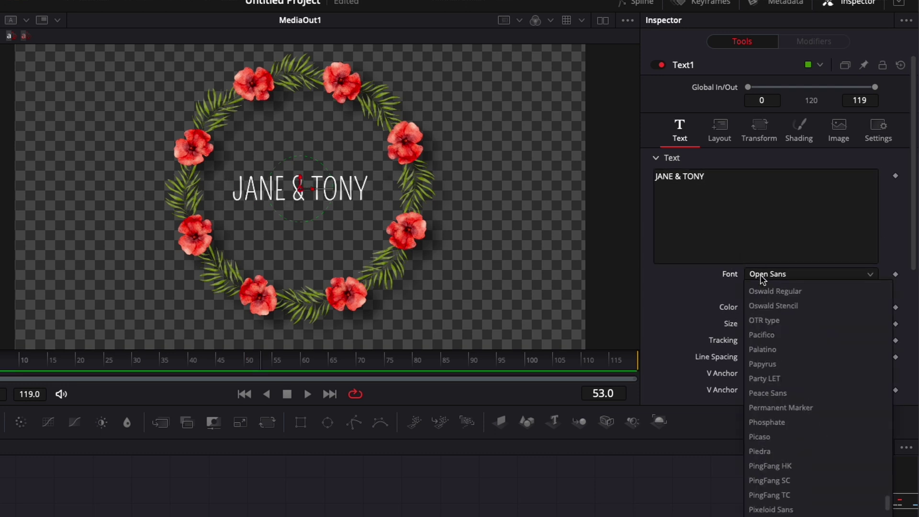
{"action": "left_click", "coordinate": [763, 279]}
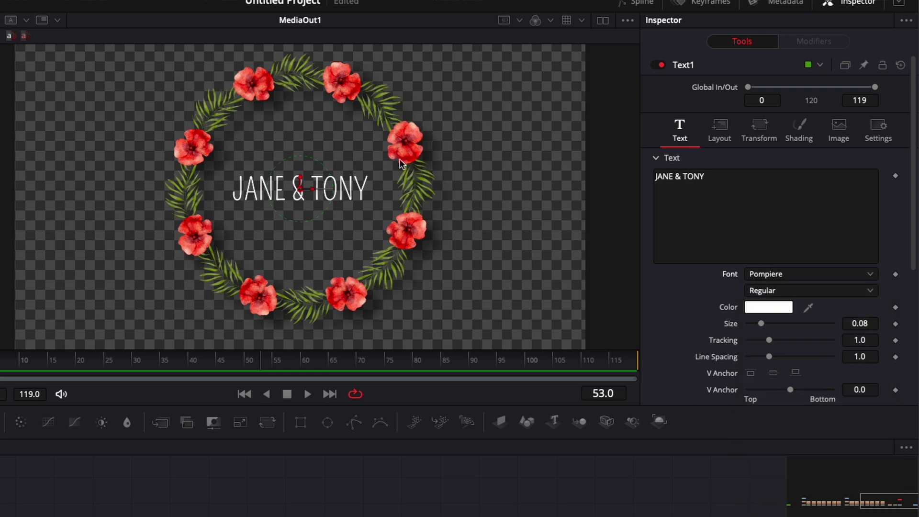
{"action": "left_click_drag", "start_coordinate": [300, 178], "coordinate": [299, 186]}
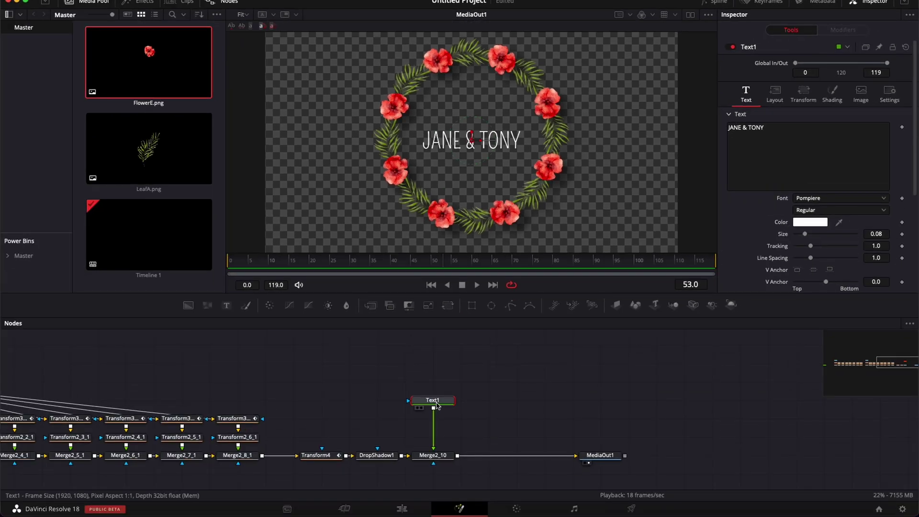
Add a Drop Shadow node between Text1 and Merge2_10
{"action": "key", "text": "shift+space"}
{"action": "type", "text": "drop"}
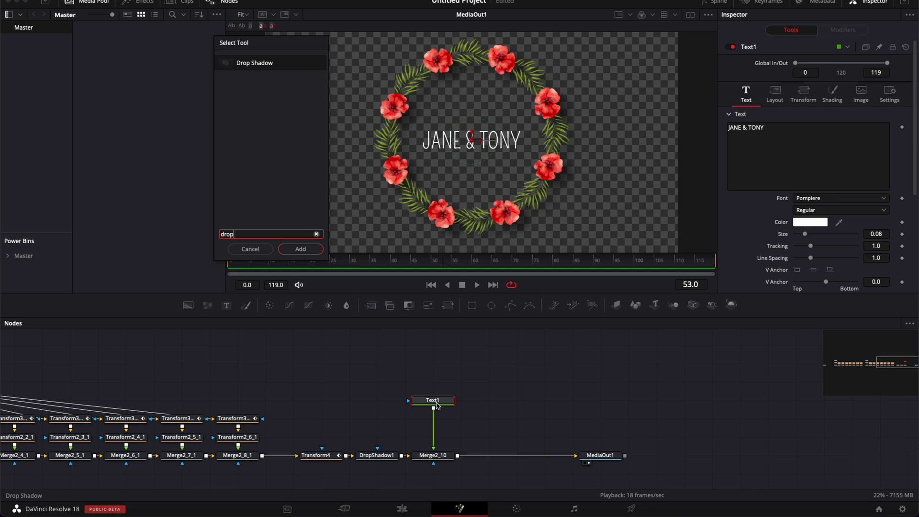
{"action": "key", "text": "Return"}
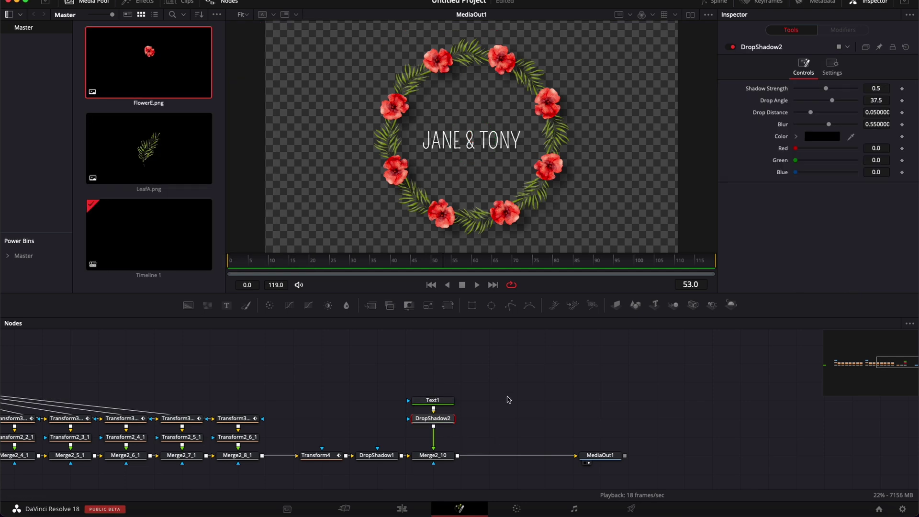
Apply a Follower modifier to Text1's text and open the modifier's settings
{"action": "left_click", "coordinate": [433, 399]}
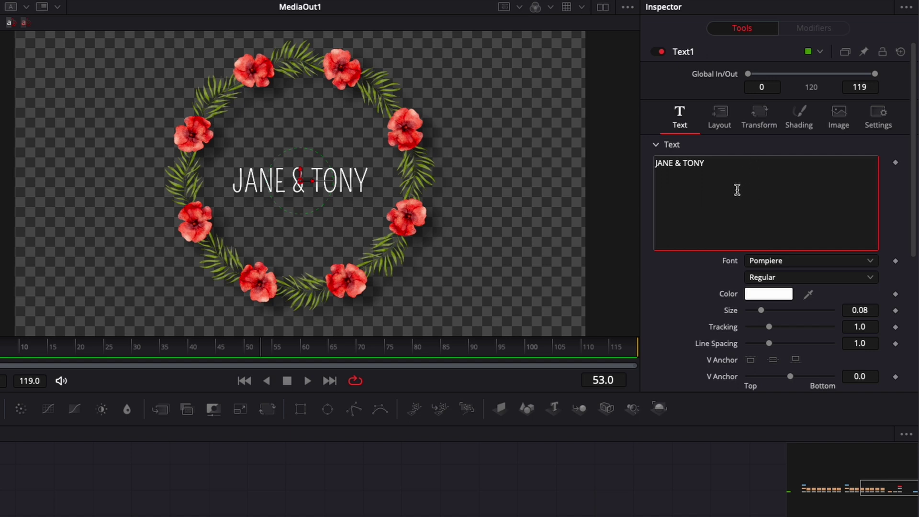
{"action": "right_click", "coordinate": [738, 191]}
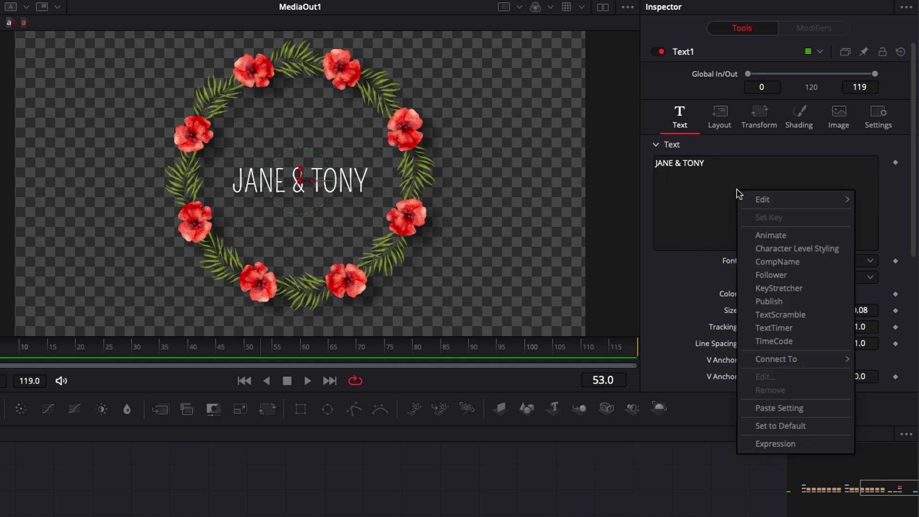
{"action": "left_click", "coordinate": [773, 276]}
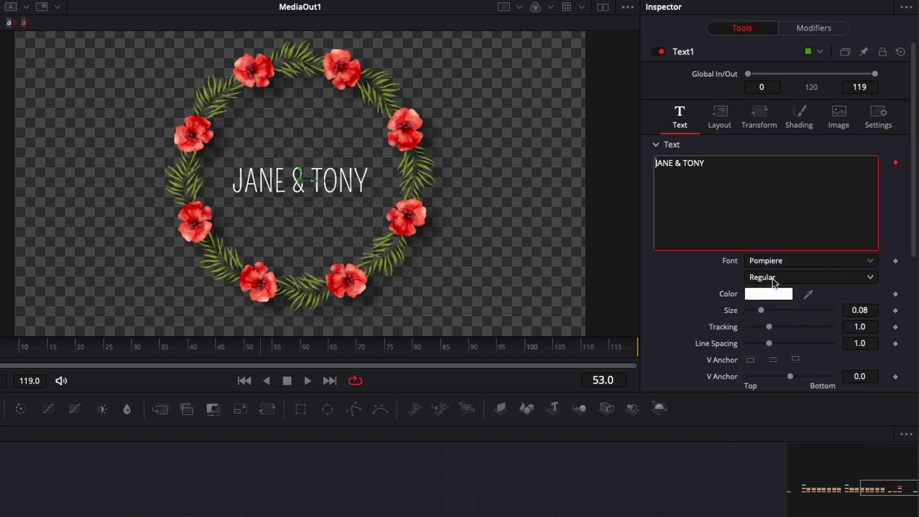
{"action": "left_click", "coordinate": [820, 29]}
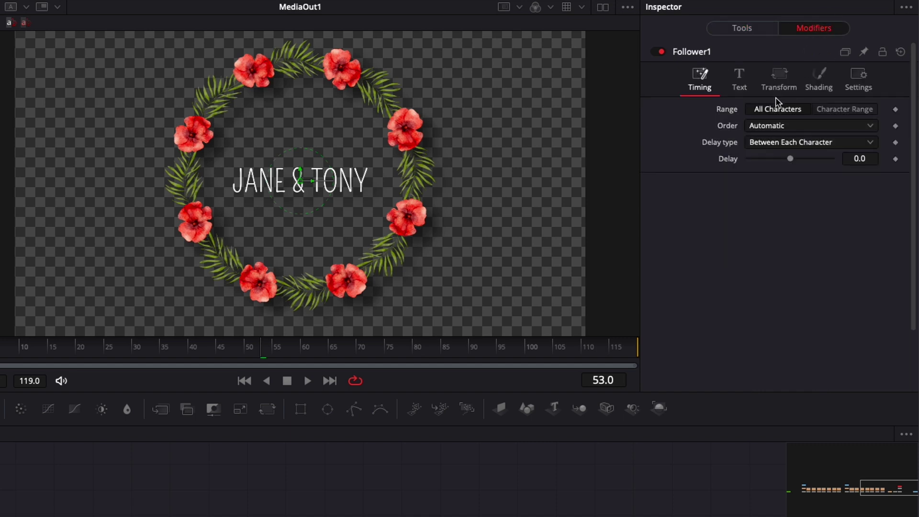
Set the Follower's Order to Random But One by One, Delay type to Between First and Last Character, and Delay to 25
{"action": "left_click", "coordinate": [779, 128]}
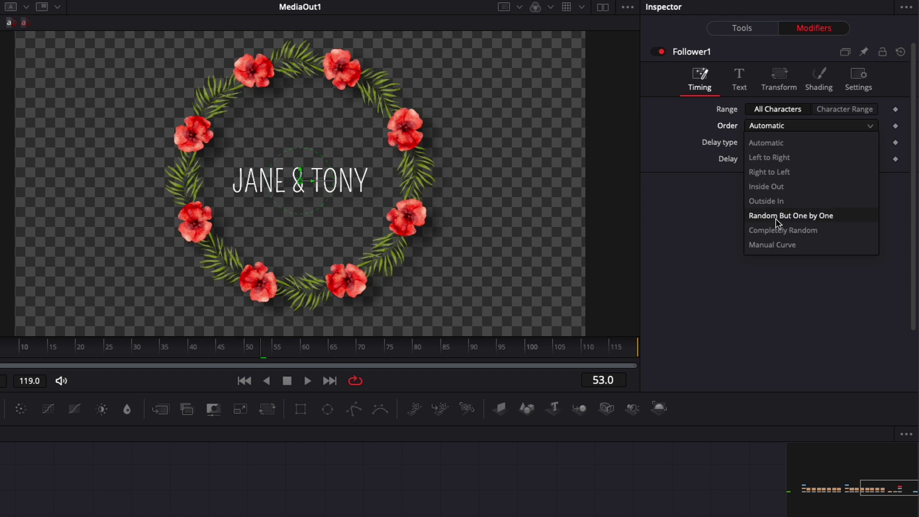
{"action": "left_click", "coordinate": [797, 216]}
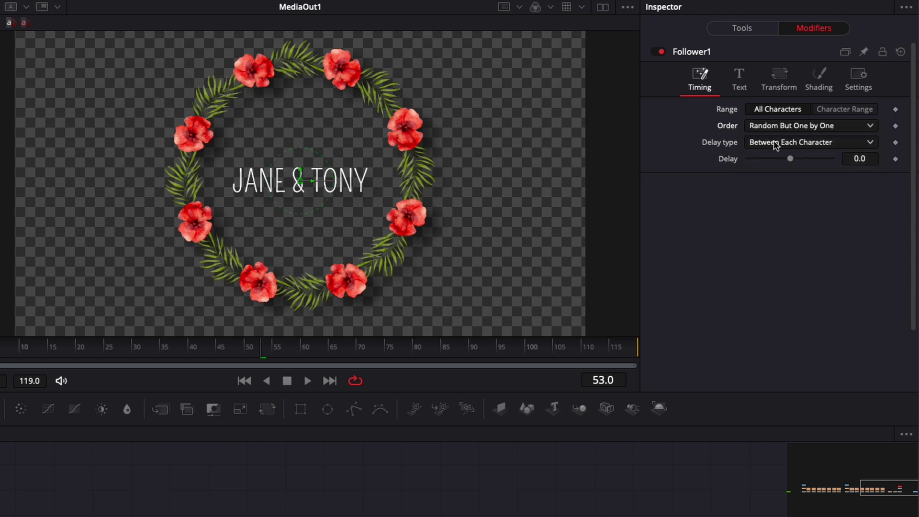
{"action": "left_click", "coordinate": [774, 142]}
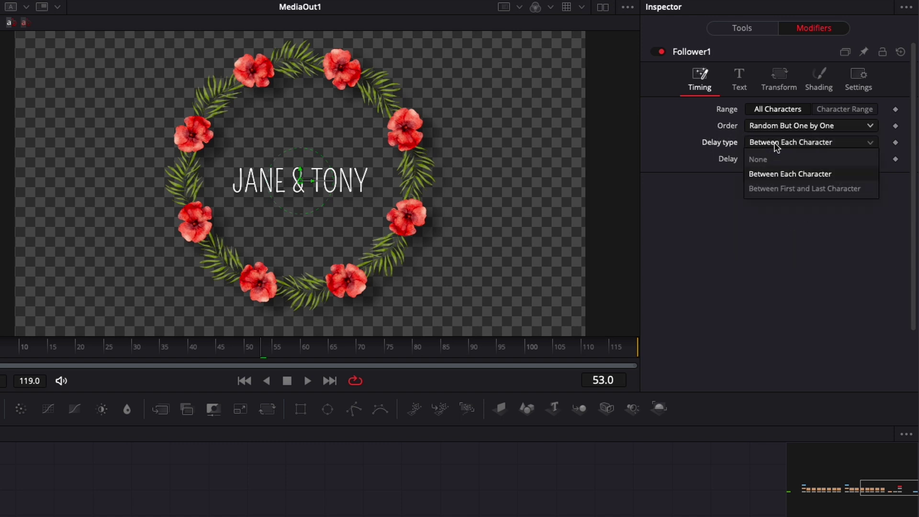
{"action": "left_click", "coordinate": [775, 188]}
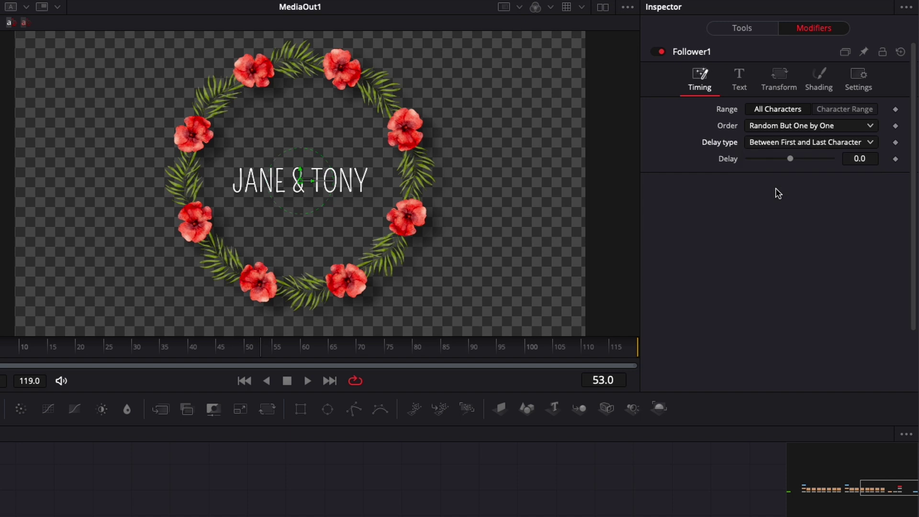
{"action": "left_click", "coordinate": [869, 160]}
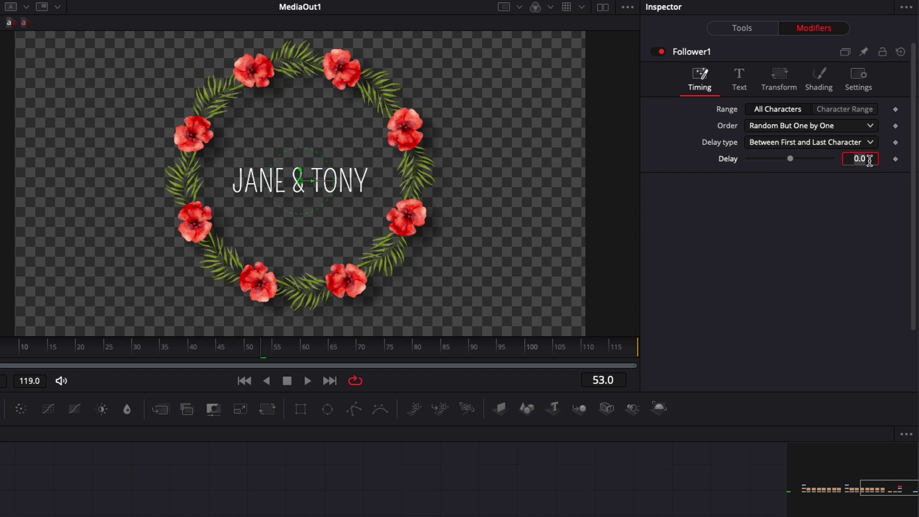
{"action": "type", "text": "25"}
{"action": "key", "text": "Return"}
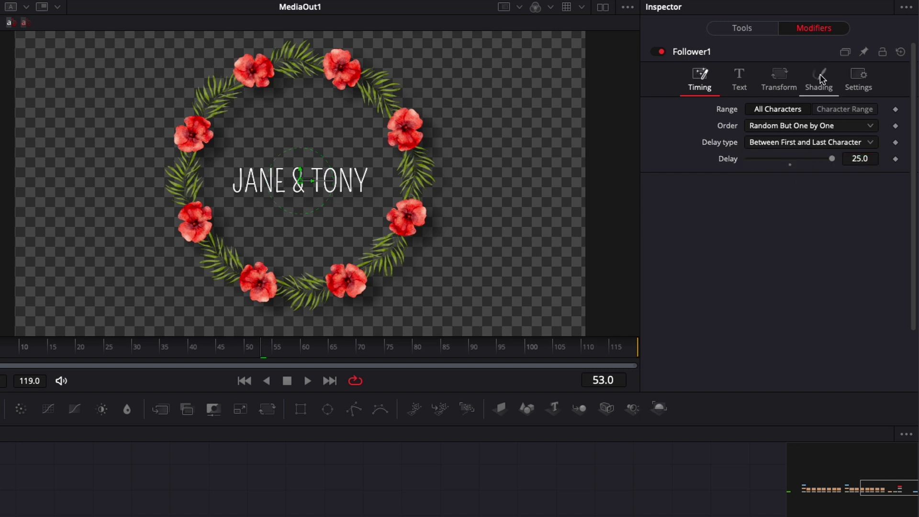
Keyframe the Follower's shading opacity at 1.0 on frame 55 and fully transparent on frame 20, and play the animation from the start
{"action": "left_click", "coordinate": [821, 77]}
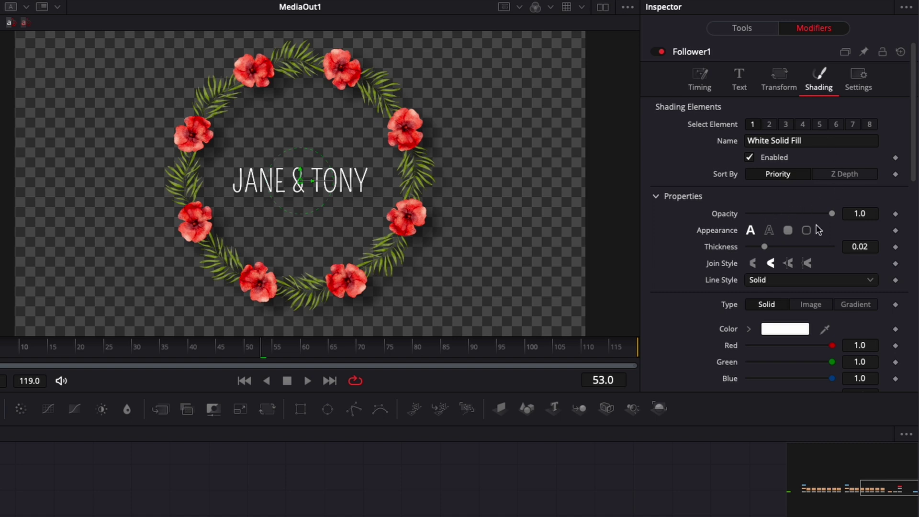
{"action": "left_click_drag", "start_coordinate": [173, 347], "coordinate": [278, 351]}
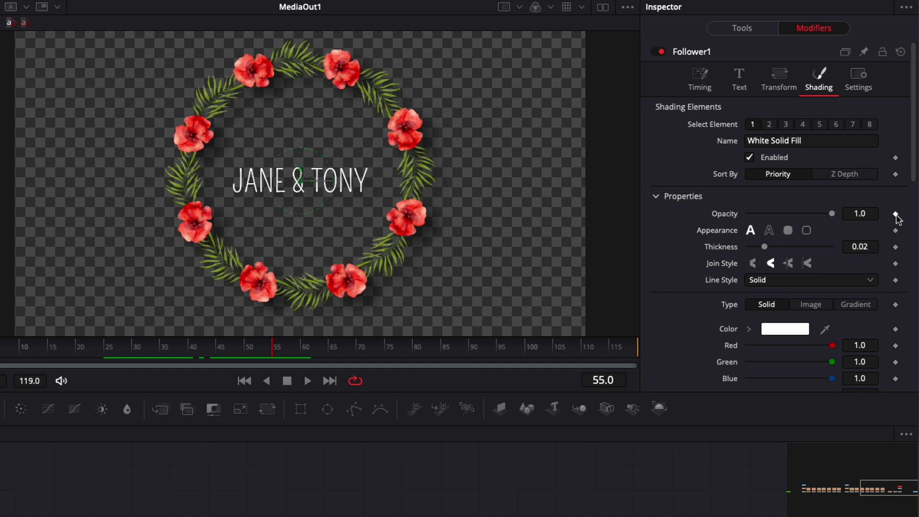
{"action": "left_click", "coordinate": [79, 352]}
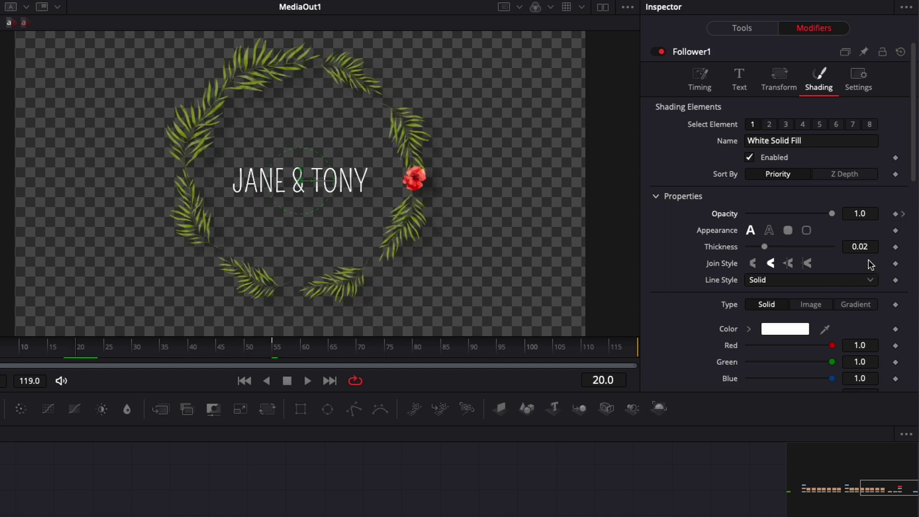
{"action": "left_click_drag", "start_coordinate": [833, 216], "coordinate": [708, 203]}
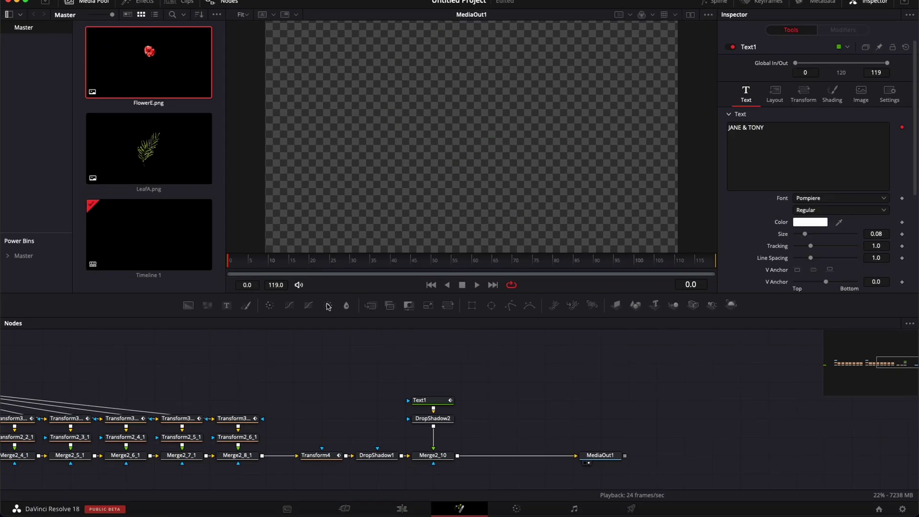
{"action": "key", "text": "space"}
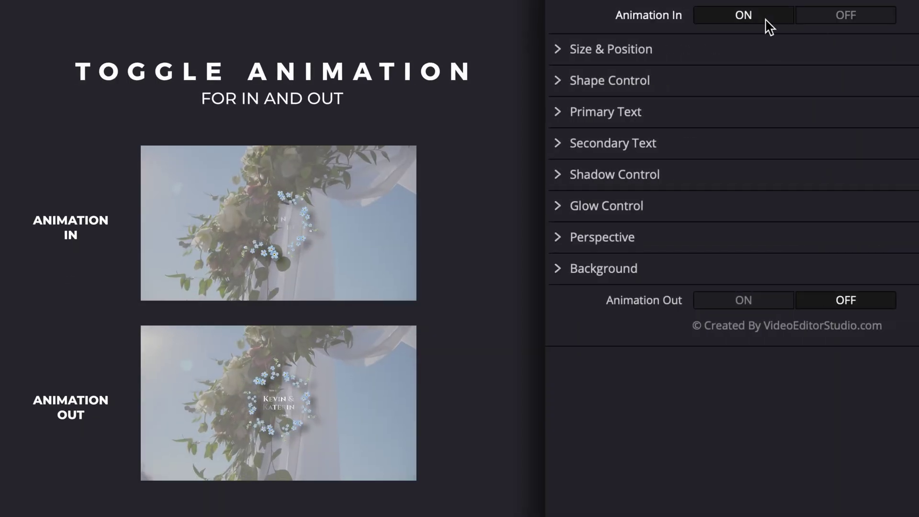
{"action": "left_click", "coordinate": [732, 299]}
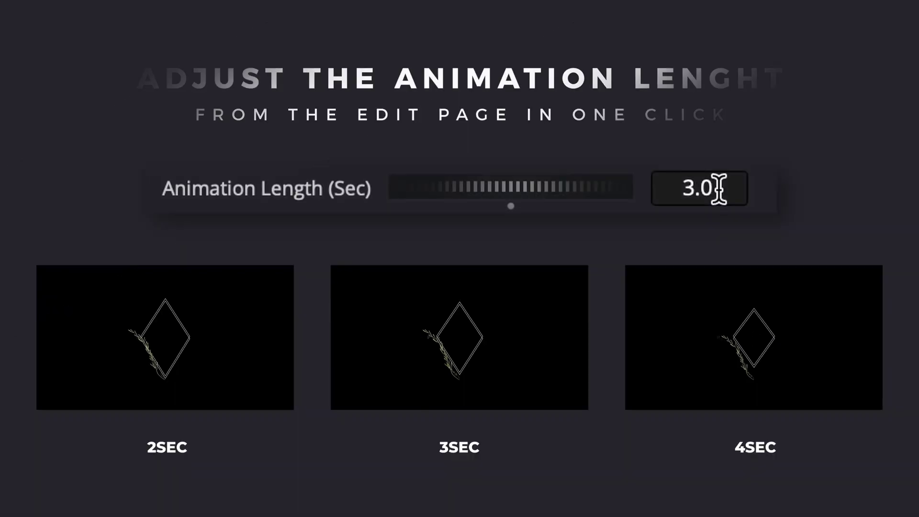
{"action": "left_click", "coordinate": [718, 188]}
{"action": "key", "text": "BackSpace"}
{"action": "type", "text": "4"}
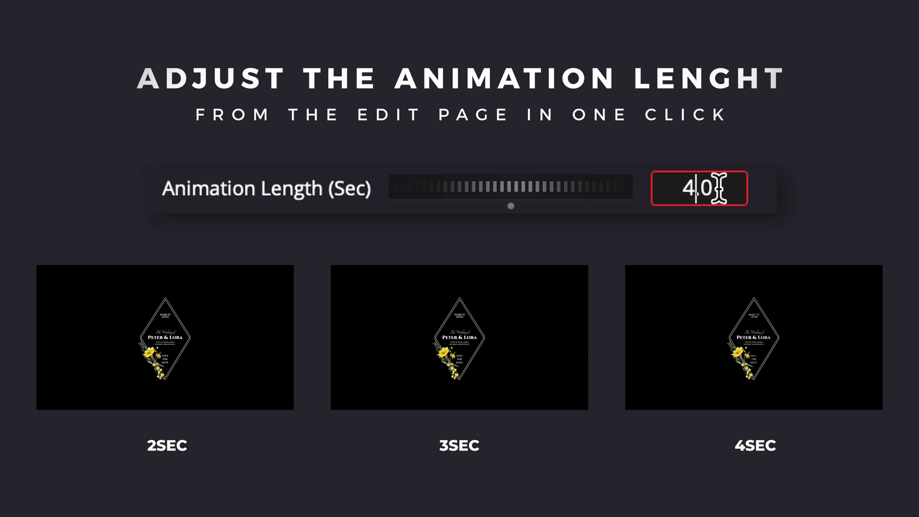